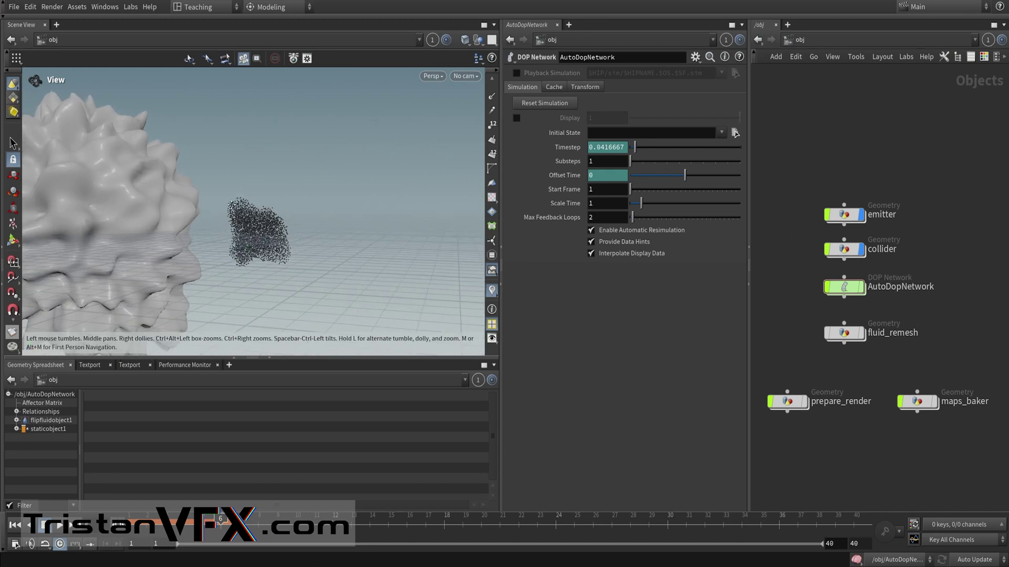
- Display the AutoDopNetwork simulation in place of the emitter and collider, and go to frame 18
left_click(860, 292)
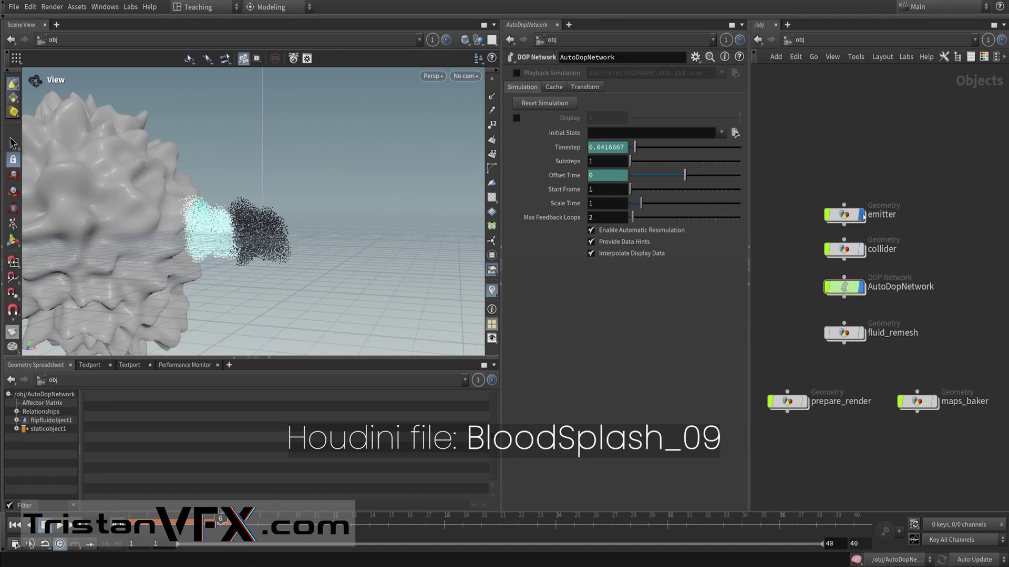
left_click(444, 519)
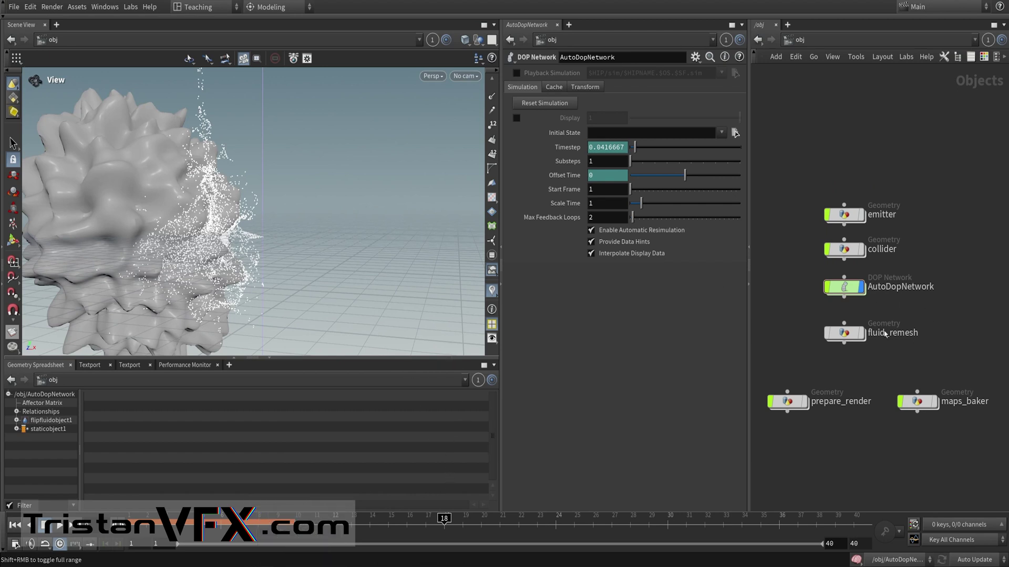
- Display fluid_remesh instead of AutoDopNetwork and inspect the fluid mesh across earlier frames up to frame 18
left_click(865, 334)
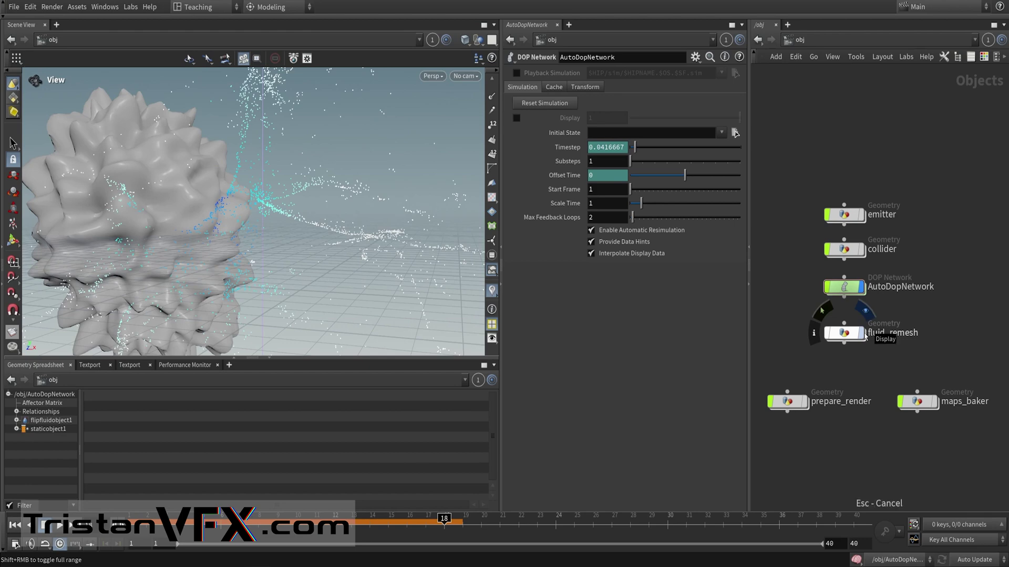
left_click(862, 287)
mouse_move(294, 237)
left_mouse_down()
mouse_move(161, 237)
mouse_move(210, 231)
mouse_move(261, 201)
mouse_move(310, 273)
left_mouse_up()
left_click(350, 519)
left_click_drag(355, 519, 443, 519)
mouse_move(315, 247)
left_mouse_down()
mouse_move(287, 240)
mouse_move(300, 231)
mouse_move(298, 241)
left_mouse_up()
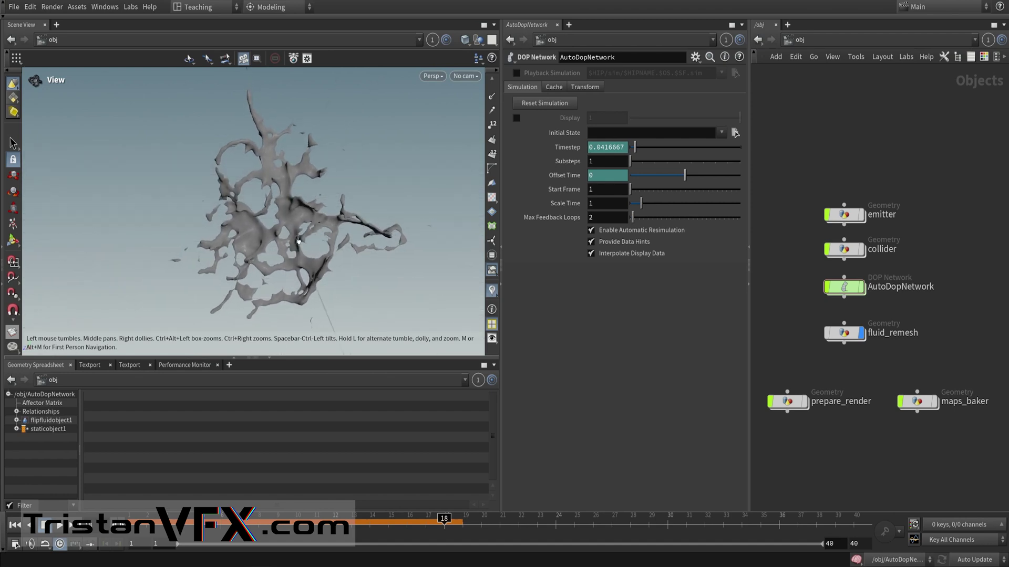
- Advance the simulation to frame 24 and inspect the remeshed splash
left_click(466, 518)
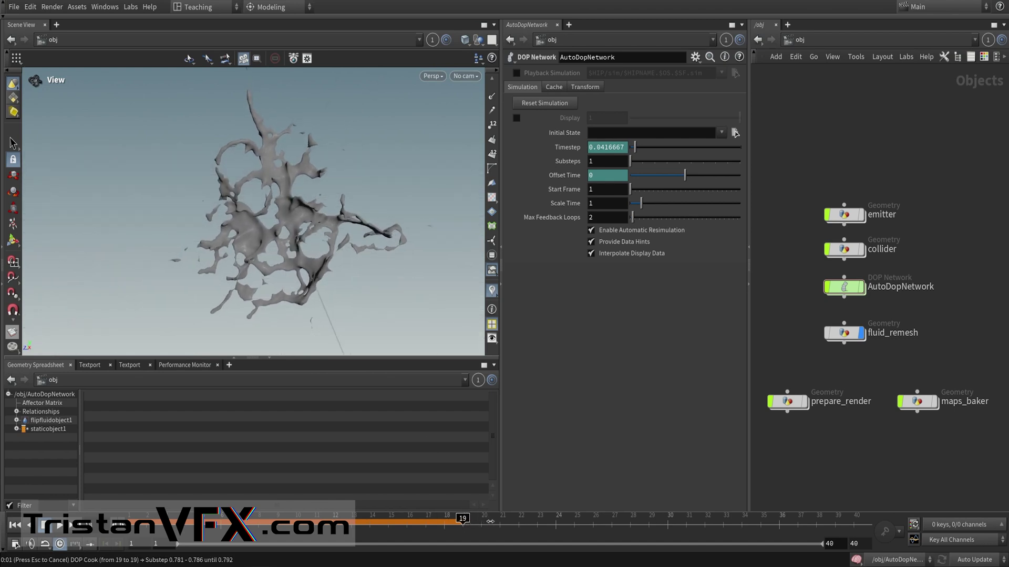
left_click_drag(492, 522, 543, 520)
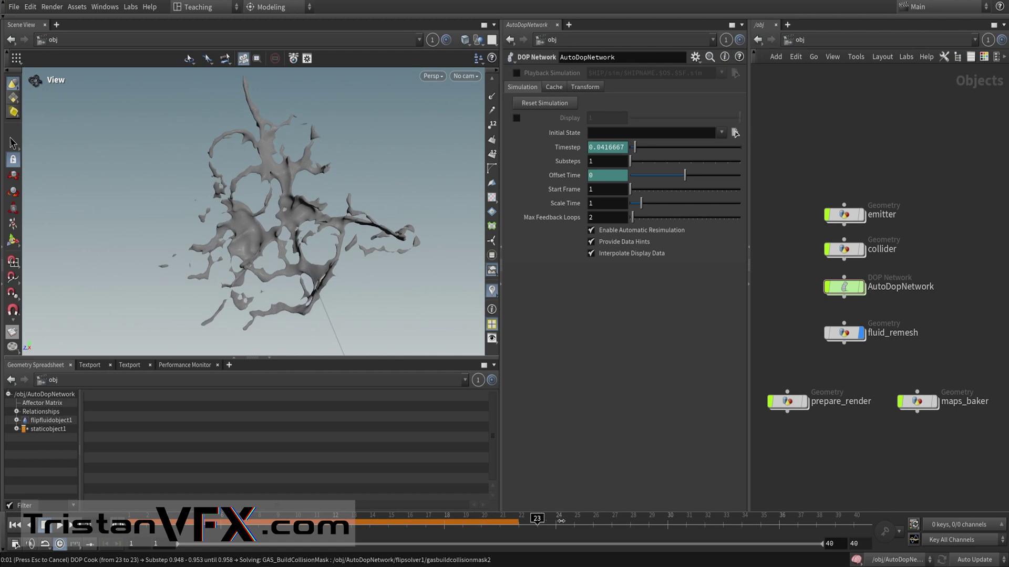
left_click(564, 521)
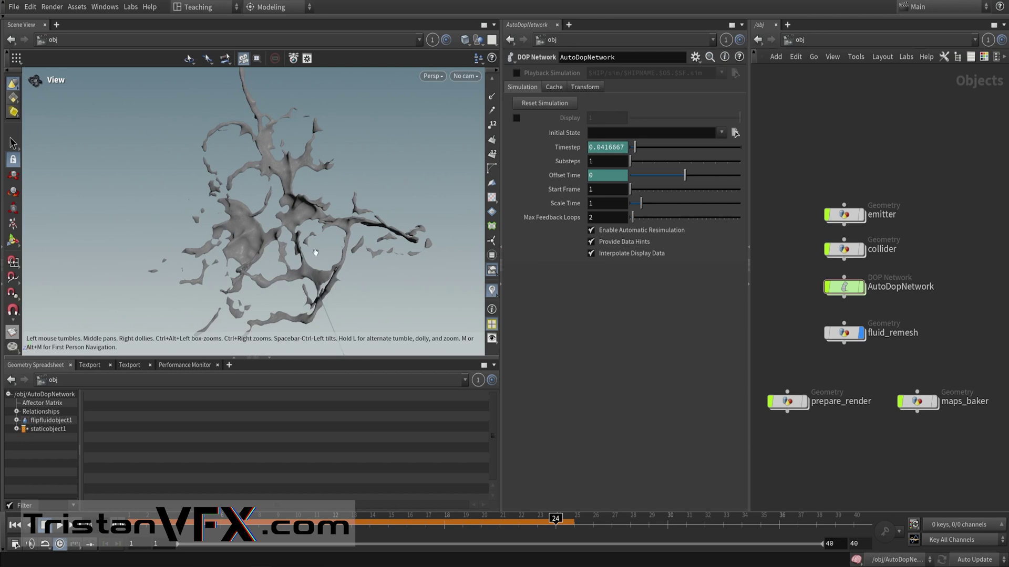
left_click_drag(331, 235, 312, 229)
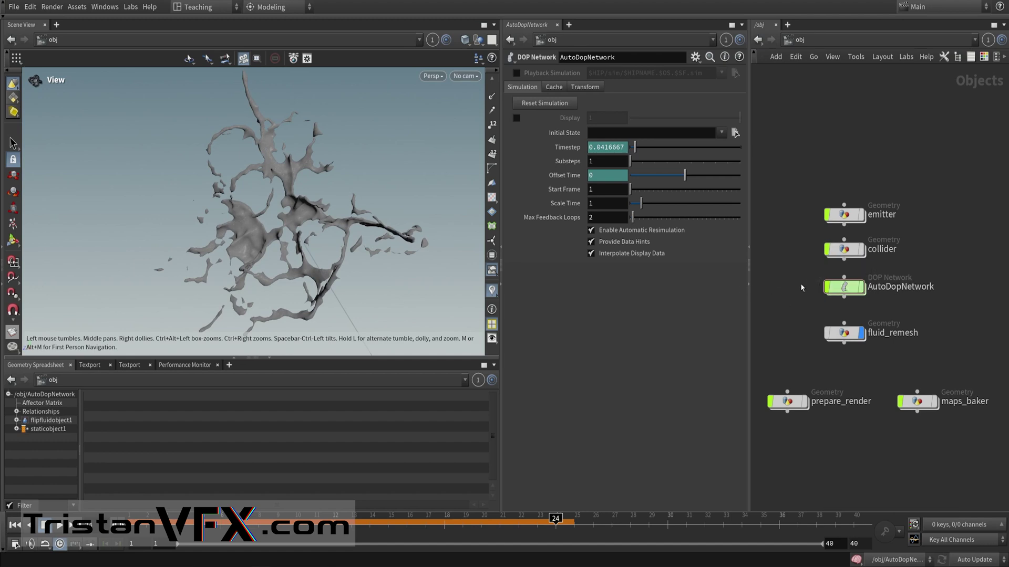
- Hide fluid_remesh, display the emitter object, and open the emitter's geometry network
mouse_move(855, 339)
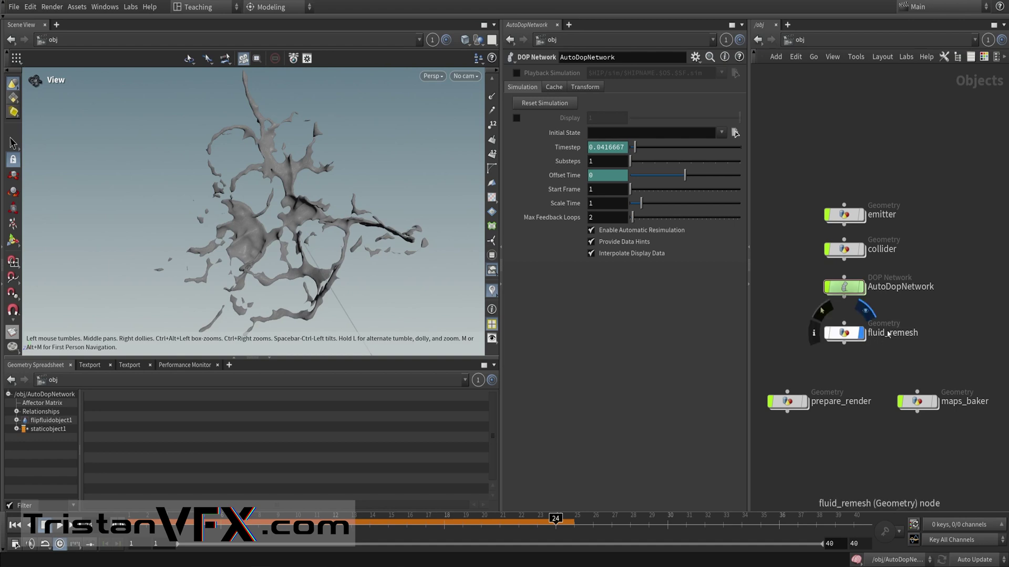
left_click(860, 333)
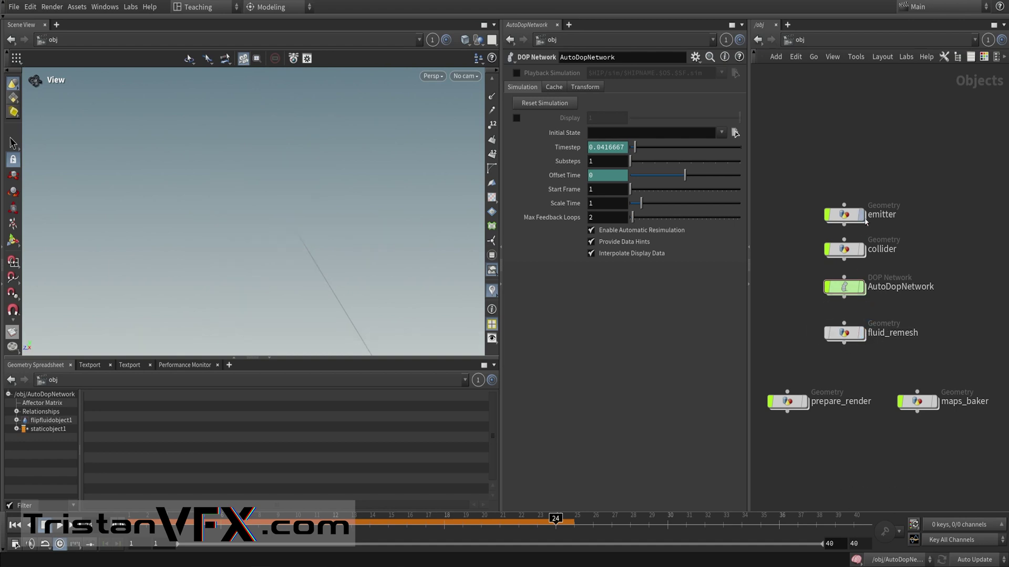
left_click(860, 214)
left_click(850, 216)
double_click(850, 215)
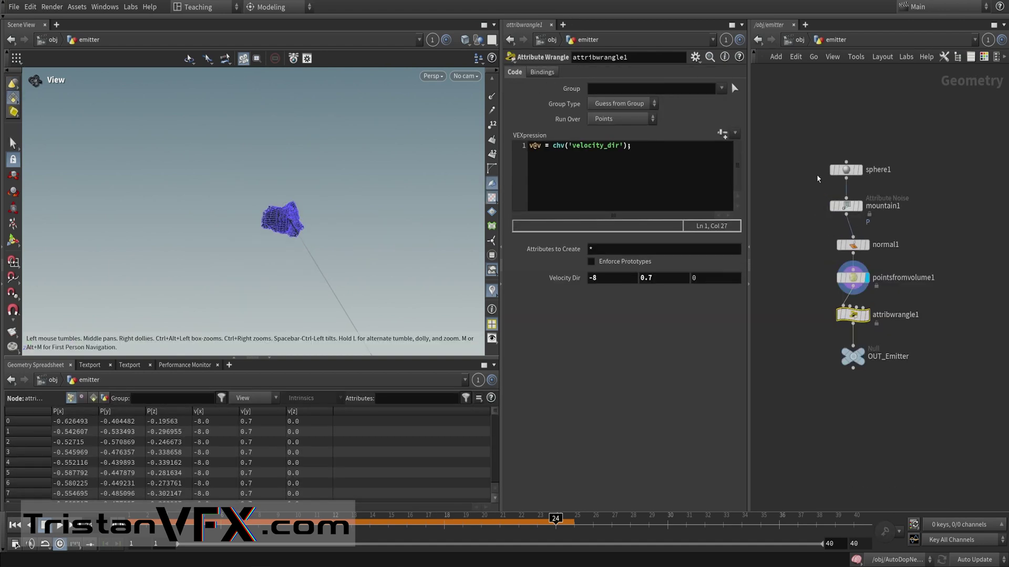
- Examine the emitter chain's sphere1, mountain1, pointsfromvolume1, attribwrangle1 and OUT_Emitter nodes, including the velocity expression
left_click(854, 174)
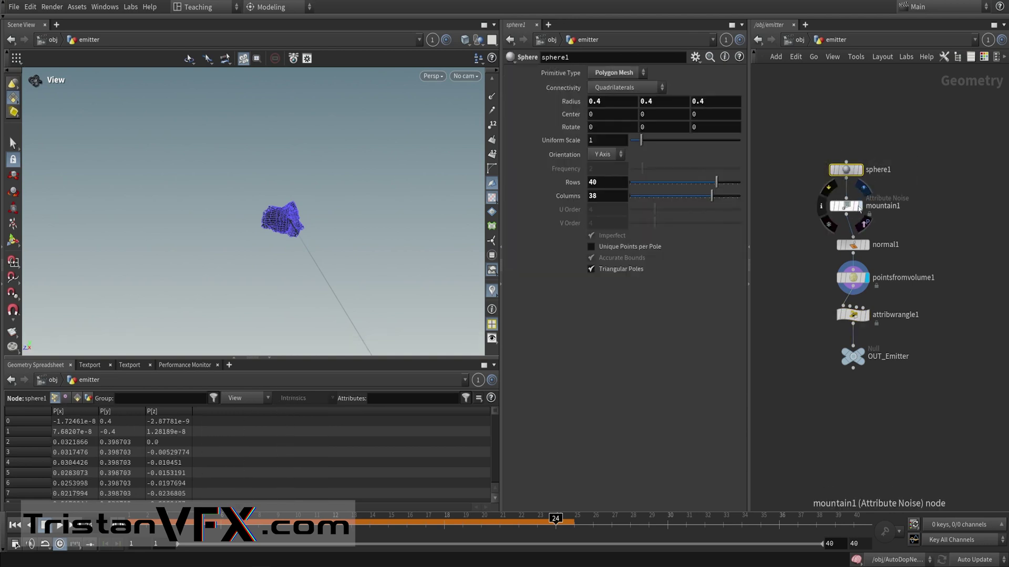
left_click(858, 206)
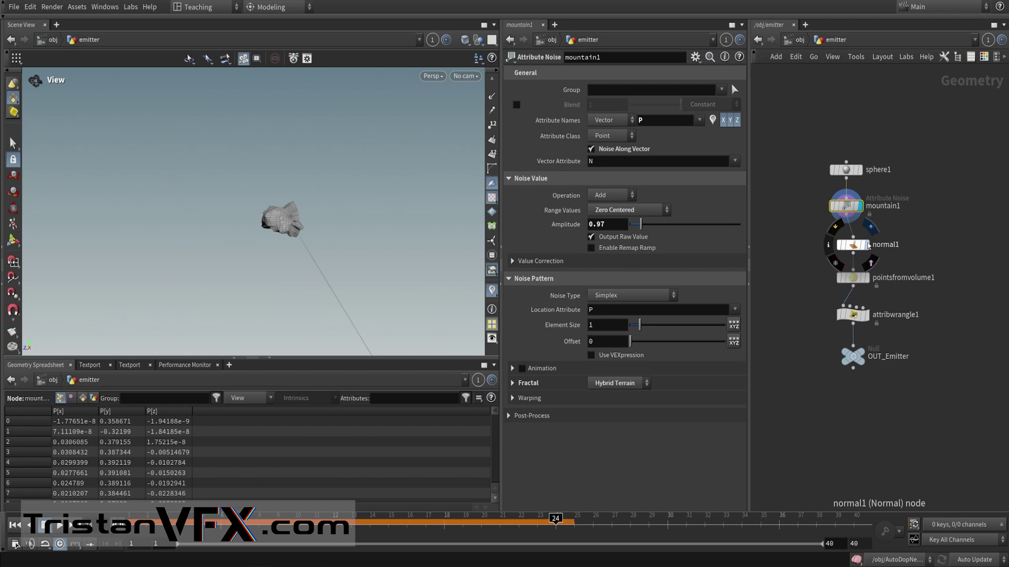
left_click(855, 278)
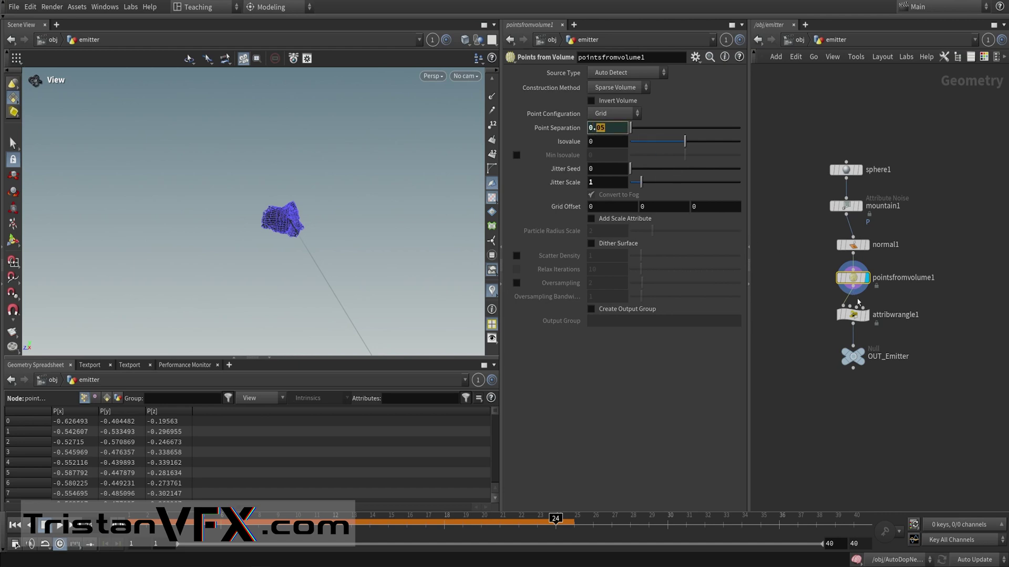
mouse_move(864, 318)
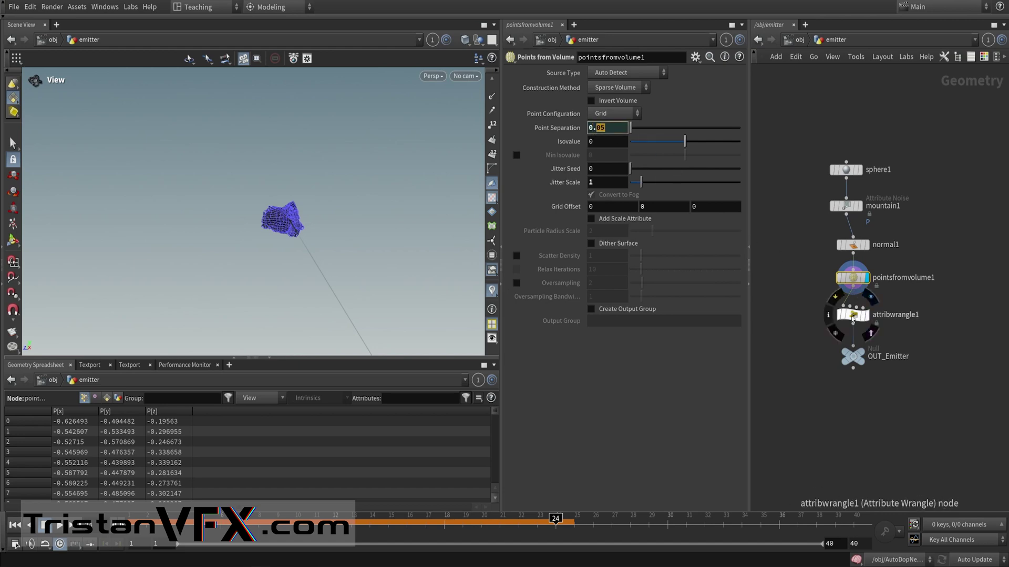
left_click(852, 317)
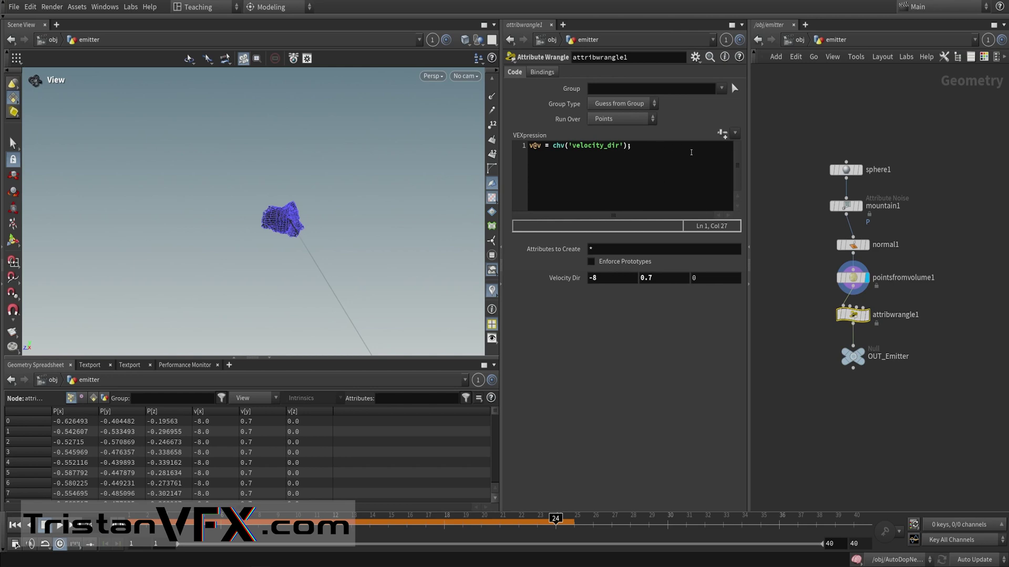
left_click_drag(373, 184, 463, 246)
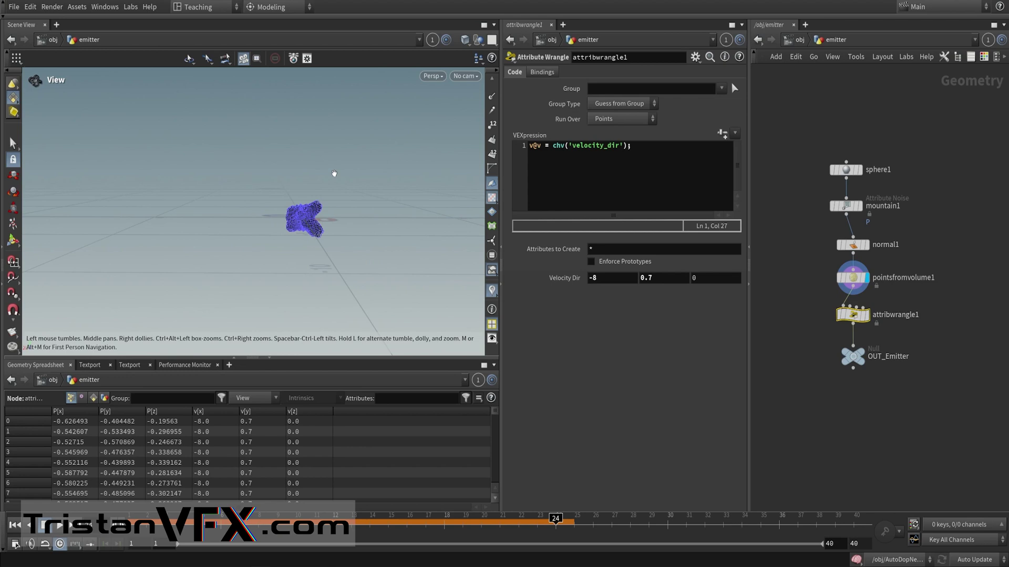
left_click_drag(822, 256, 925, 233)
left_click_drag(822, 396, 957, 318)
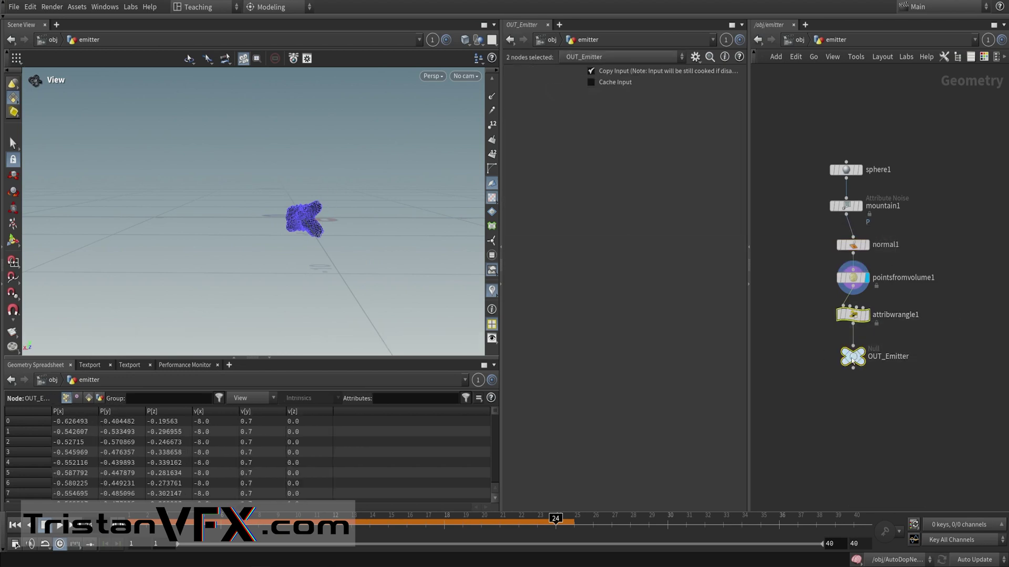
- Return to the object level and display the collider together with the emitter to compare their positions
left_click(799, 40)
middle_click_drag(803, 249, 838, 241)
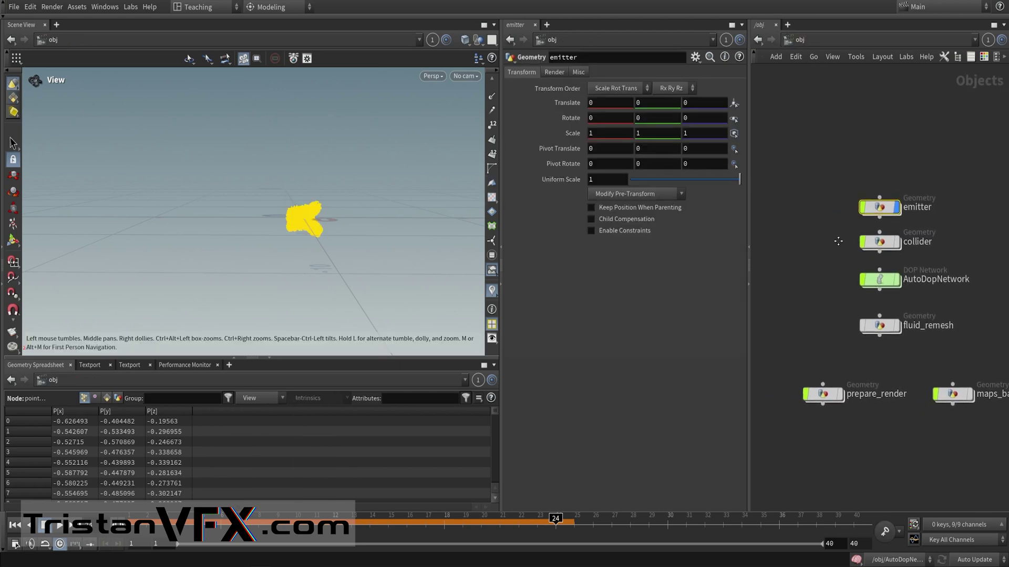
left_click(896, 207)
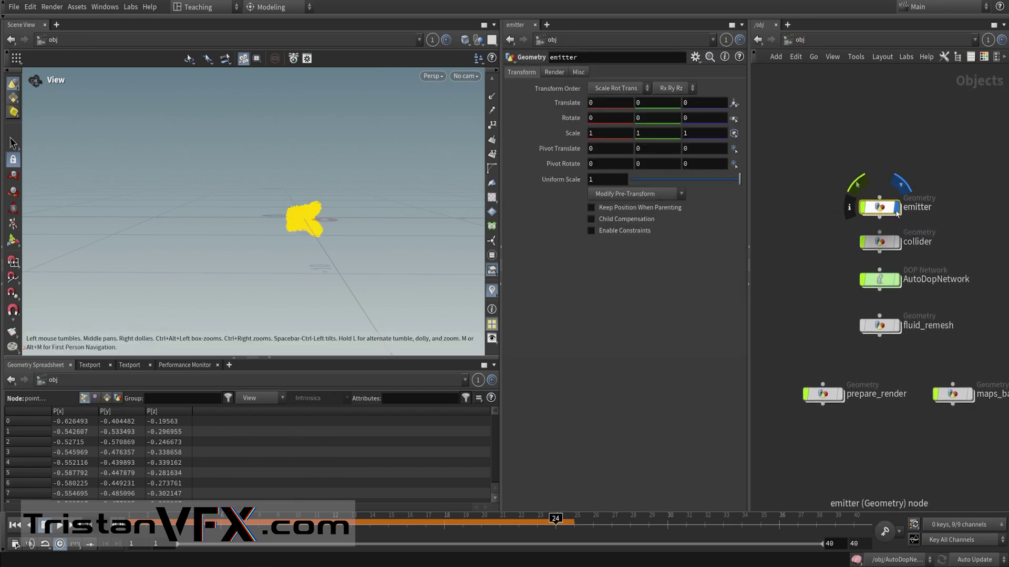
left_click(896, 242)
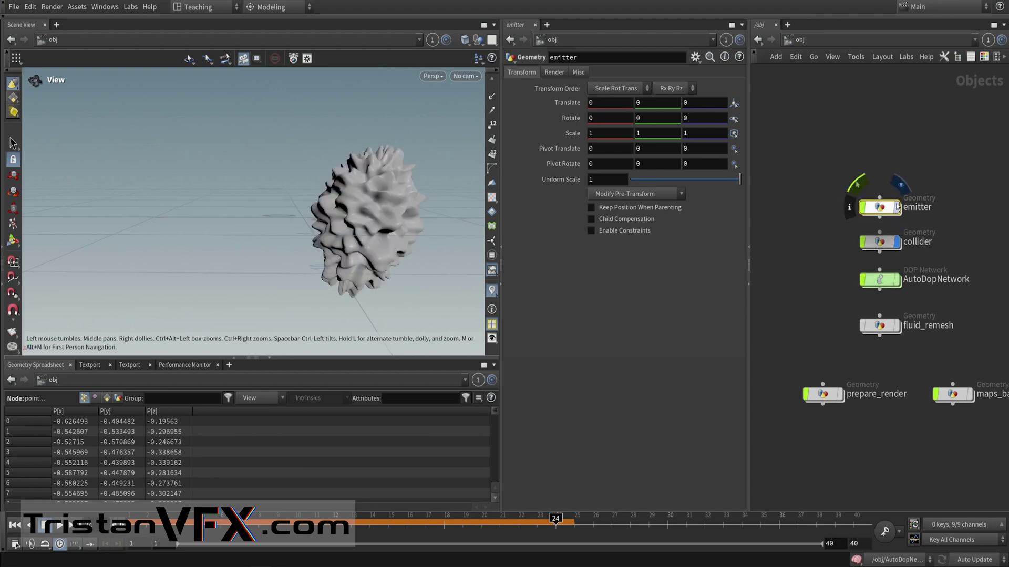
left_click(896, 208)
left_click_drag(424, 223, 86, 212)
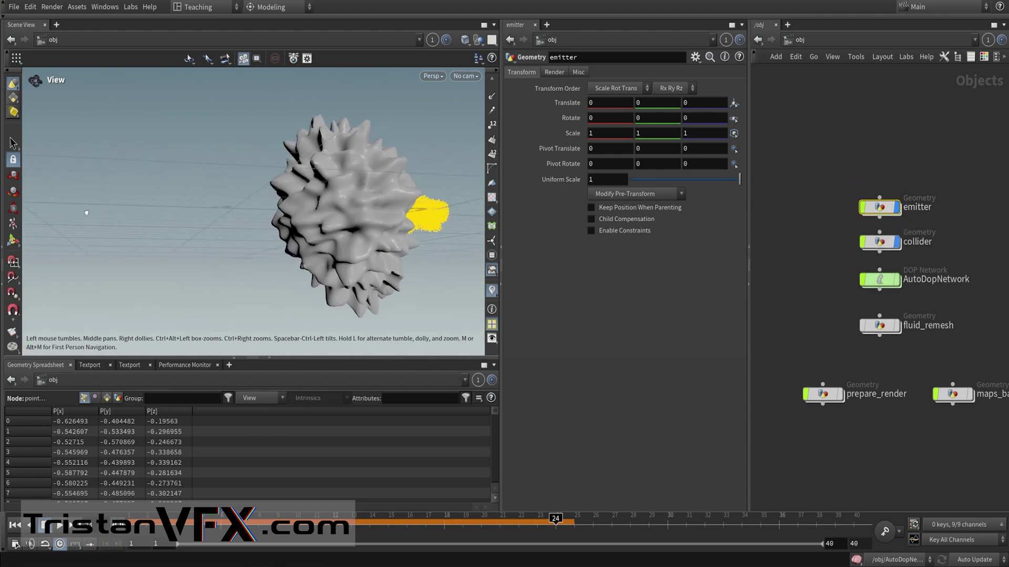
left_click_drag(344, 218, 314, 211)
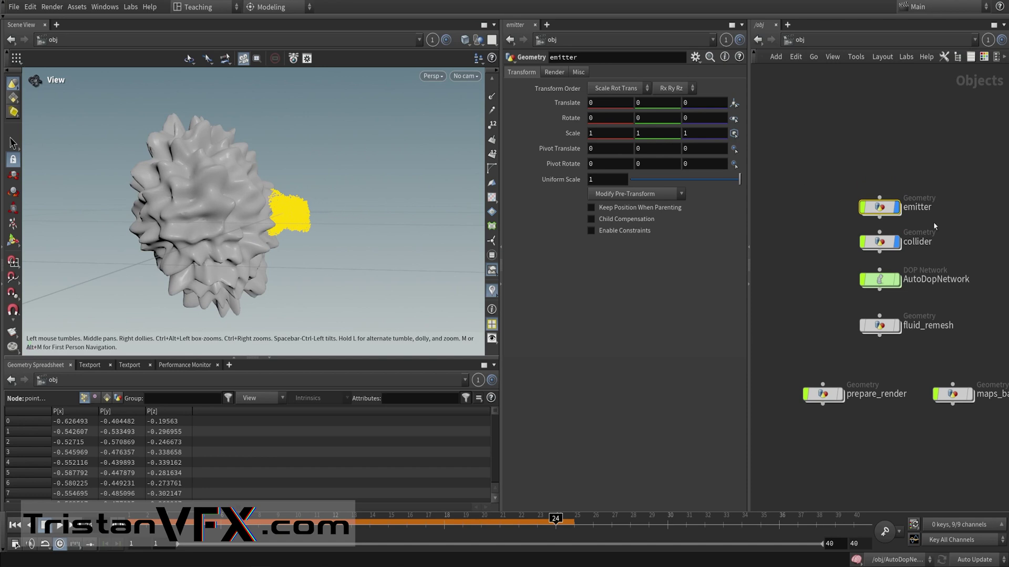
- Open the collider's geometry network and move the sphere2 node directly above the rest of the chain
double_click(885, 243)
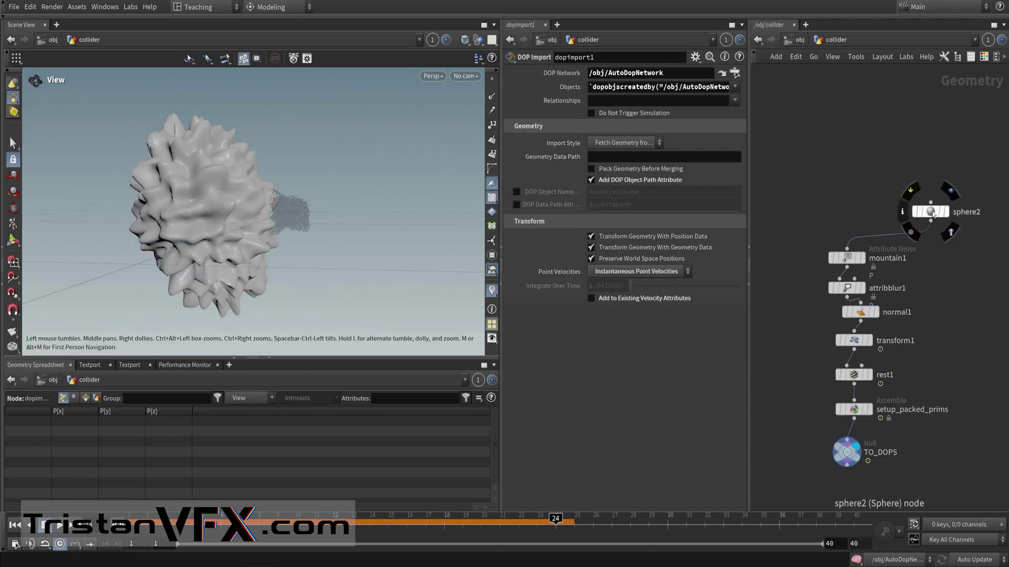
left_click_drag(933, 214, 863, 212)
- Examine the collider's mountain1, attribblur1 and transform1 nodes, showing the transform1 result at frame 11
left_click(847, 259)
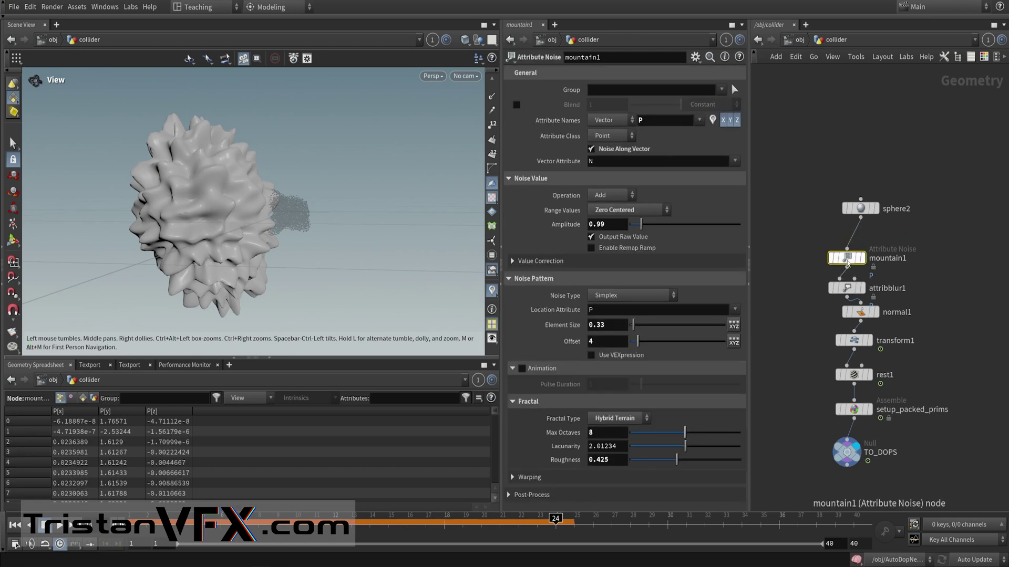
left_click(846, 288)
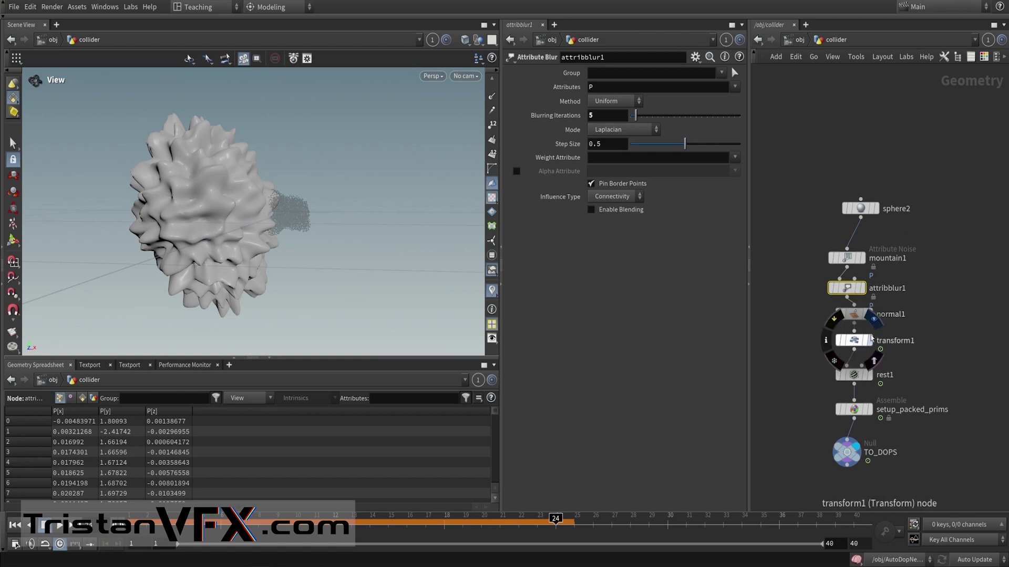
left_click(868, 341)
mouse_move(310, 527)
left_mouse_down()
mouse_move(105, 531)
mouse_move(326, 529)
mouse_move(168, 522)
mouse_move(150, 541)
mouse_move(312, 519)
left_mouse_up()
- Examine the rest1 node's settings and output, and display the result of setup_packed_prims
mouse_move(874, 374)
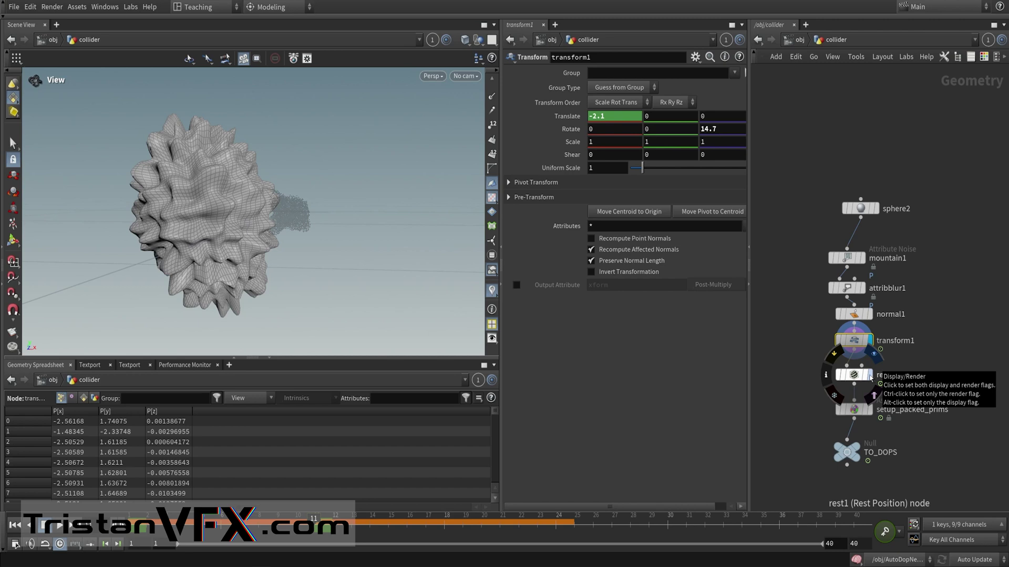
left_click(870, 377)
left_click(854, 374)
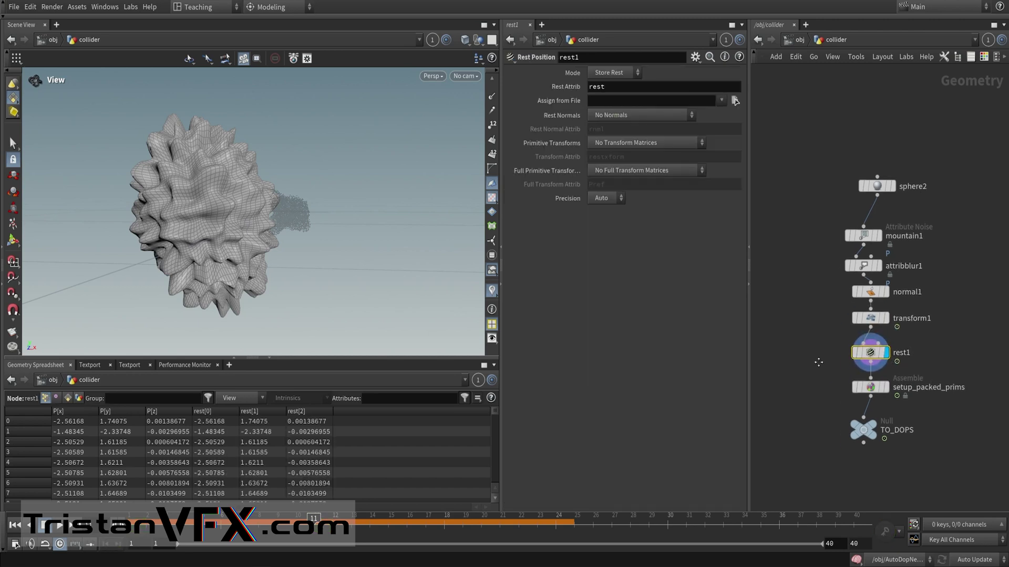
left_click(889, 384)
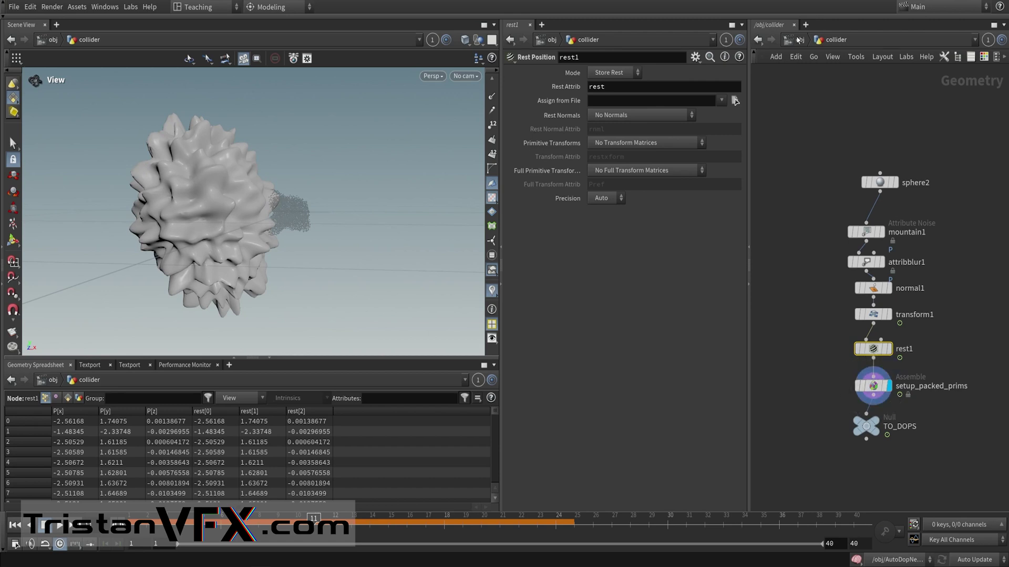
- Return to the object level and display AutoDopNetwork in place of the emitter and collider
left_click(799, 39)
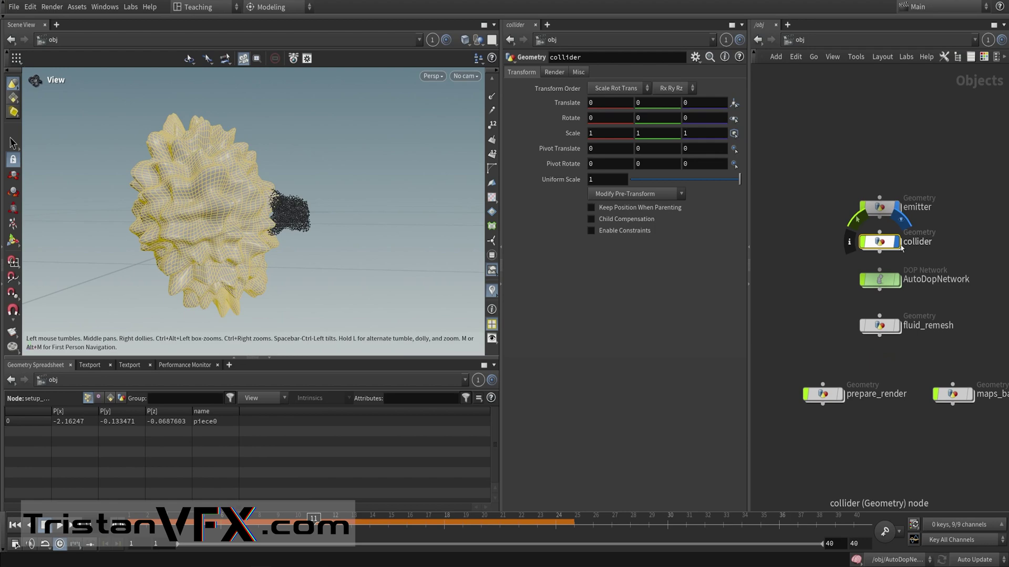
left_click(897, 243)
left_click(897, 207)
left_click(897, 280)
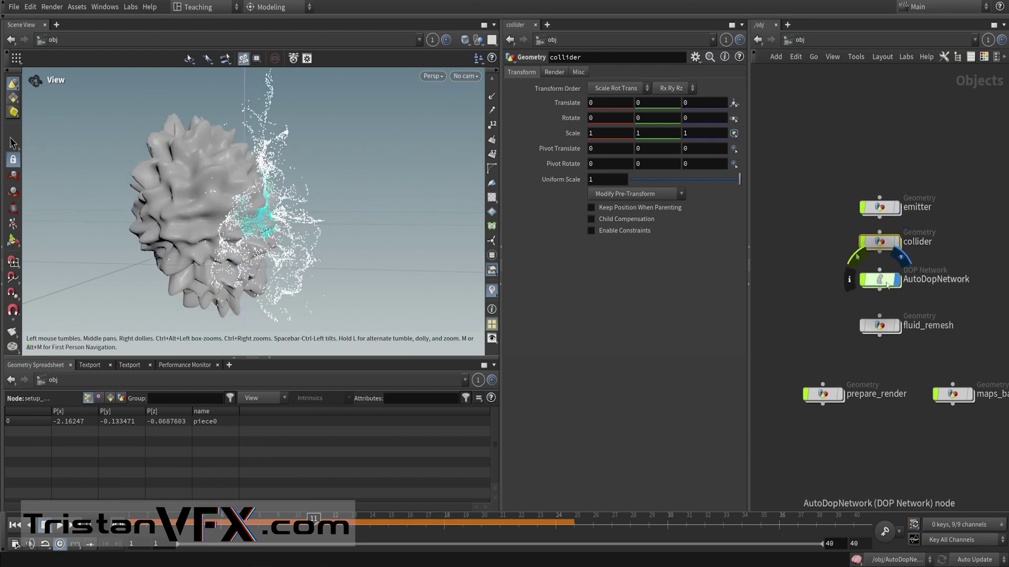
- Open AutoDopNetwork and examine staticobject1's collision settings, including its Bullet Data
double_click(887, 285)
middle_click_drag(324, 299, 281, 227)
middle_click_drag(879, 178, 909, 203)
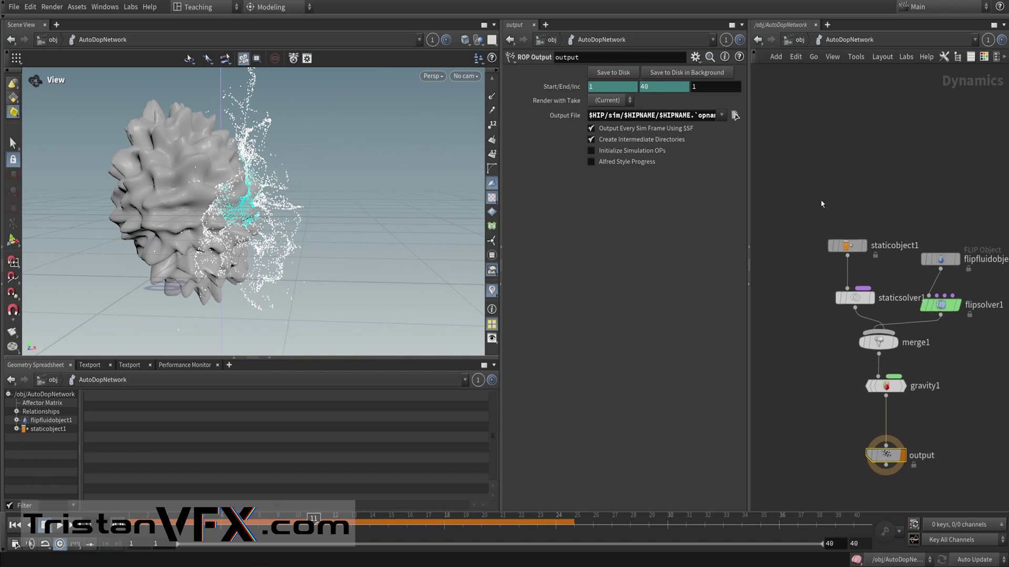
left_click_drag(821, 201, 897, 269)
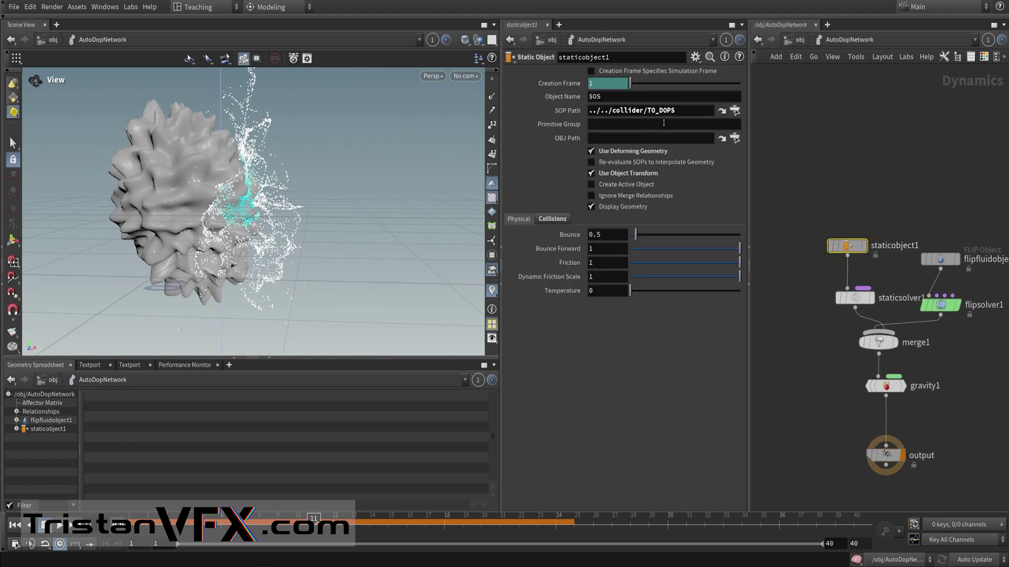
left_click(552, 219)
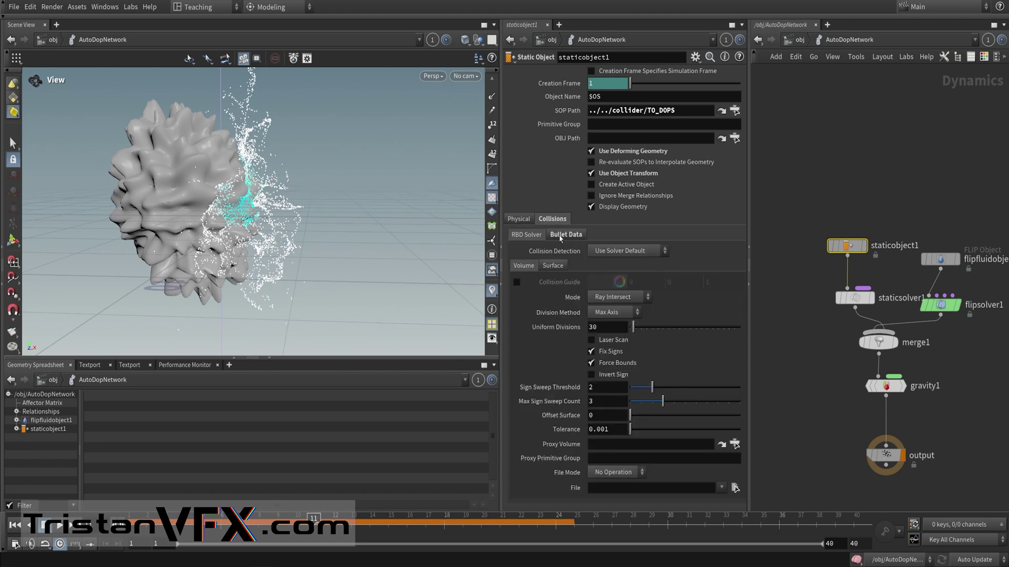
left_click(566, 236)
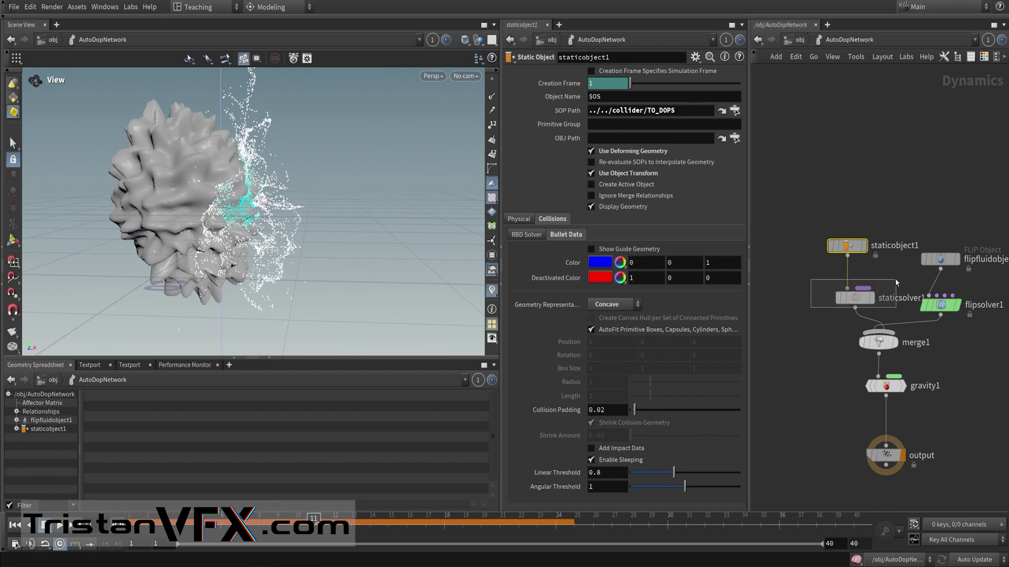
- Examine the staticsolver1 and merge1 nodes, and inspect flipsolver1's particle reseeding settings
left_click(866, 298)
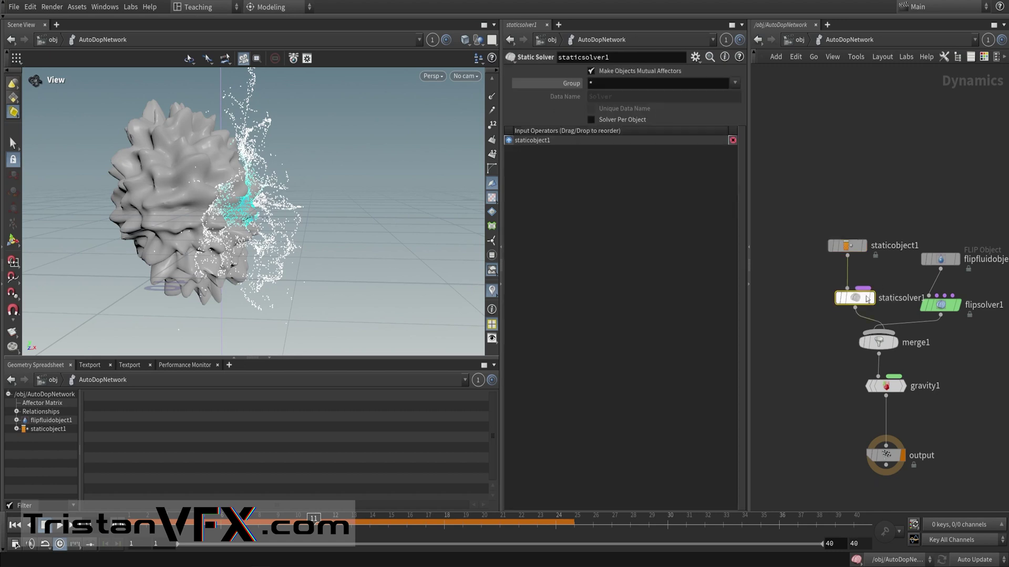
left_click(884, 342)
middle_click_drag(907, 353, 841, 368)
left_click(891, 322)
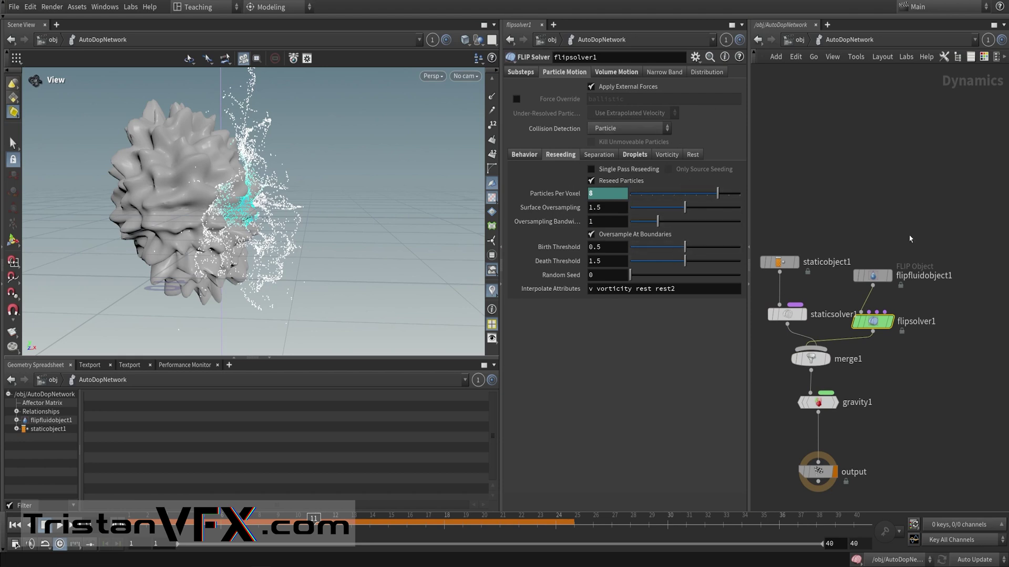
- Move flipfluidobject1 further above flipsolver1 and examine its Particle Field input and SOP Path
left_click_drag(920, 212, 863, 288)
left_click_drag(872, 275, 872, 240)
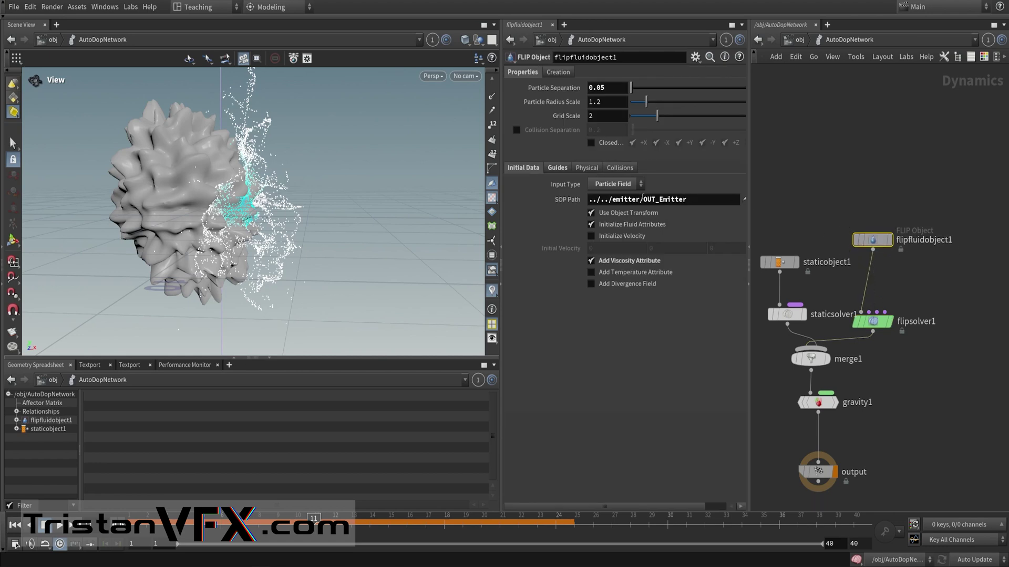
left_click_drag(641, 198, 719, 204)
middle_click_drag(793, 165, 801, 189)
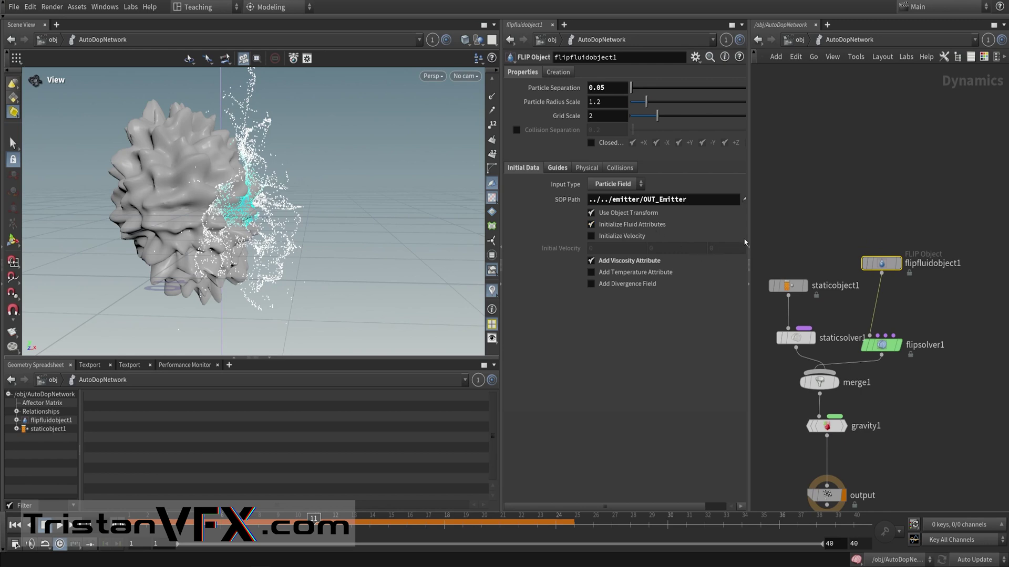
- Open the emitter object and examine attribwrangle1's velocity expression and Velocity Dir values
left_click(796, 40)
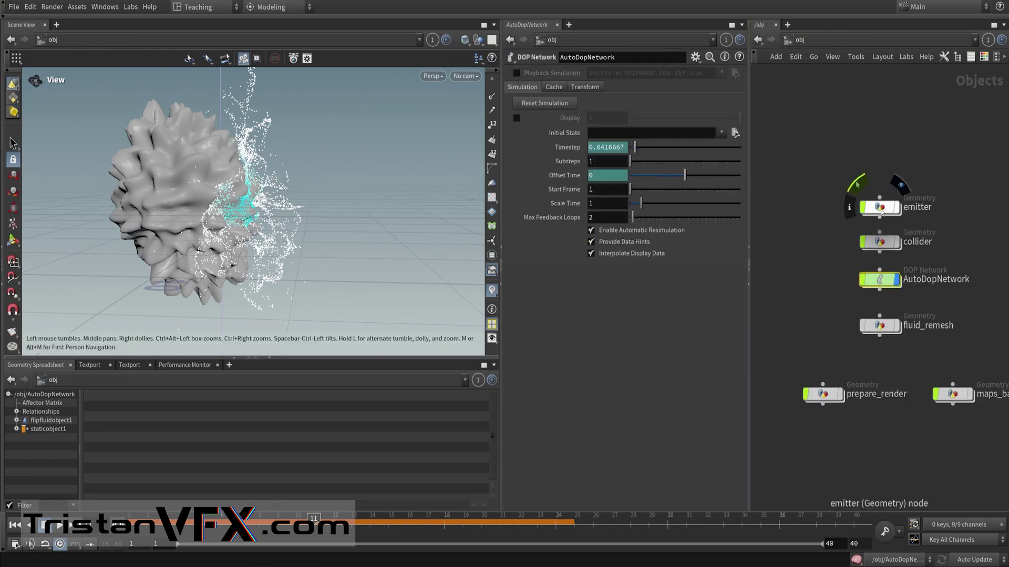
double_click(886, 207)
left_click(852, 314)
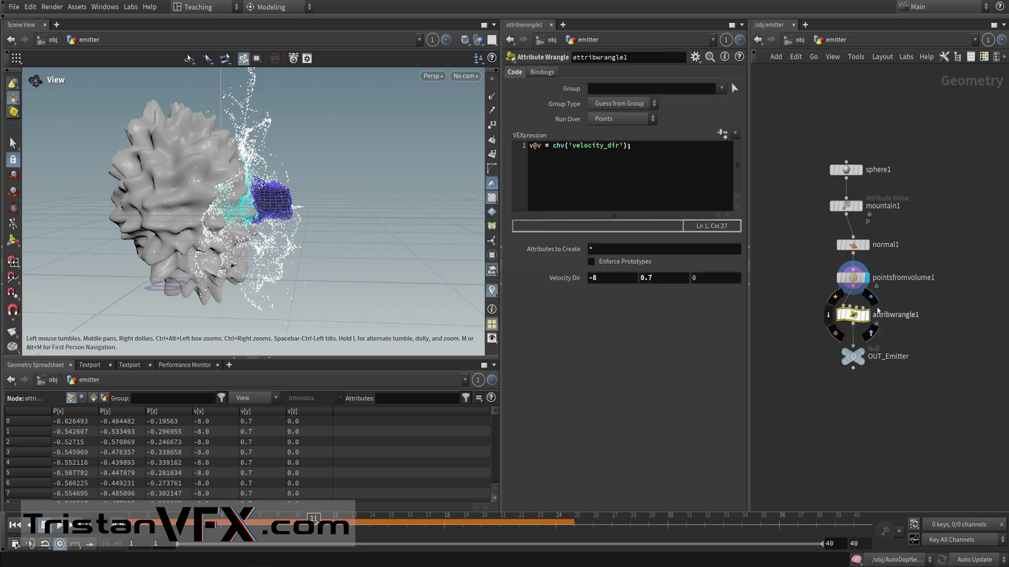
left_click(542, 147)
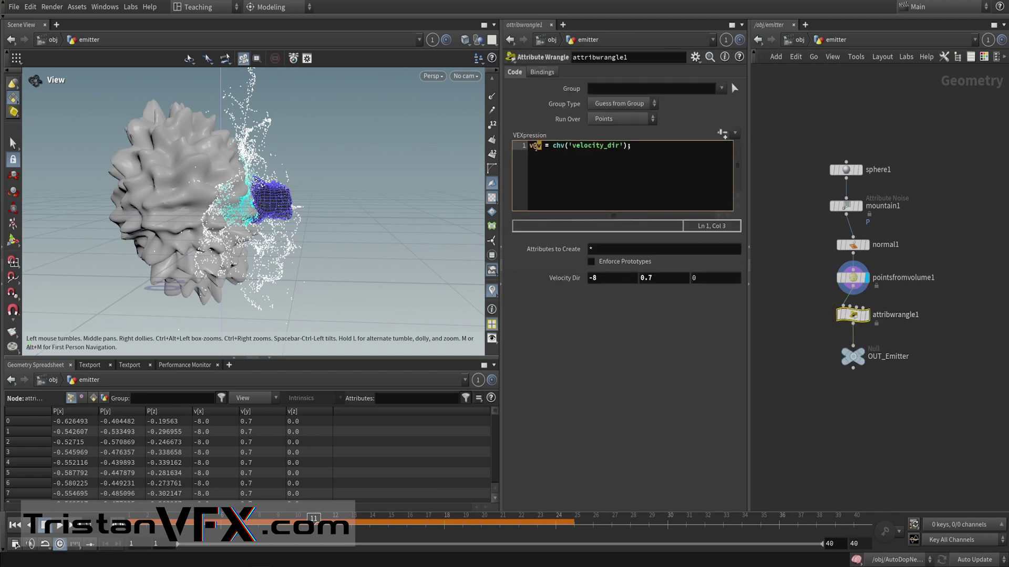
- Go back into AutoDopNetwork and examine the gravity1 node's force settings
left_click(799, 40)
double_click(886, 284)
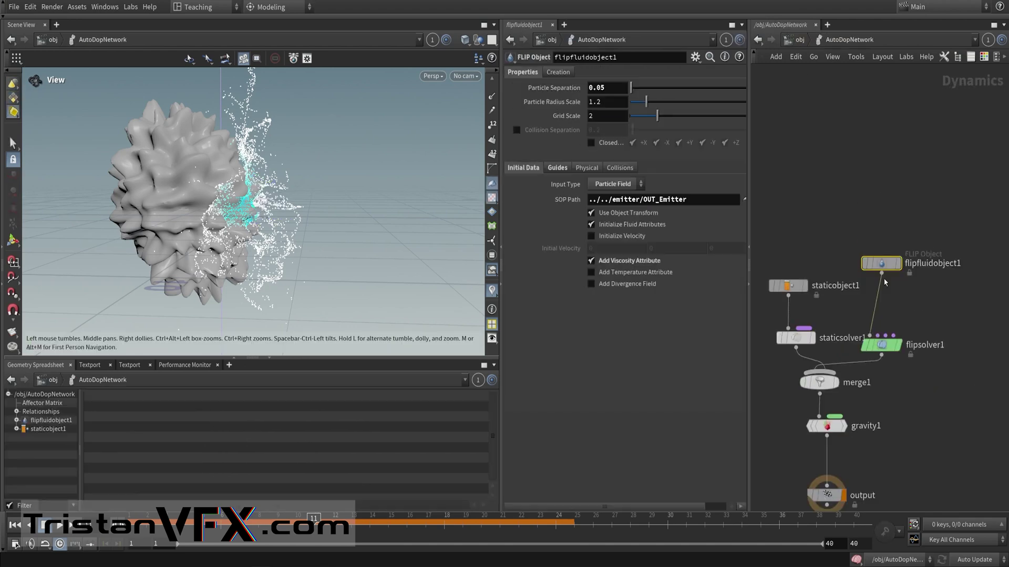
middle_click_drag(773, 405, 817, 315)
left_click_drag(797, 354, 912, 314)
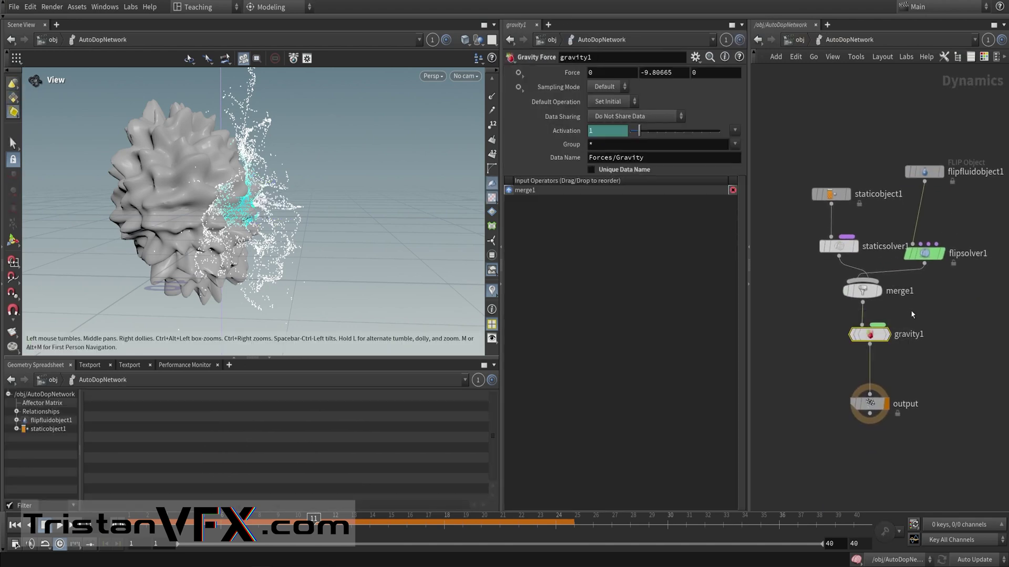
- Return to the object level and display fluid_remesh in place of AutoDopNetwork
left_click(799, 40)
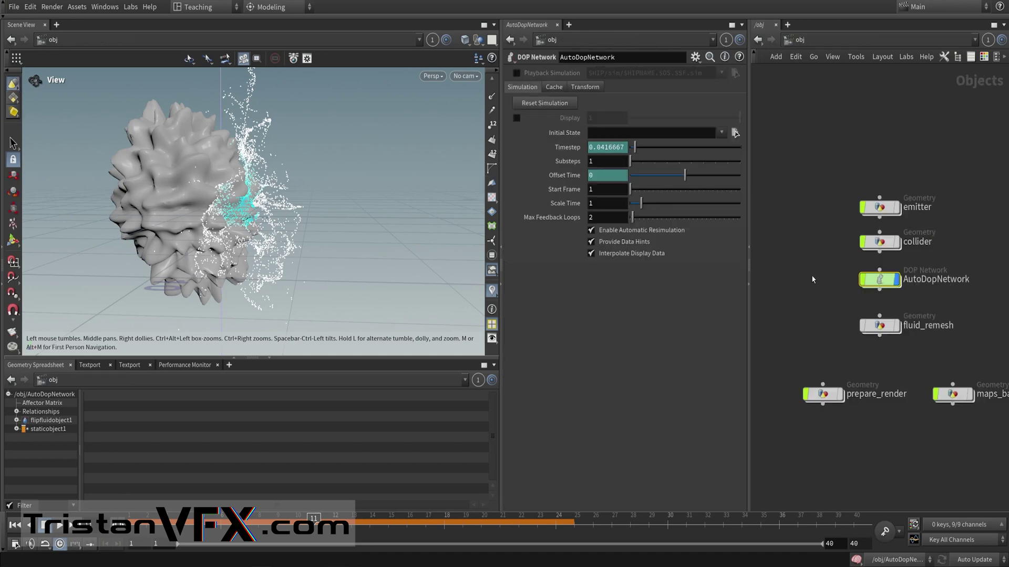
scroll(804, 291, "down", 1)
middle_click_drag(802, 292, 817, 266)
left_click_drag(322, 228, 390, 233)
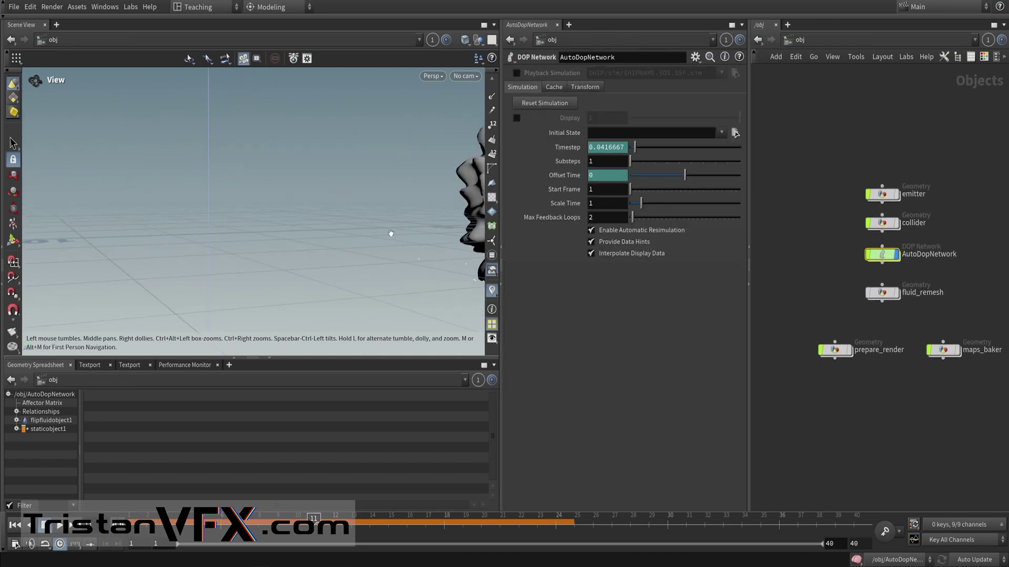
middle_click_drag(391, 233, 241, 231)
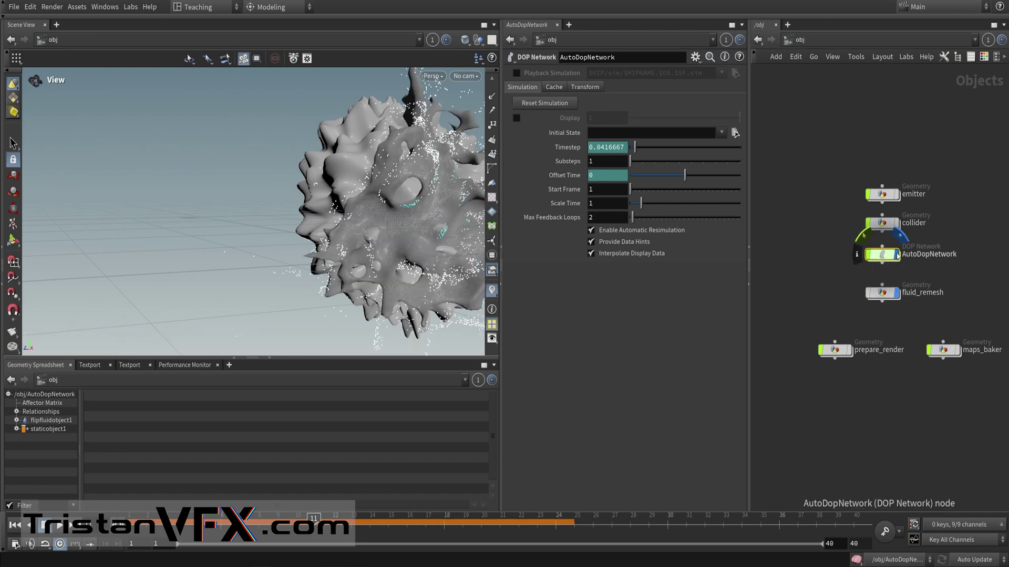
left_click(896, 255)
- Open fluid_remesh and inspect the splash mesh up close, advancing the timeline to frame 20
double_click(882, 295)
middle_click_drag(362, 255, 200, 224)
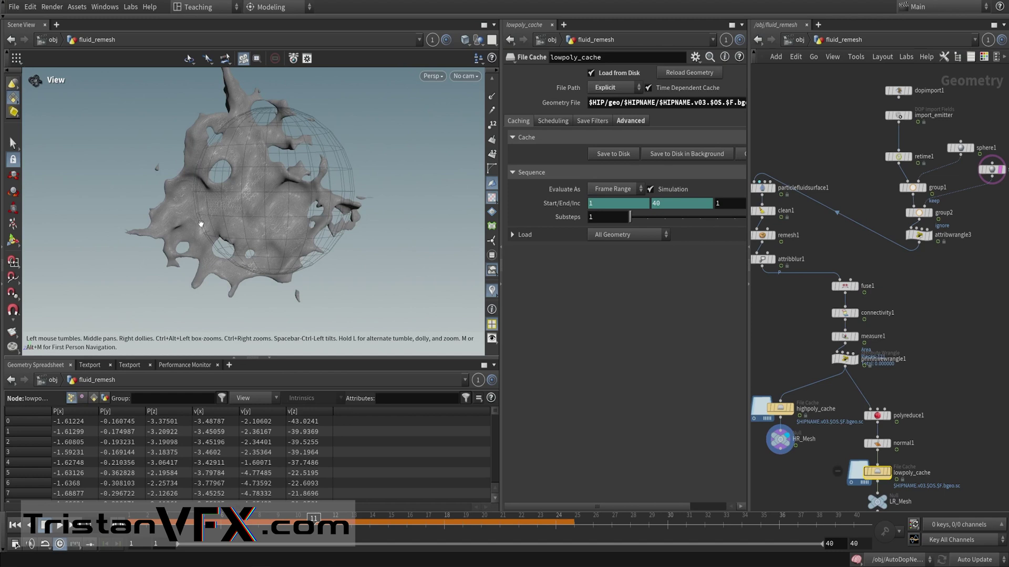
right_click_drag(200, 223, 299, 227)
middle_click_drag(299, 228, 286, 238)
left_click(480, 520)
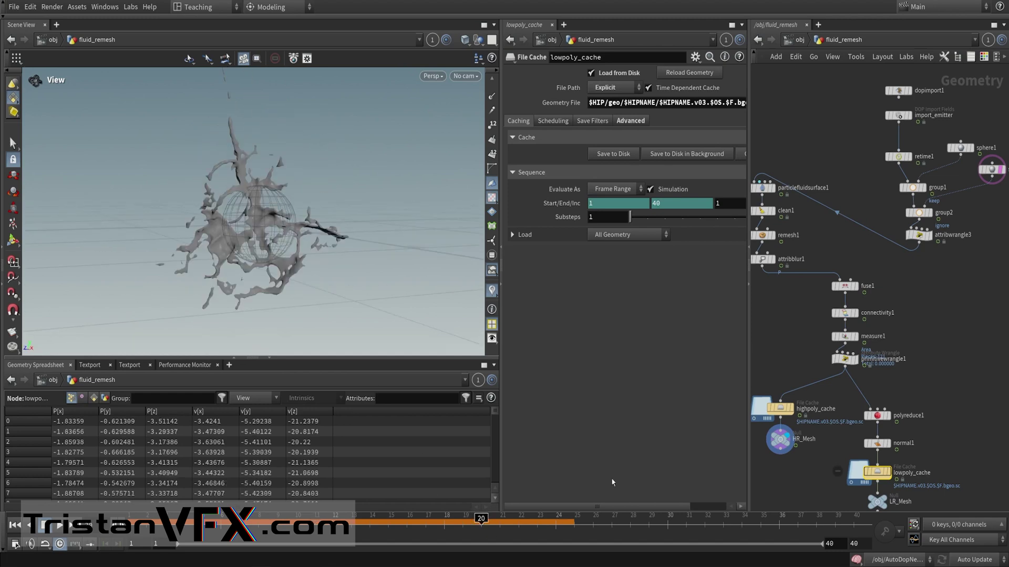
- Examine attribwrangle3's speed threshold code and the group1 and group2 nodes feeding it
scroll(977, 226, "up", 5)
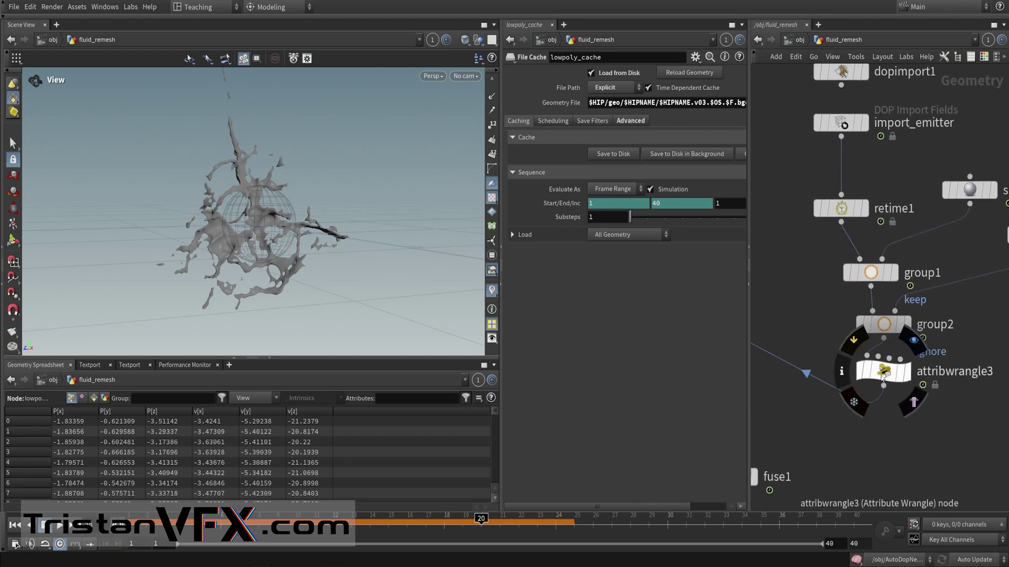
left_click(895, 375)
scroll(895, 375, "down", 3)
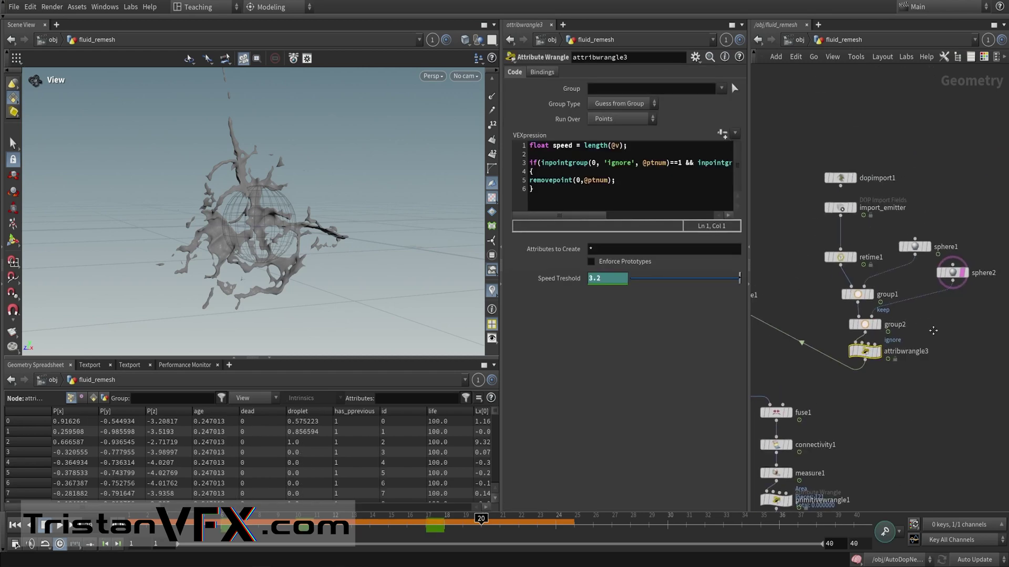
left_click_drag(926, 373, 840, 284)
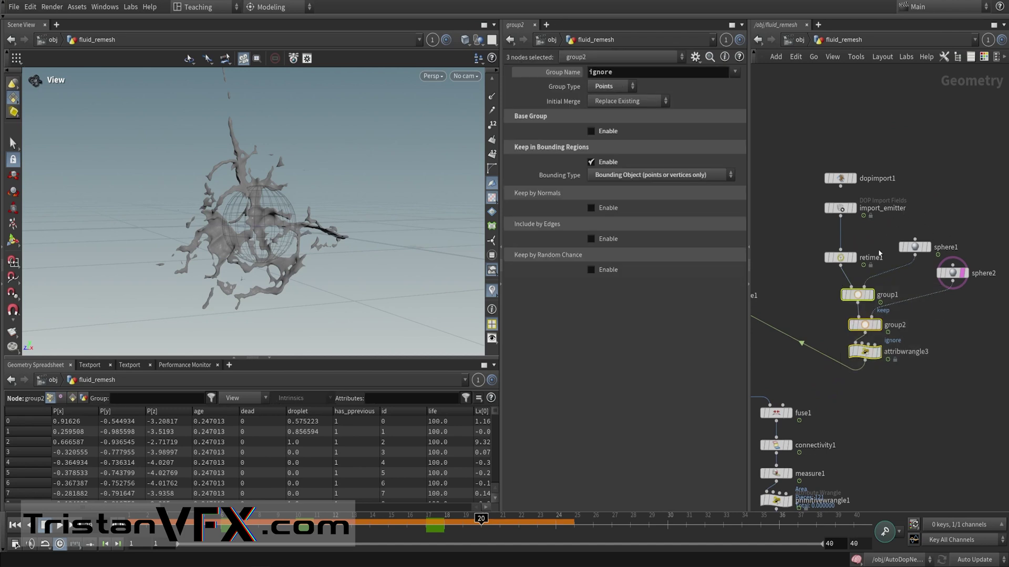
- Review the node chain from fuse1 to highpoly_cache and lowpoly_cache, and inspect the splash mesh from several angles
scroll(876, 399, "down", 2)
middle_click_drag(858, 390, 910, 324)
middle_click_drag(900, 376, 950, 262)
scroll(934, 309, "up", 2)
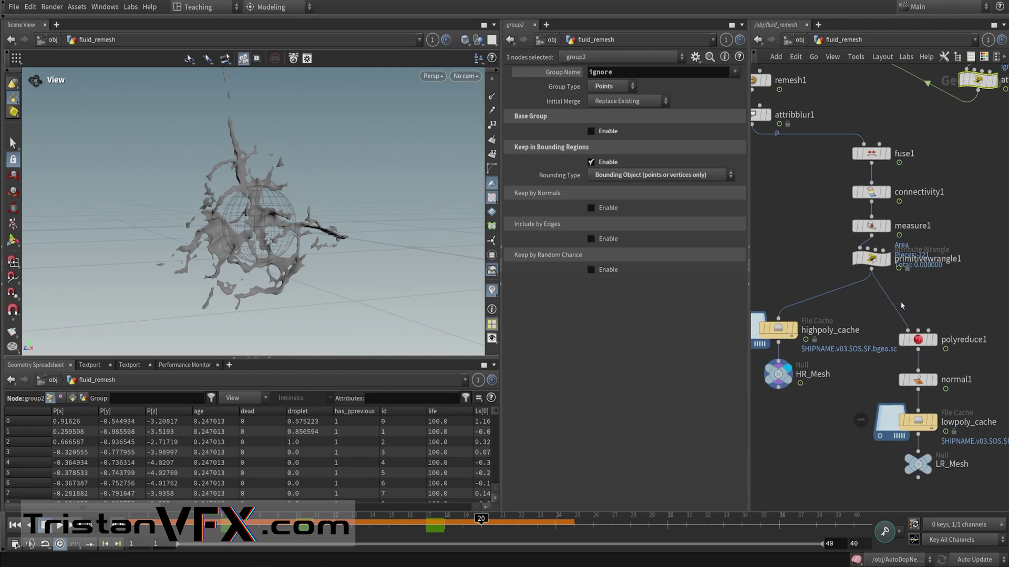
middle_click_drag(929, 309, 931, 357)
scroll(821, 306, "down", 2)
middle_click_drag(822, 306, 831, 224)
scroll(815, 303, "up", 2)
scroll(829, 332, "down", 2)
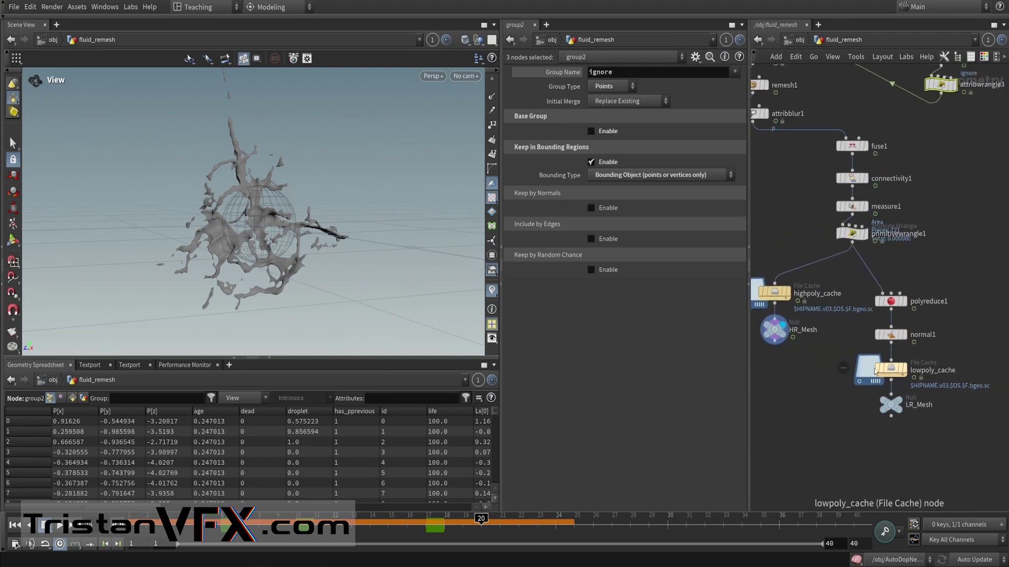
scroll(812, 373, "down", 1)
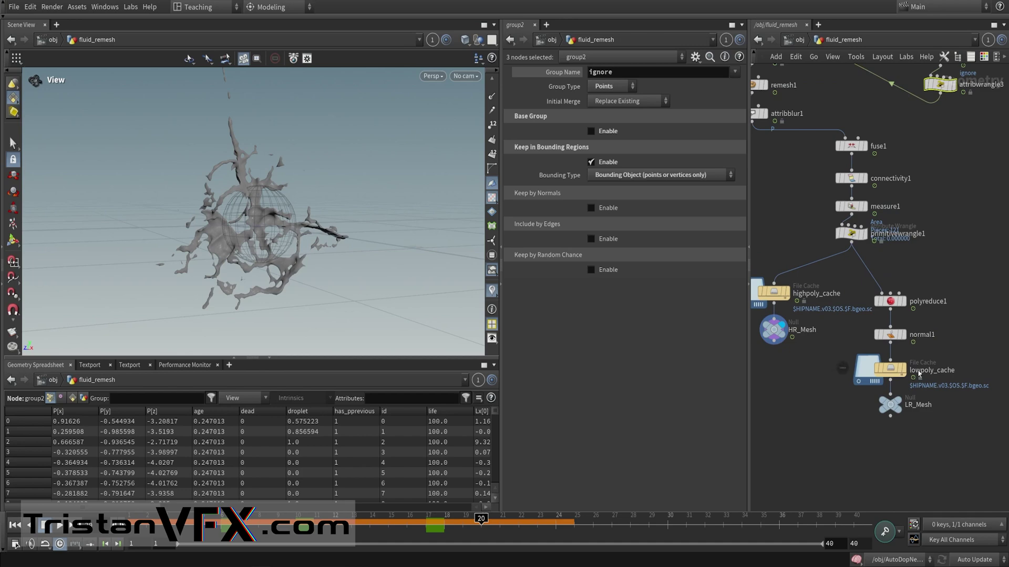
middle_click_drag(813, 371, 901, 393)
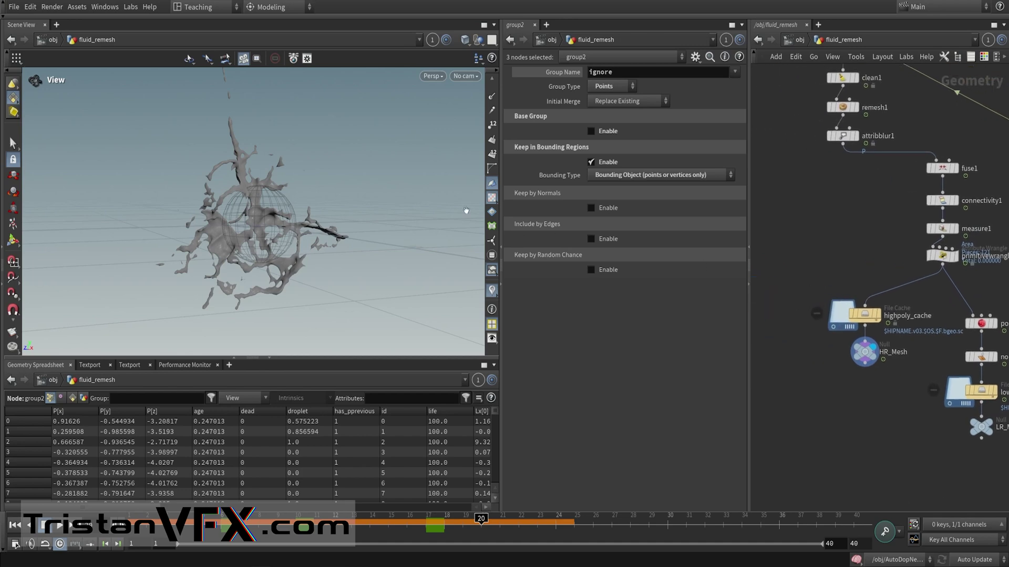
left_click_drag(466, 210, 191, 239)
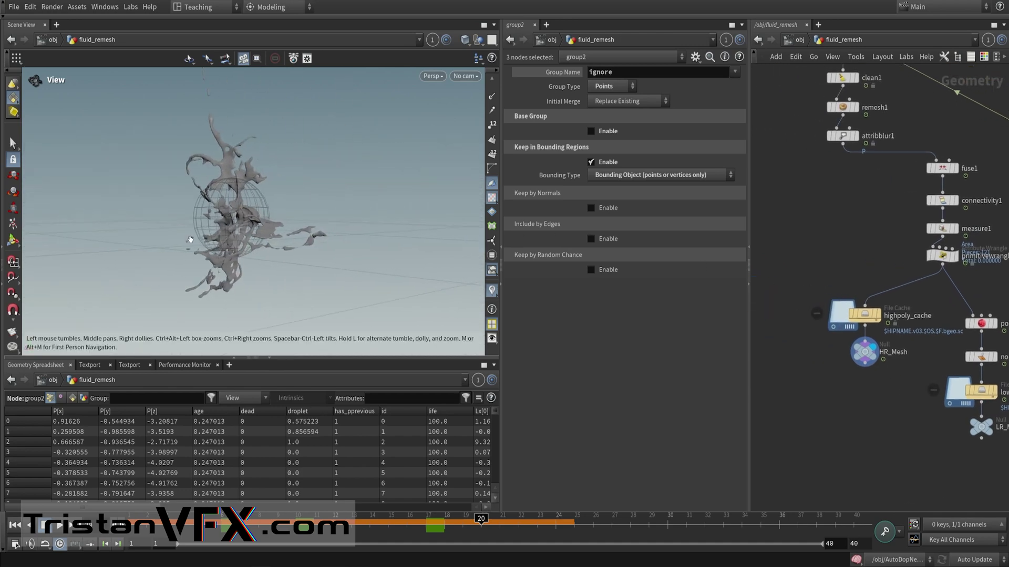
right_click_drag(191, 239, 281, 255)
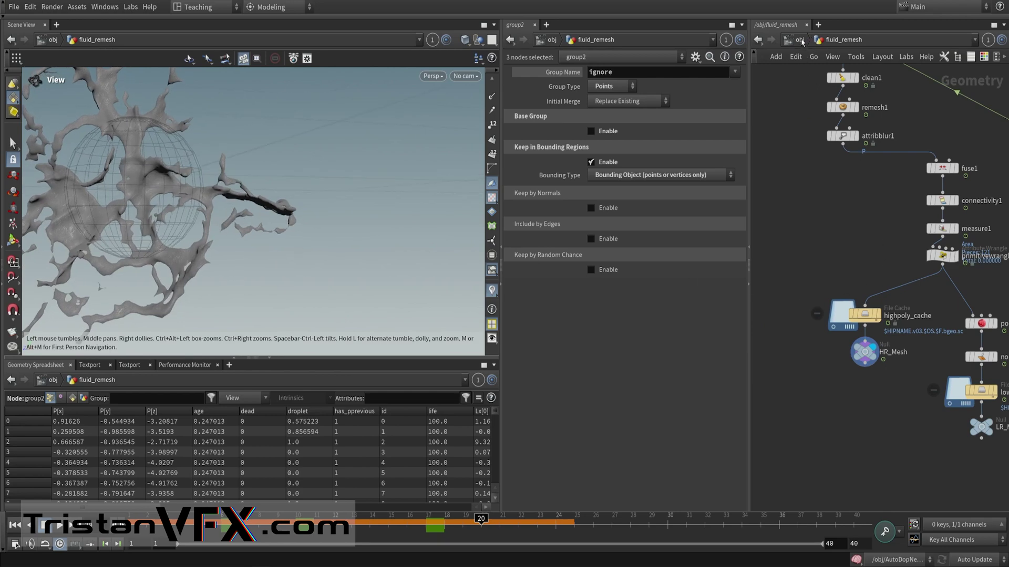
- Return to the object level and display maps_baker in place of fluid_remesh
left_click(799, 40)
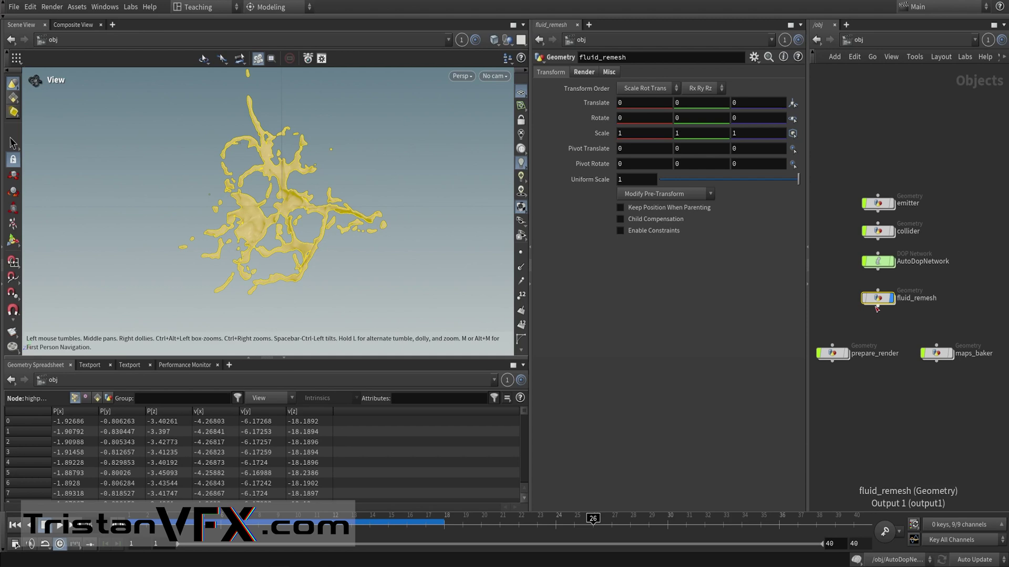
left_click(894, 282)
left_click(948, 355)
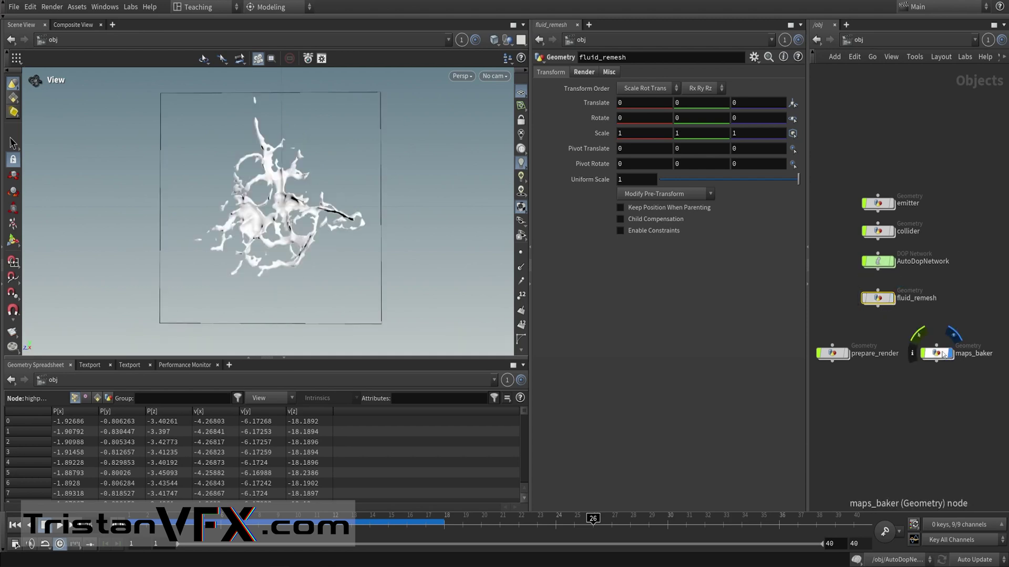
- Open maps_baker, move file1 directly above clean1, and display file1's geometry
double_click(936, 356)
middle_click_drag(889, 192, 862, 227)
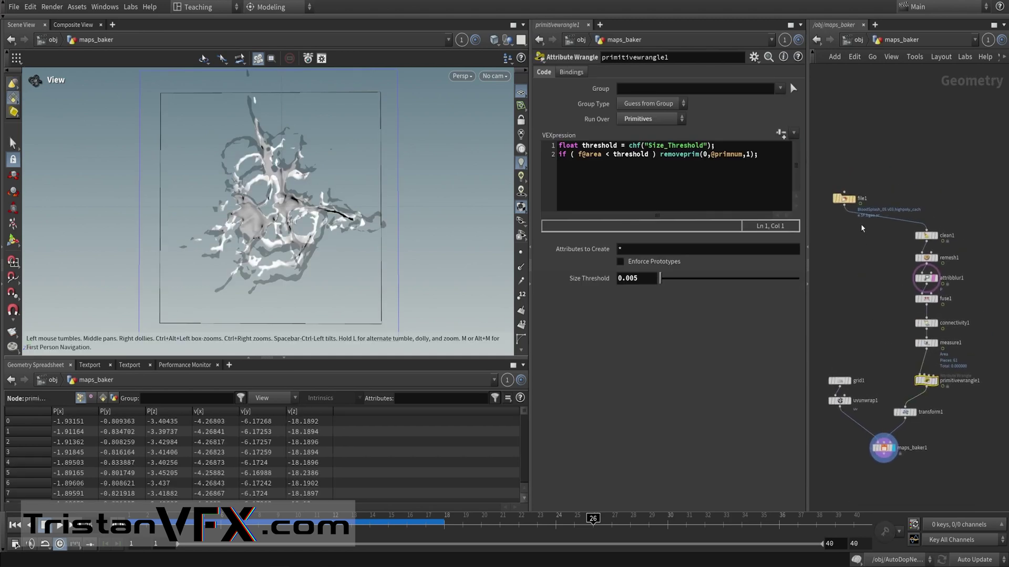
scroll(858, 210, "up", 3)
left_click_drag(834, 195, 954, 170)
middle_click_drag(895, 215, 912, 302)
left_click(902, 185)
scroll(883, 234, "down", 3)
scroll(861, 250, "up", 3)
left_click(889, 217)
scroll(854, 273, "down", 3)
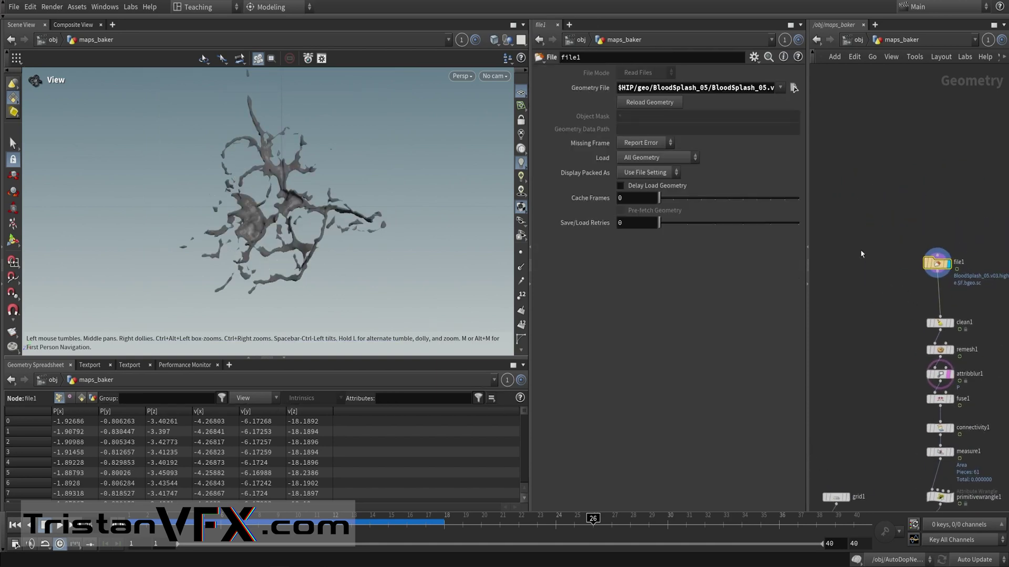
key("Tab")
type("obje")
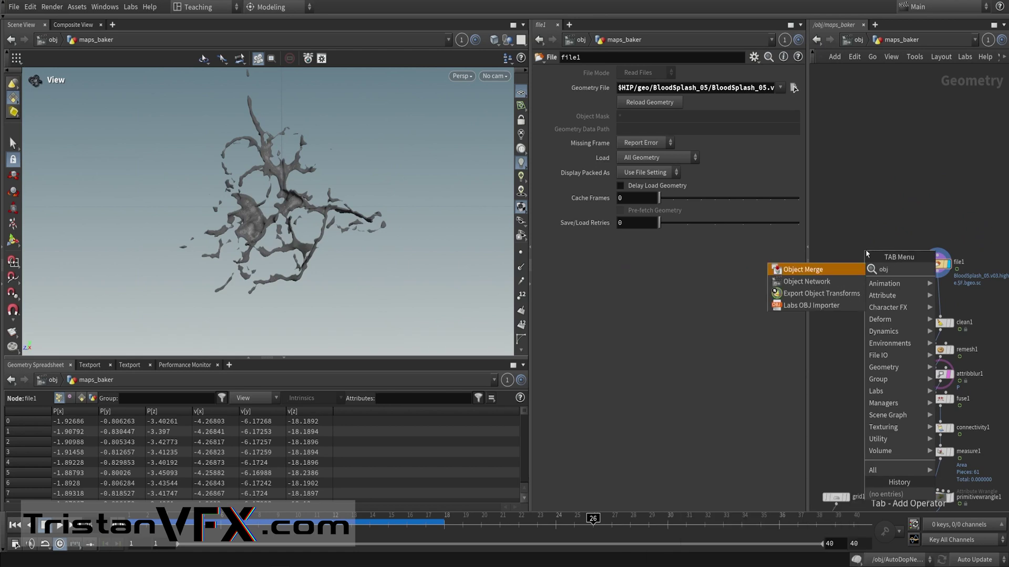
left_click(823, 268)
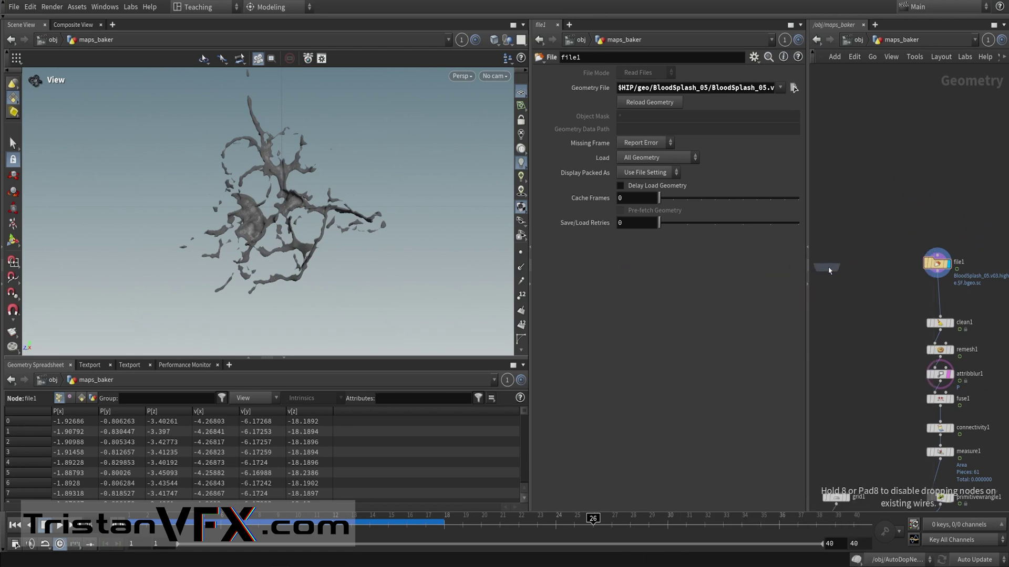
left_click(886, 265)
scroll(888, 260, "up", 5)
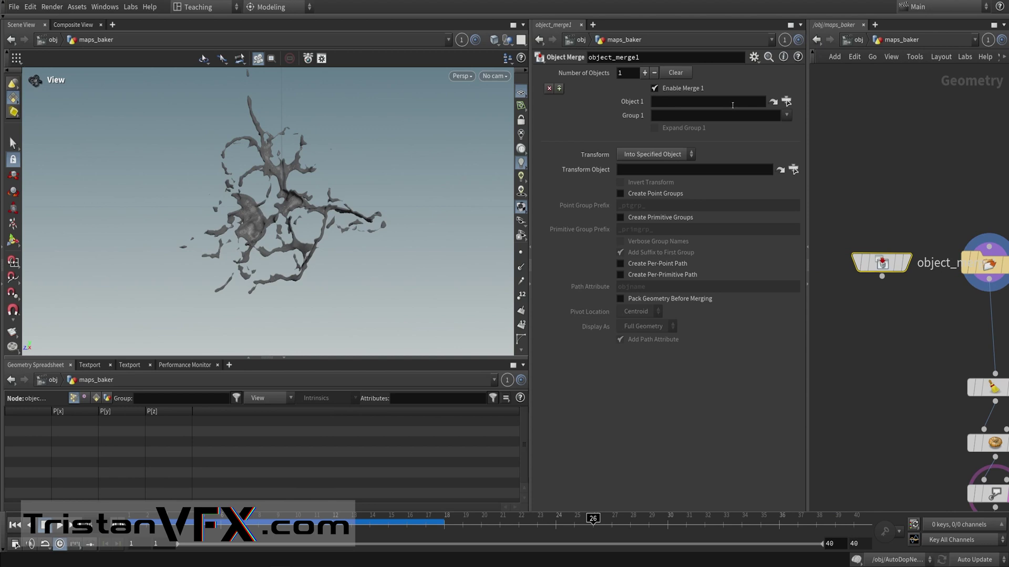
left_click(786, 102)
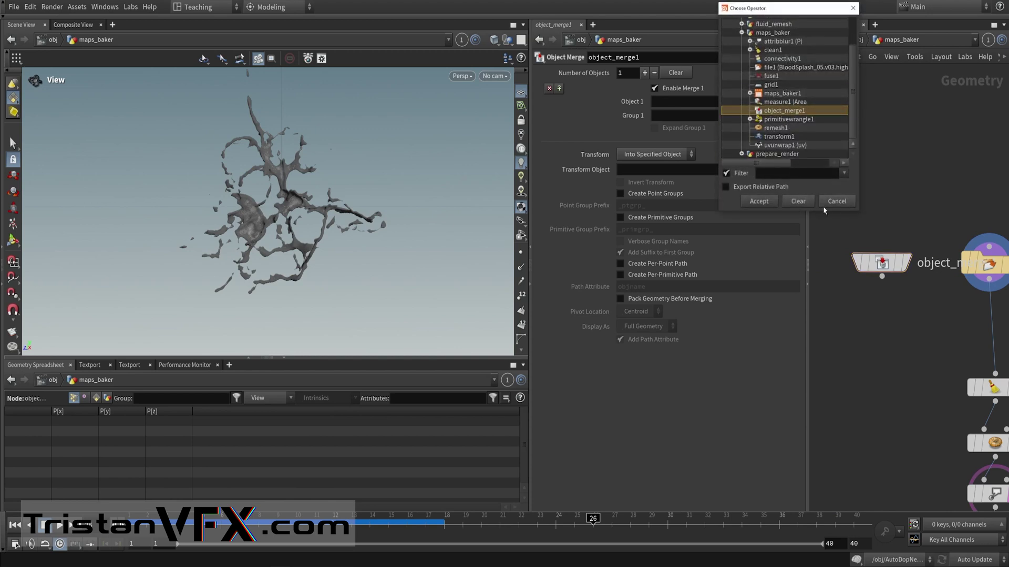
left_click(837, 201)
scroll(883, 236, "down", 3)
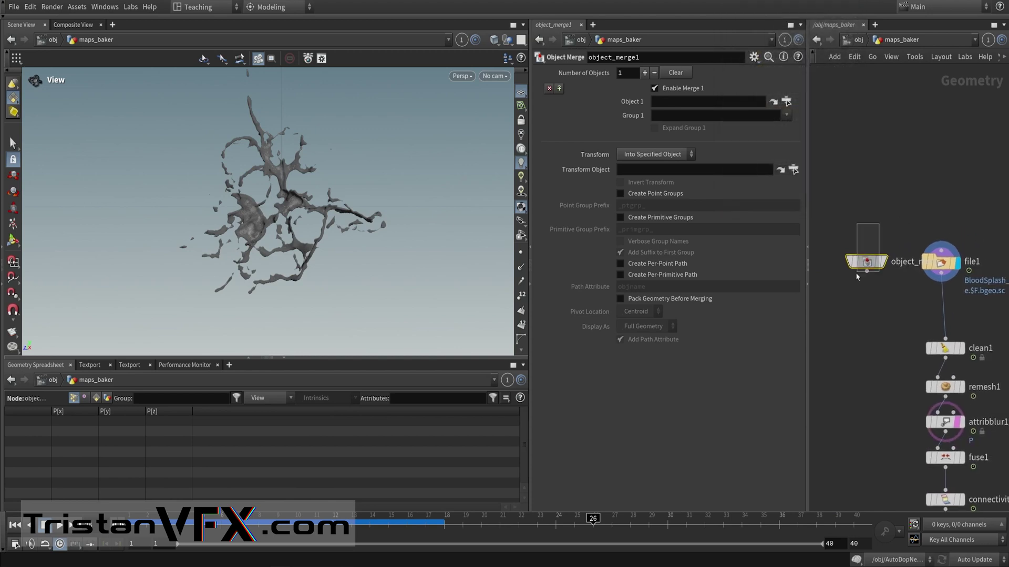
key("Delete")
- Select file1 and examine its Geometry File path and the cleanup nodes below it
left_click(940, 261)
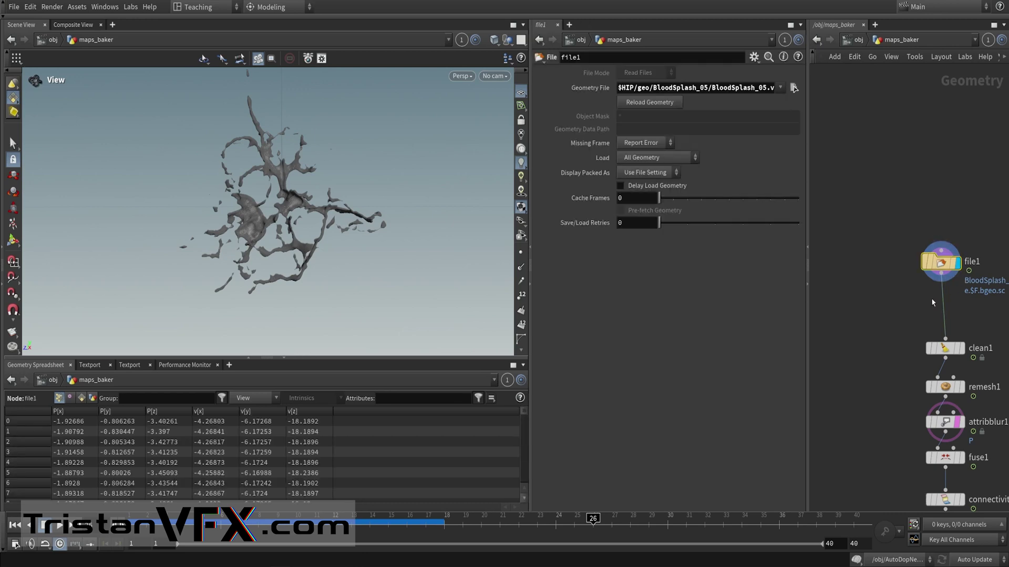
middle_click_drag(917, 307, 868, 250)
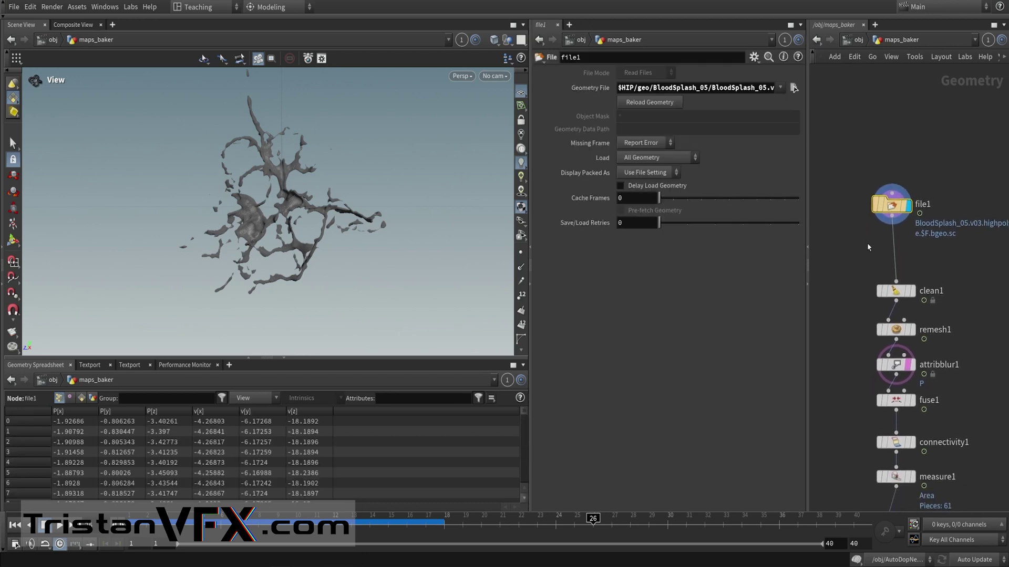
middle_click_drag(873, 291, 863, 249)
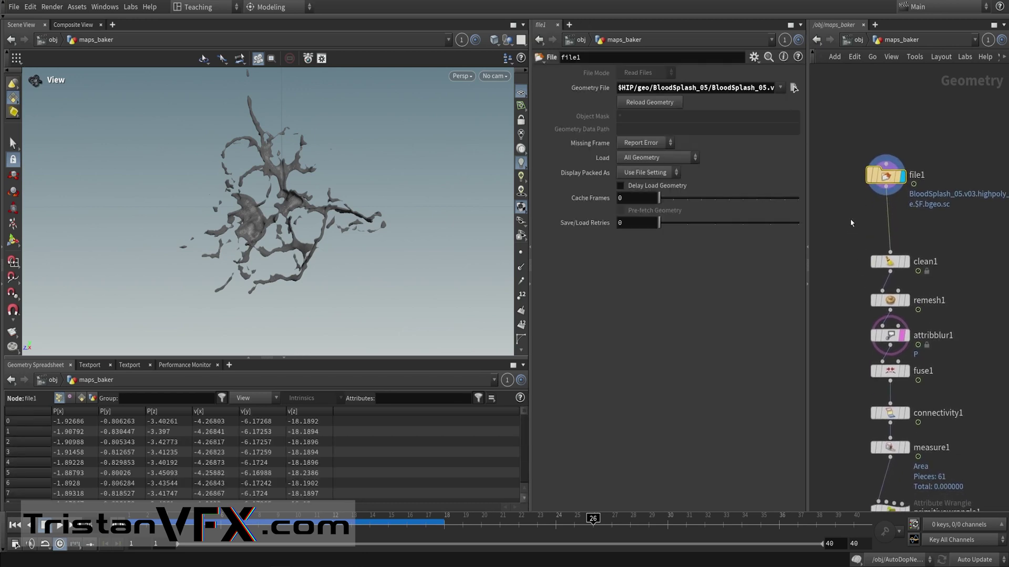
- Display attribblur1's geometry, compare the remesh1 and attribblur1 settings, and inspect the smoothed splash mesh up close
mouse_move(903, 253)
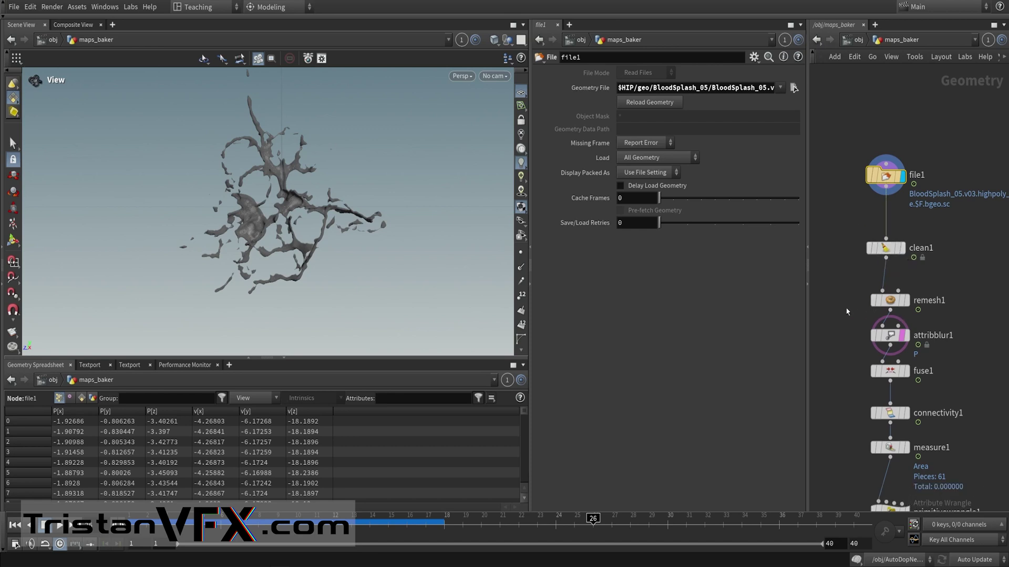
middle_click_drag(895, 301, 892, 263)
mouse_move(892, 266)
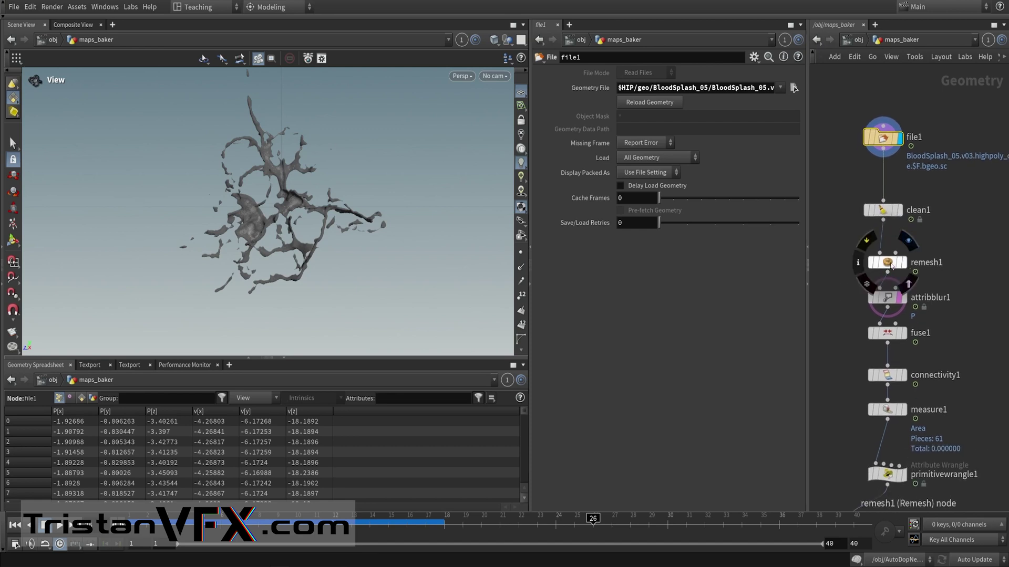
left_click(903, 297)
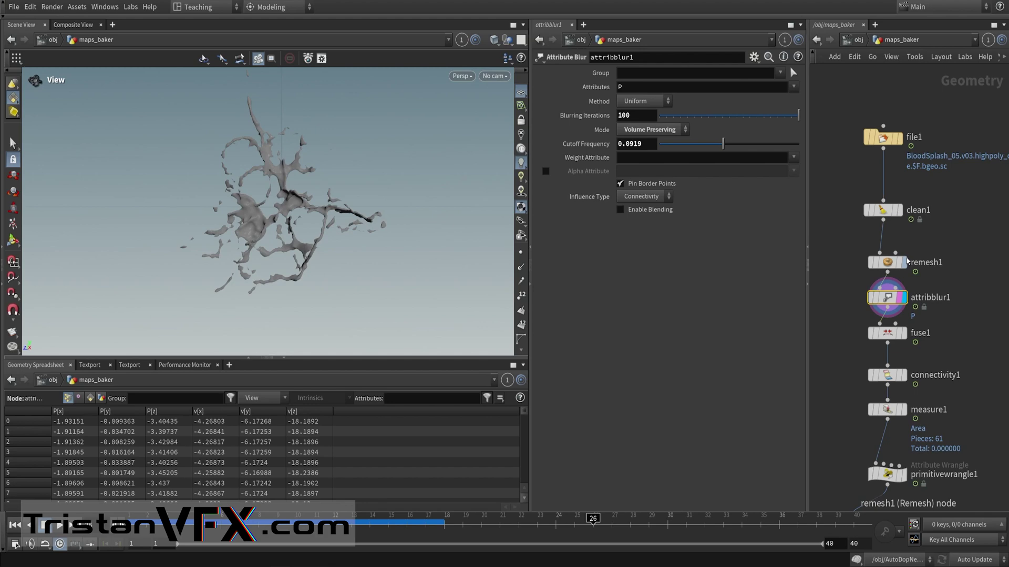
left_click(887, 262)
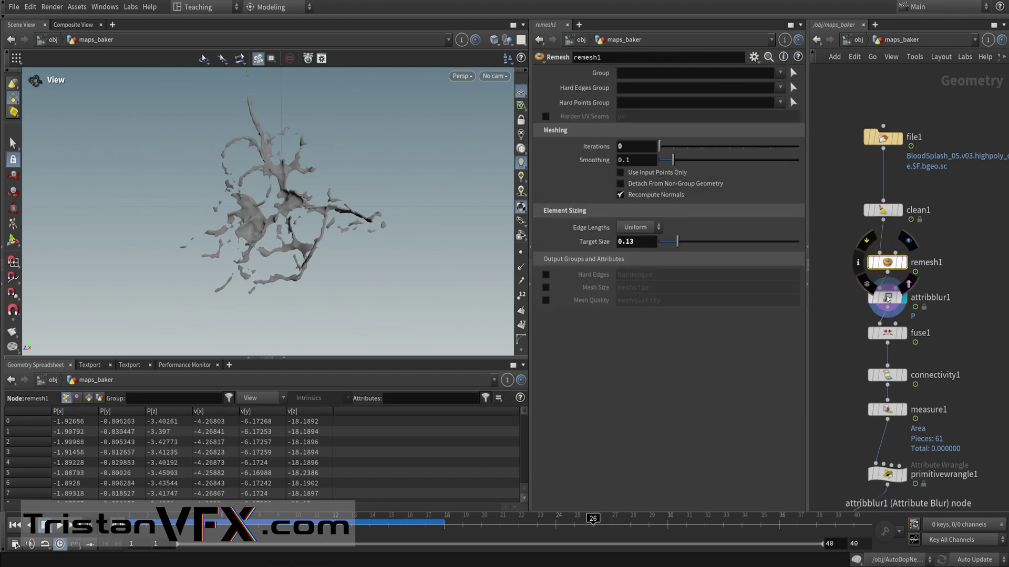
left_click(887, 298)
scroll(505, 231, "up", 5)
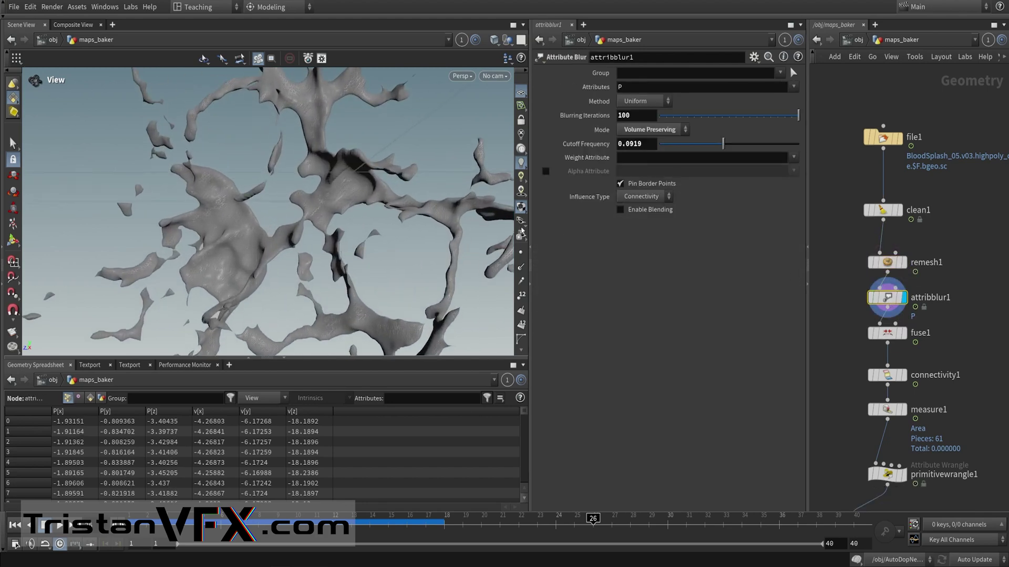
left_click_drag(405, 218, 223, 182)
- Display fuse1, review its snap and fuse settings, and inspect the whole splash mesh
middle_click_drag(894, 340, 892, 304)
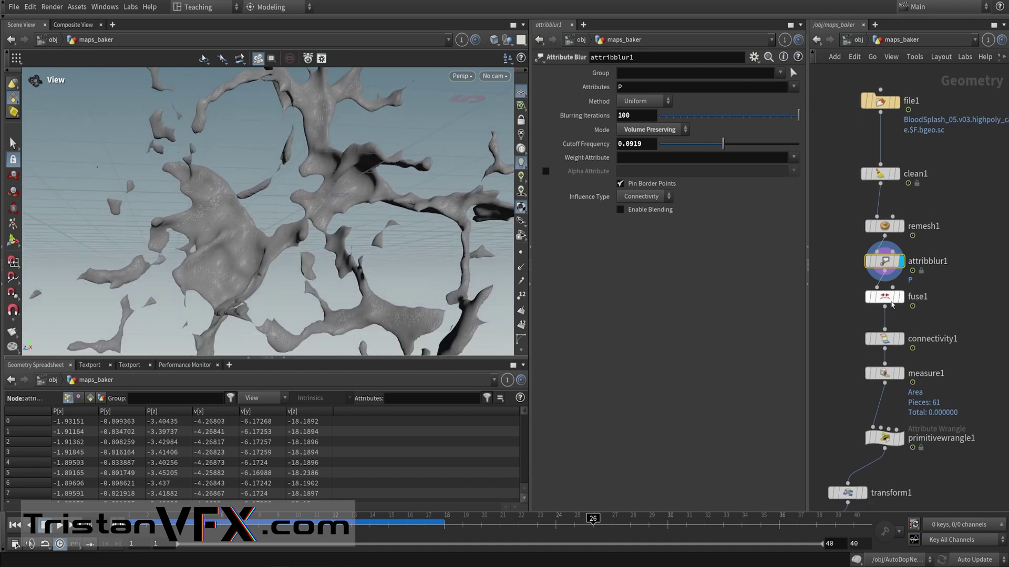
left_click(885, 297)
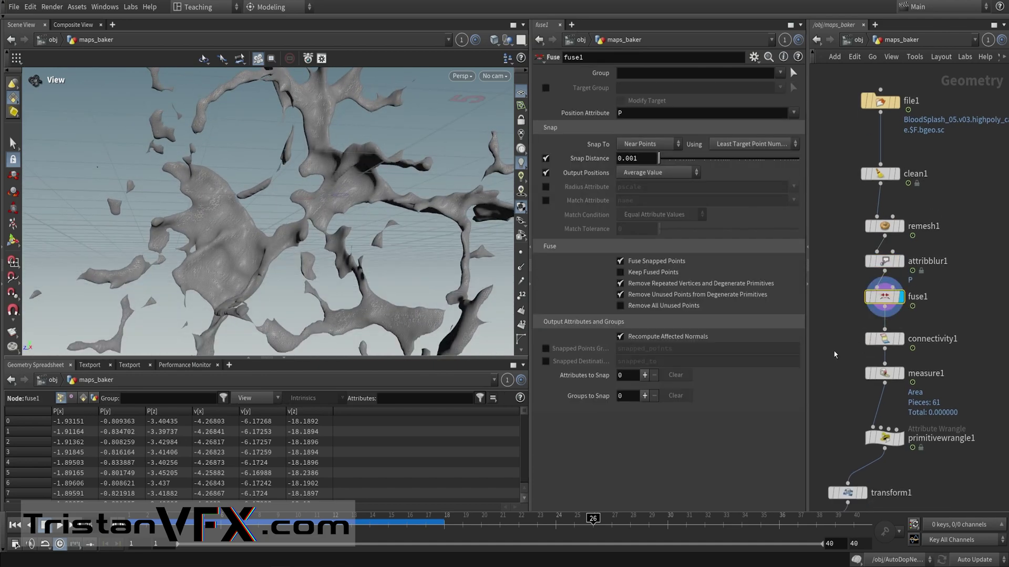
middle_click_drag(835, 355, 838, 323)
right_click_drag(362, 202, 310, 242)
left_click_drag(310, 242, 347, 213)
right_click_drag(347, 213, 305, 238)
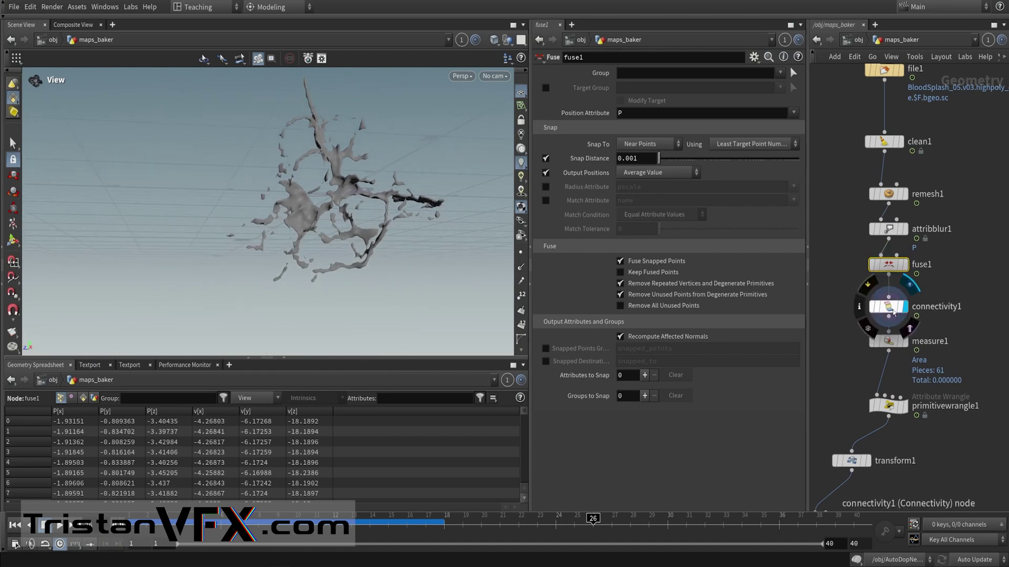
- Display connectivity1 and review its class attribute settings, then move measure1 slightly lower and examine its area settings
left_click(892, 311)
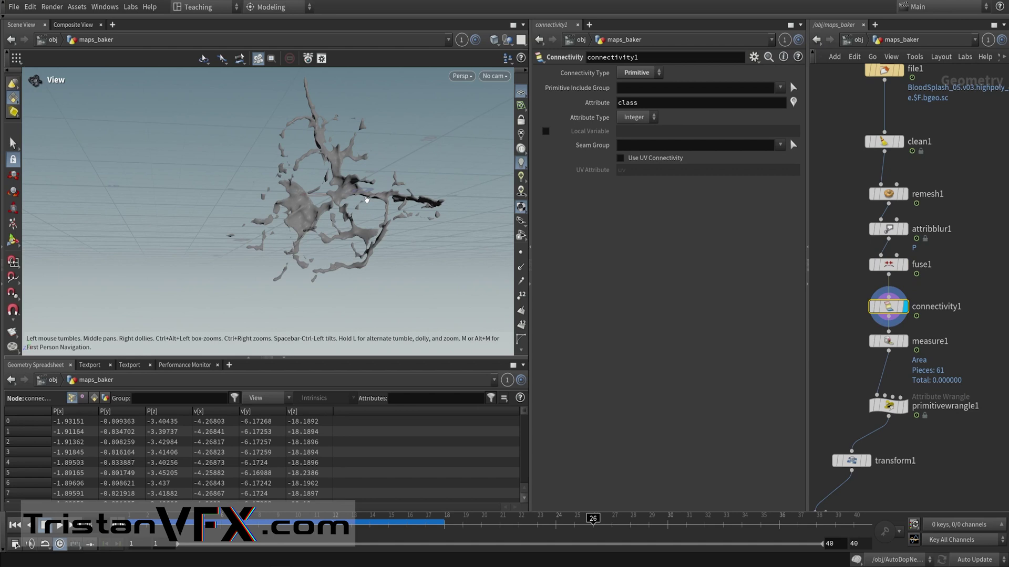
left_click_drag(364, 228, 330, 233)
scroll(330, 234, "up", 2)
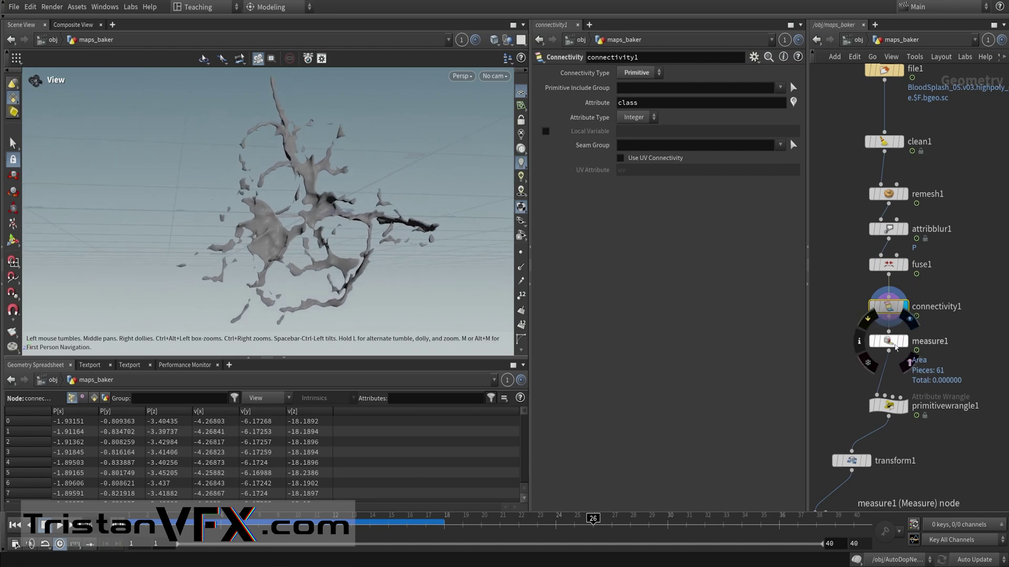
left_click_drag(893, 345, 893, 359)
left_click(893, 359)
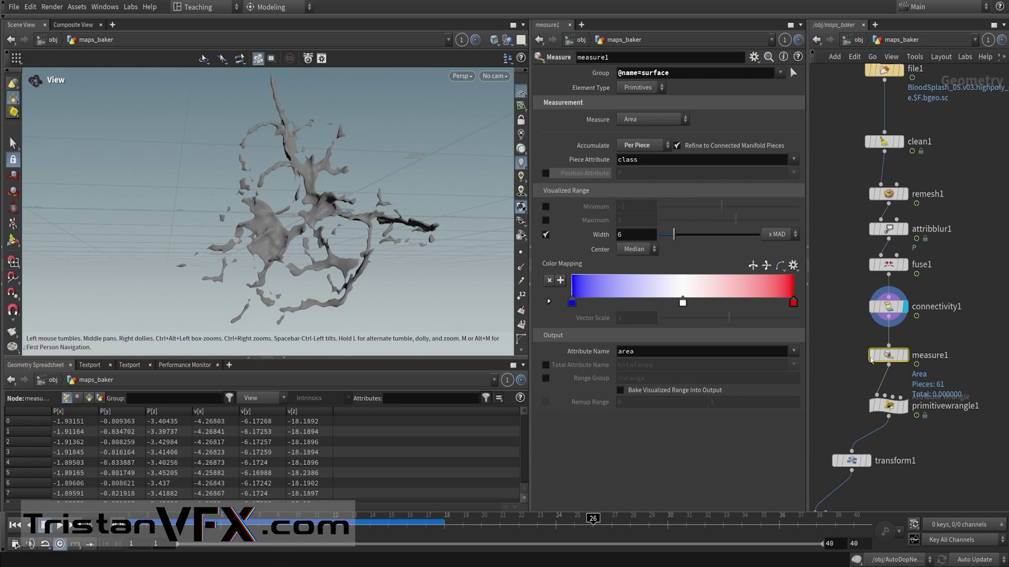
- Display primitivewrangle1 and examine its VEX code for removing small pieces and its Size Threshold
middle_click_drag(842, 398, 942, 278)
left_click(897, 366)
left_click(884, 367)
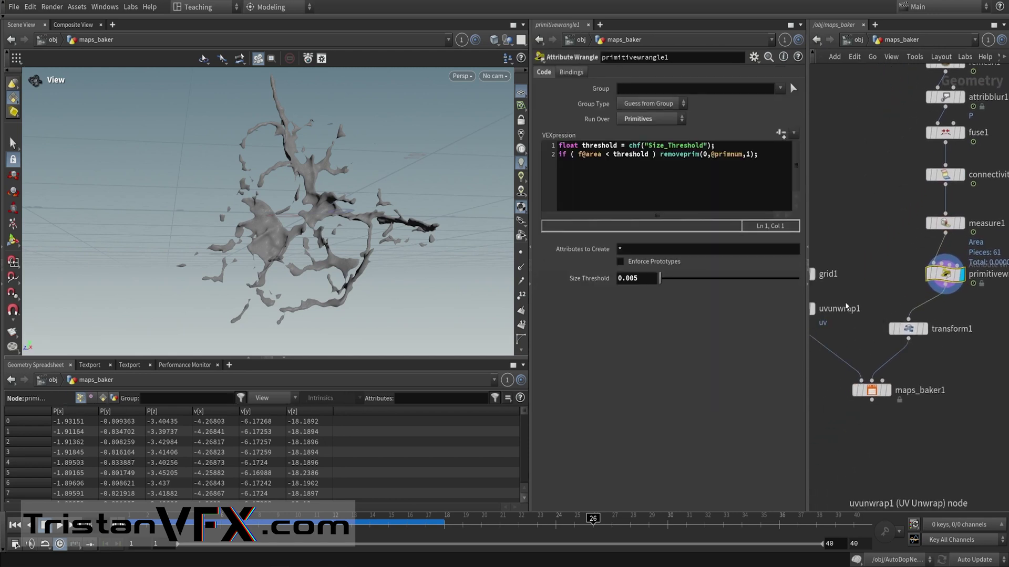
- Display grid1 and review its plane settings, then display uvunwrap1 to check the UV layout on the grid
scroll(858, 296, "down", 4)
middle_click_drag(853, 280, 884, 277)
scroll(882, 277, "up", 4)
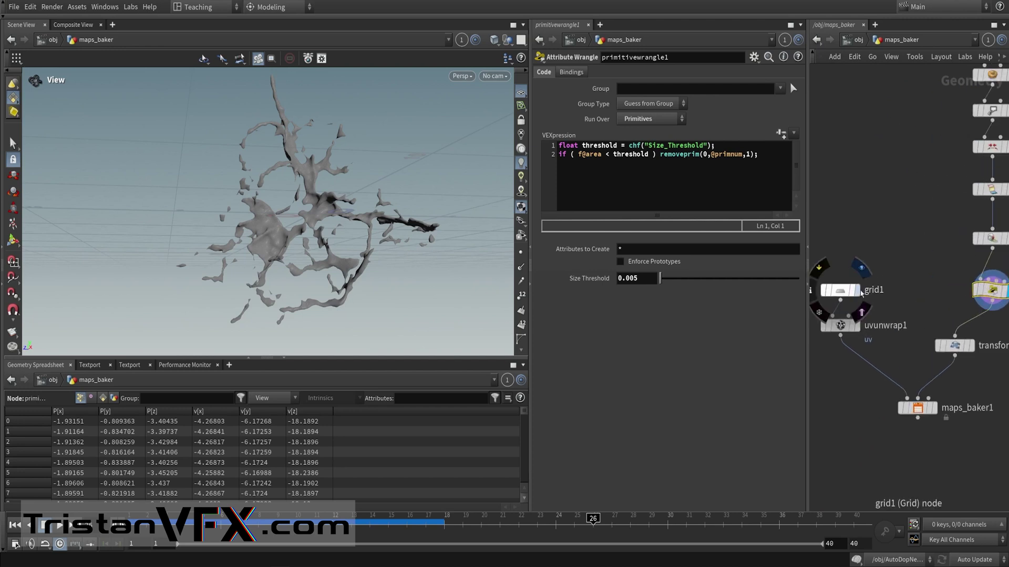
left_click(858, 291)
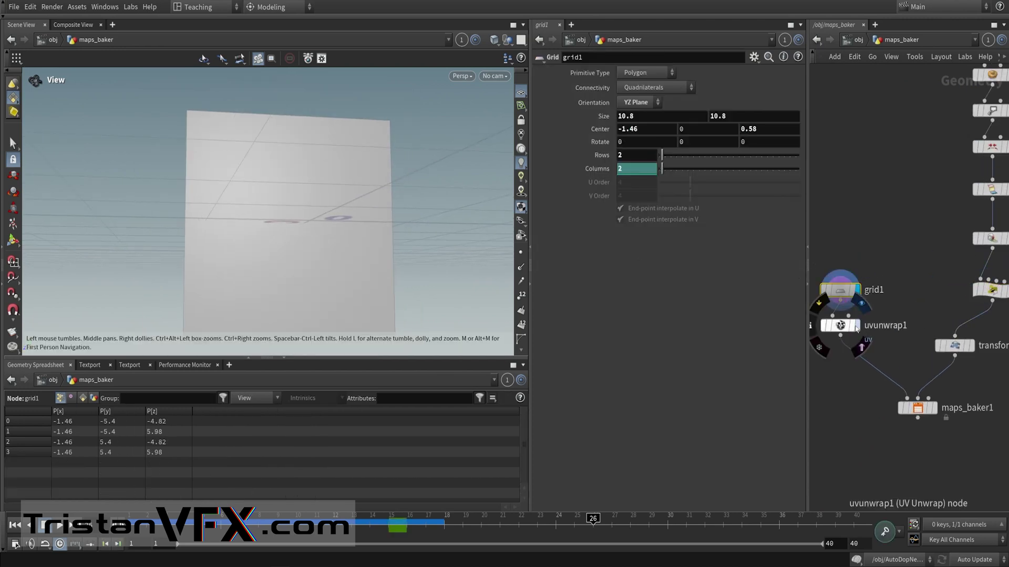
left_click(856, 326)
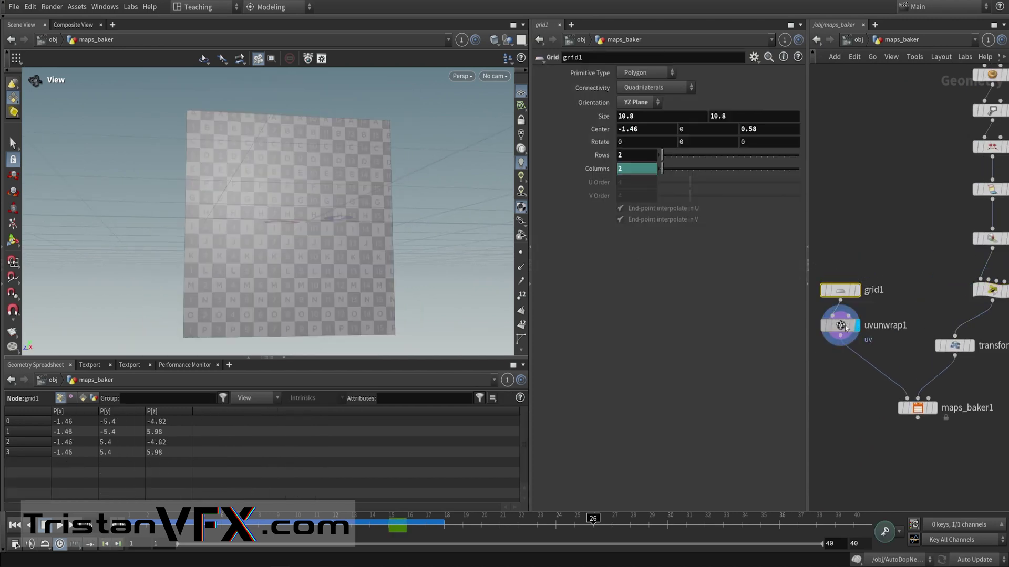
- Display and select maps_baker1, view its tracing planes from the side, and toggle the trace distance Visualize option
left_click(933, 408)
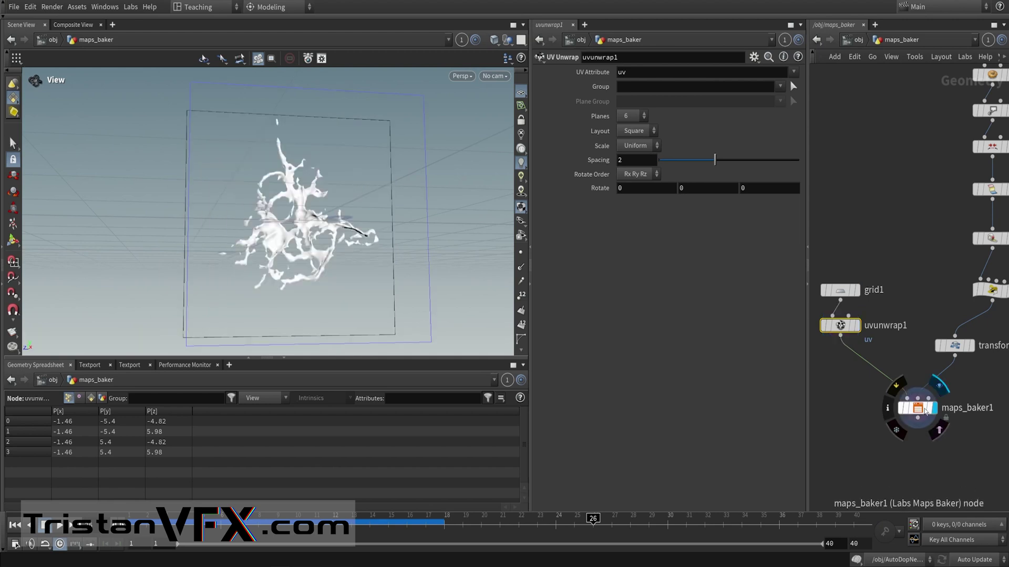
left_click(915, 406)
left_click_drag(323, 249, 393, 261)
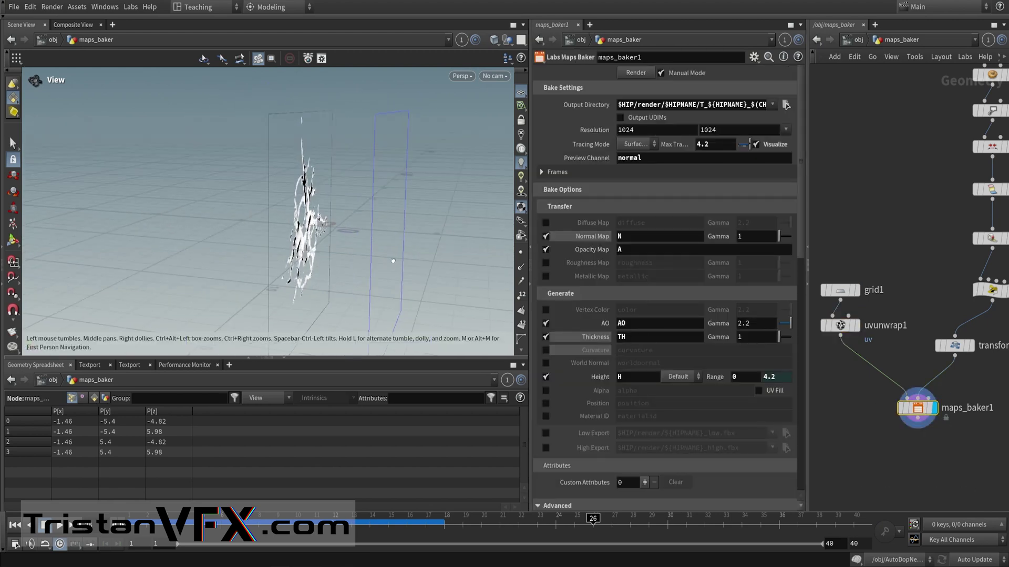
left_click(757, 145)
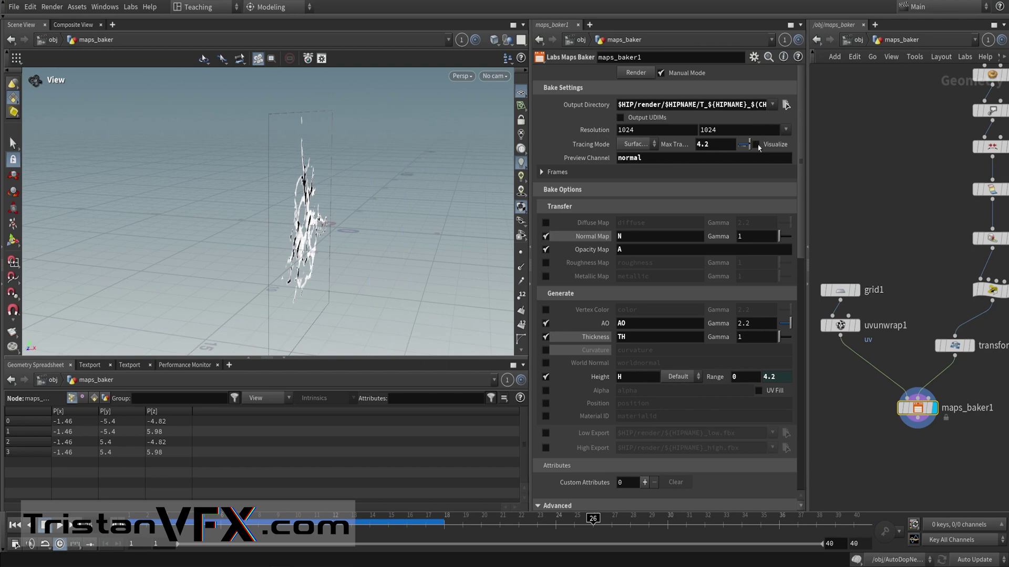
- Select transform1, review its rotation settings, and display its mesh
middle_click_drag(908, 281, 843, 269)
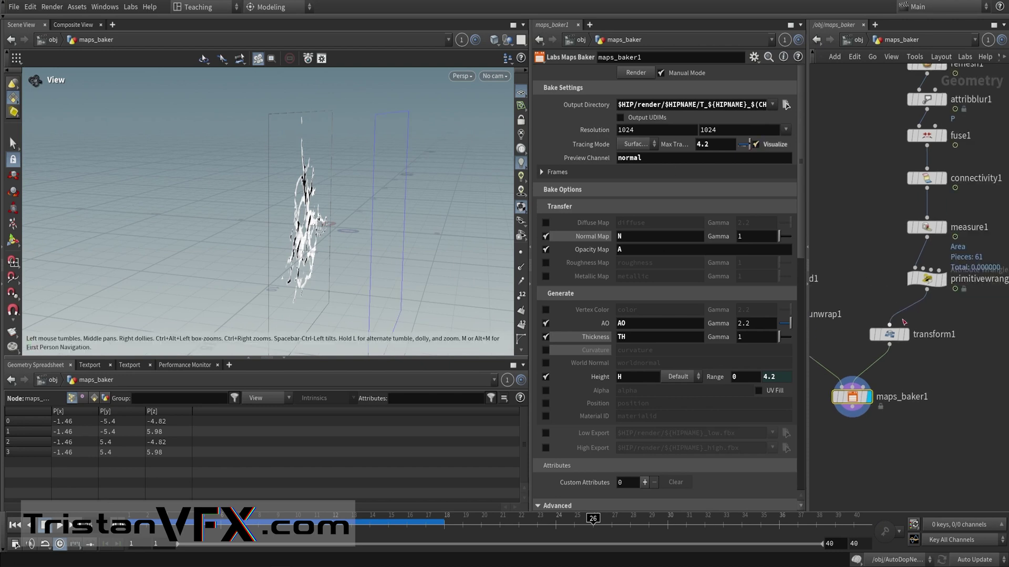
scroll(905, 331, "up", 1)
left_click(897, 337)
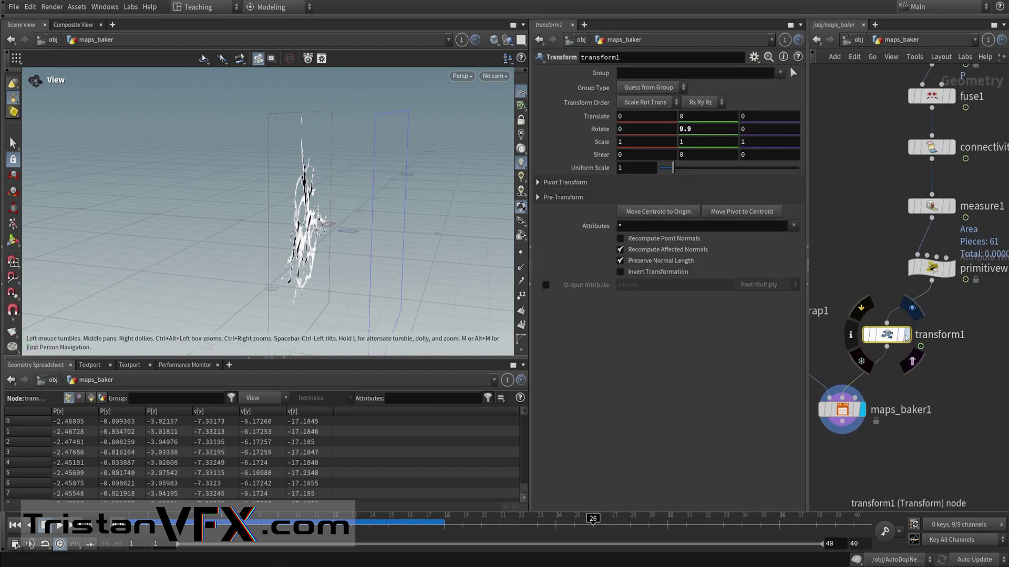
left_click(911, 309)
scroll(877, 264, "down", 1)
middle_click_drag(877, 263, 937, 263)
scroll(938, 355, "up", 2)
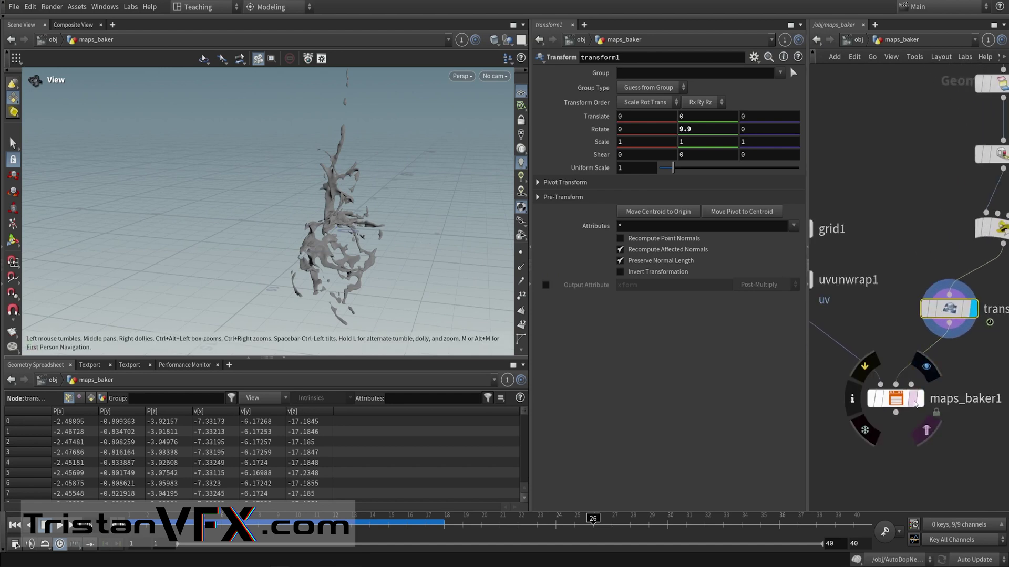
- Turn on transform1's template flag and display maps_baker1 to compare the source mesh with the baker's output
left_click(912, 402)
left_click(966, 314)
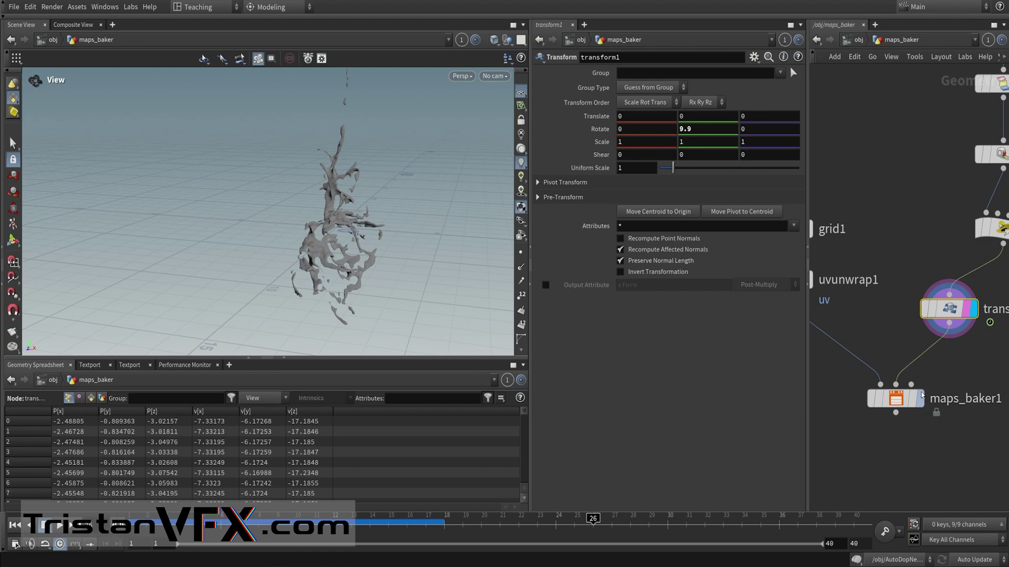
left_click(919, 398)
left_click_drag(294, 226, 239, 225, "alt")
left_click_drag(855, 447, 937, 376)
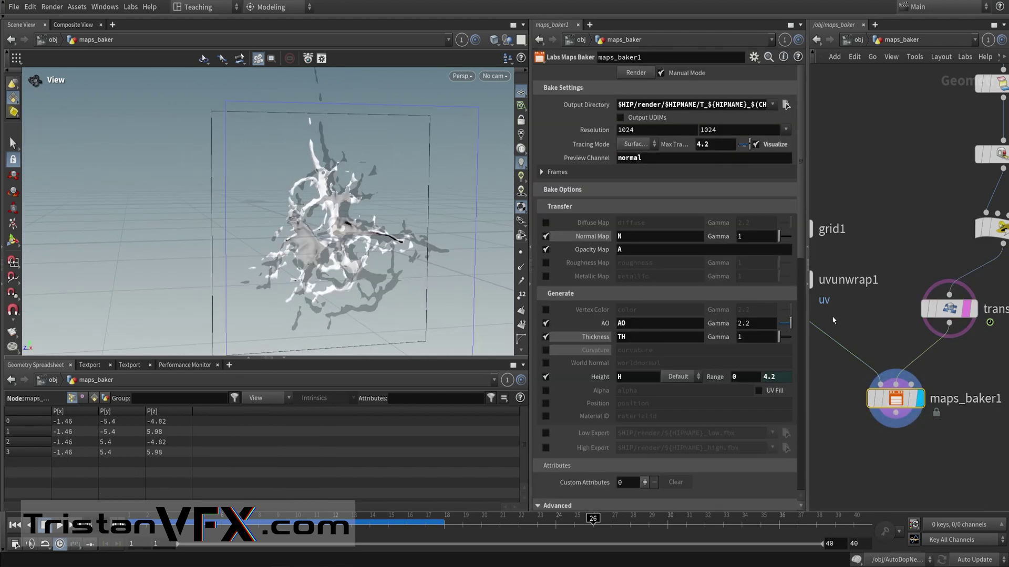
- Widen the parameter pane and examine maps_baker1's bake settings and full Output Directory path
left_click_drag(806, 160, 821, 393)
scroll(793, 144, "up", 15)
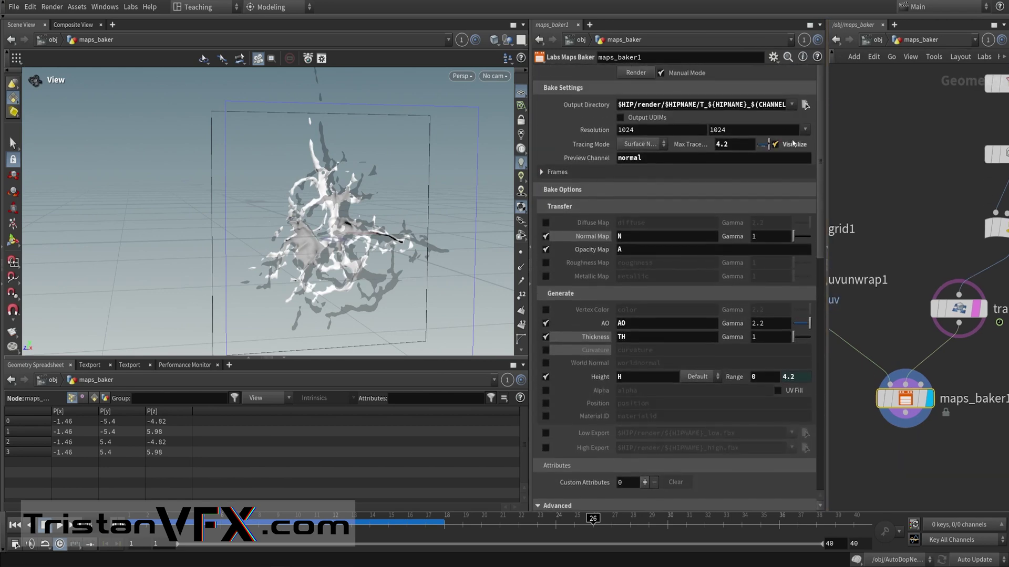
left_click_drag(634, 104, 921, 99)
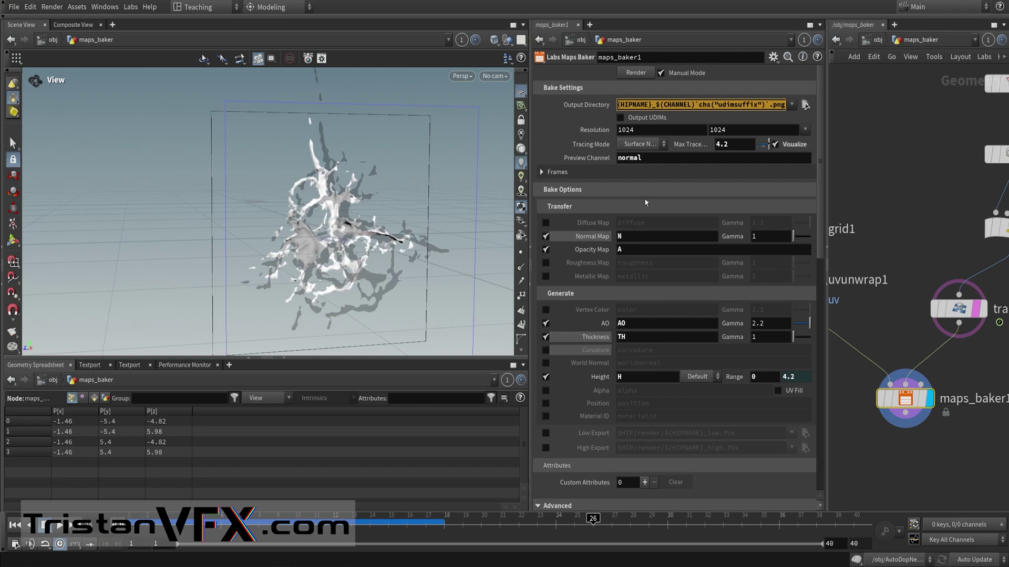
left_click(892, 170)
scroll(892, 169, "down", 1)
middle_click_drag(893, 169, 917, 187)
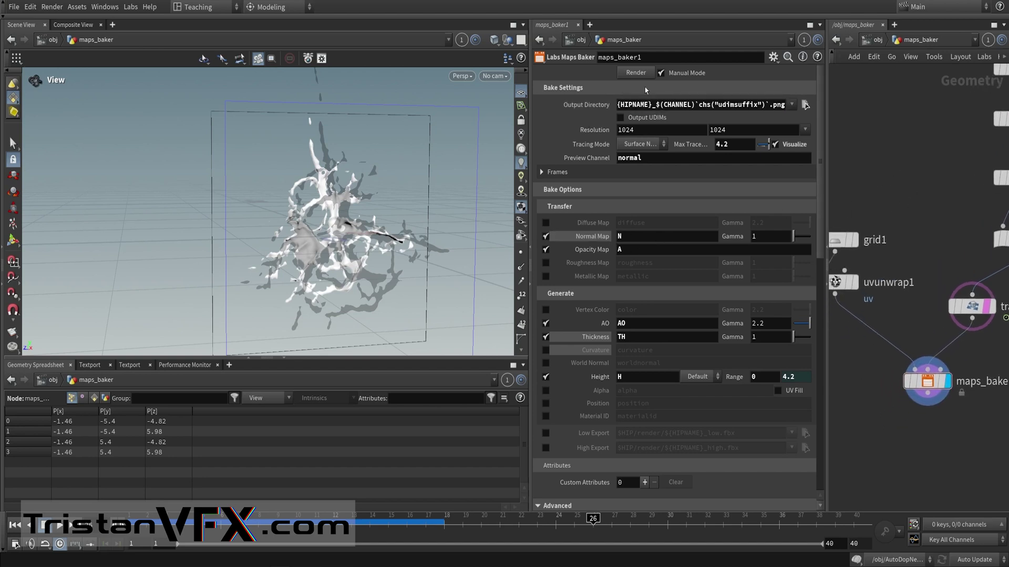
- Expand maps_baker1's Frames settings and check the frame options, keeping Current Frame selected
left_click(543, 177)
left_click(647, 190)
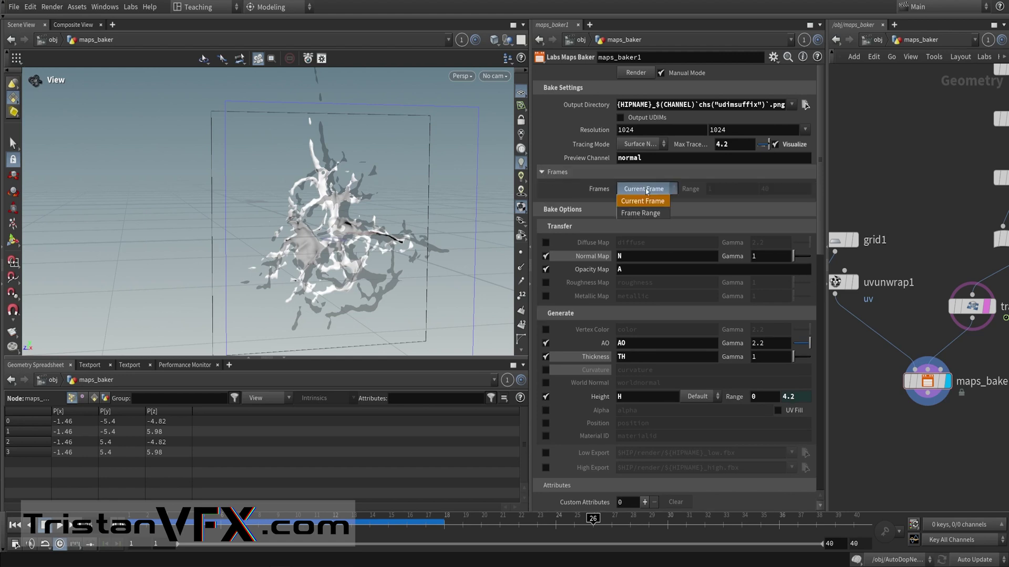
left_click(646, 191)
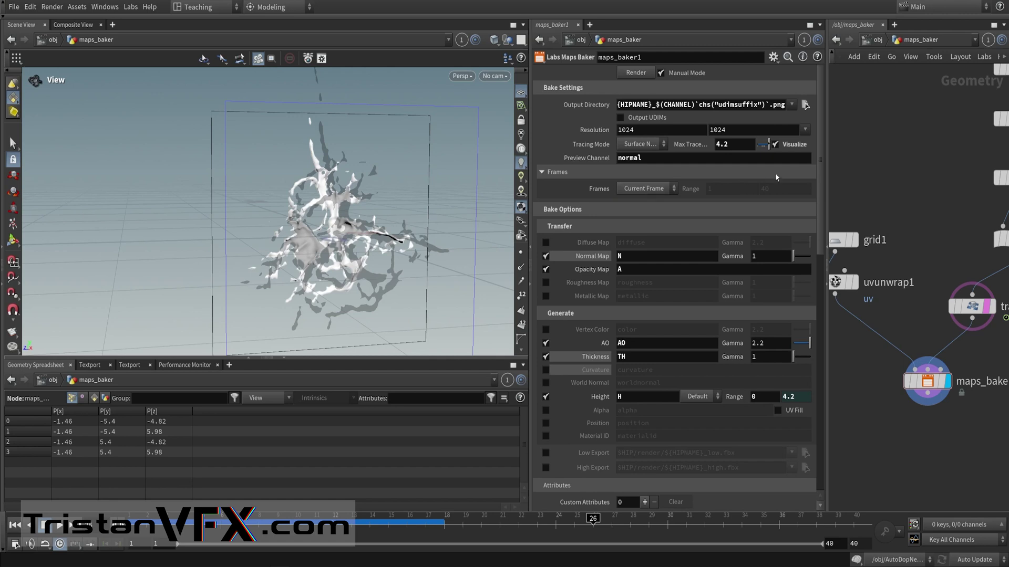
scroll(920, 207, "down", 2)
middle_click_drag(932, 182, 926, 206)
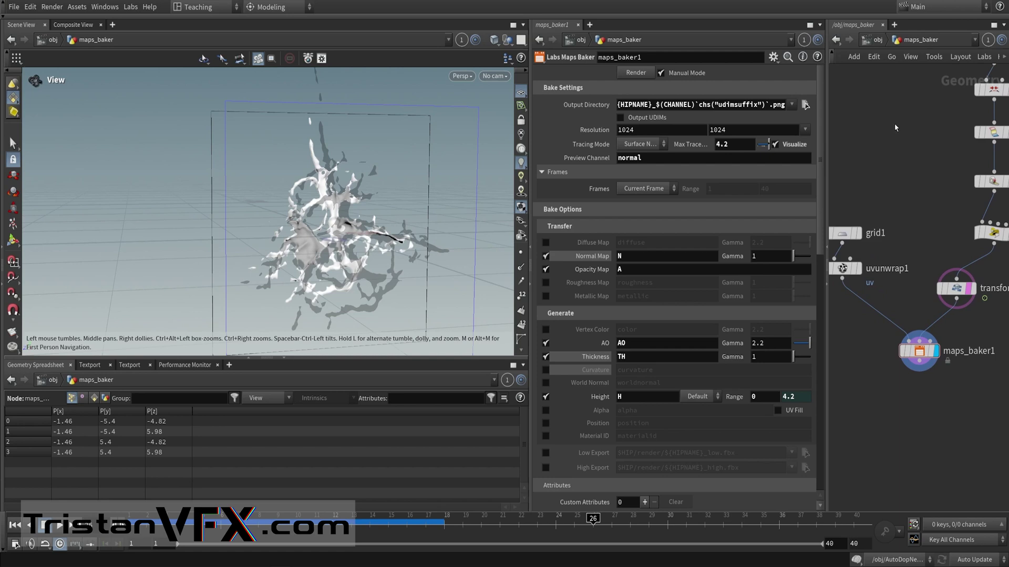
- Switch the network editor to the img context, widen its pane, and open compose_images
left_click(876, 40)
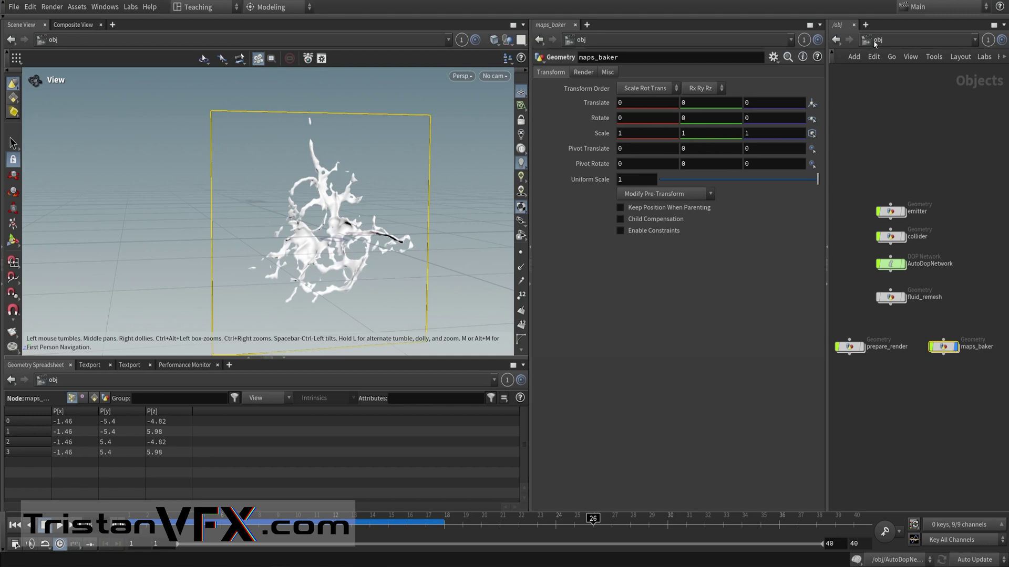
left_click(876, 39)
left_click(892, 72)
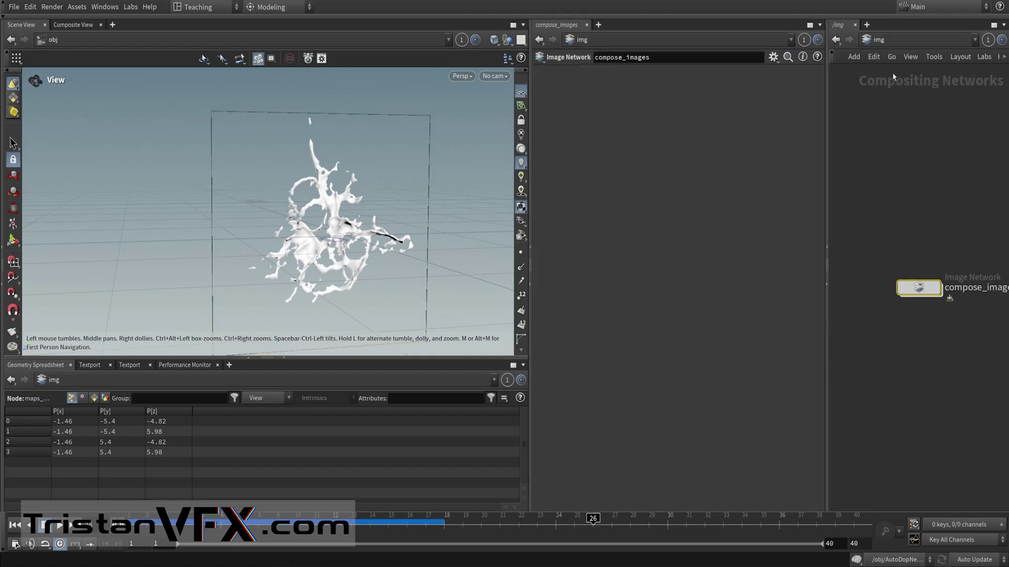
left_click_drag(777, 168, 887, 380)
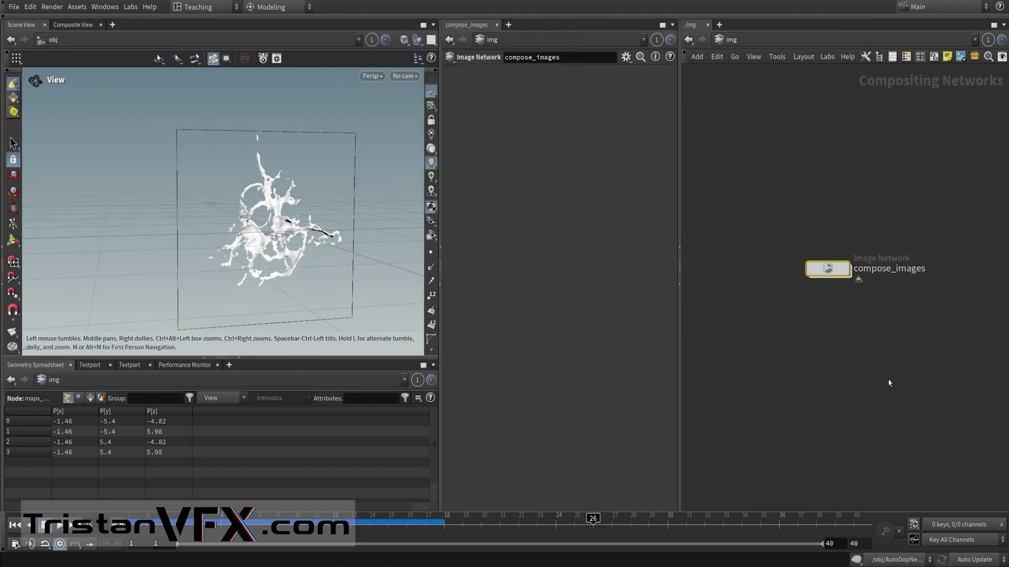
key("Return")
scroll(868, 358, "down", 5)
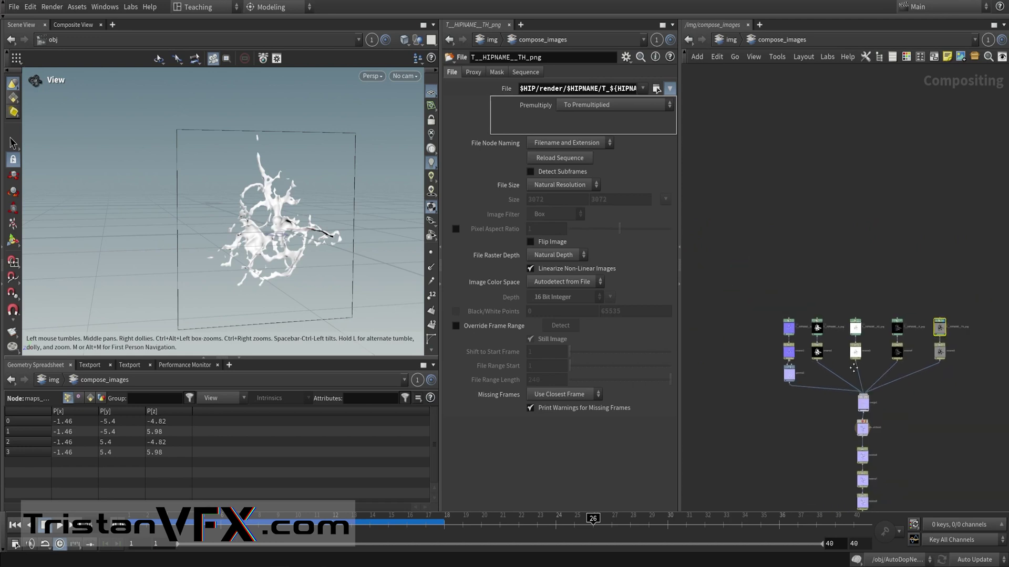
- Select the five baked texture file nodes at the start of compose_images and inspect them up close
left_click_drag(742, 275, 1004, 326)
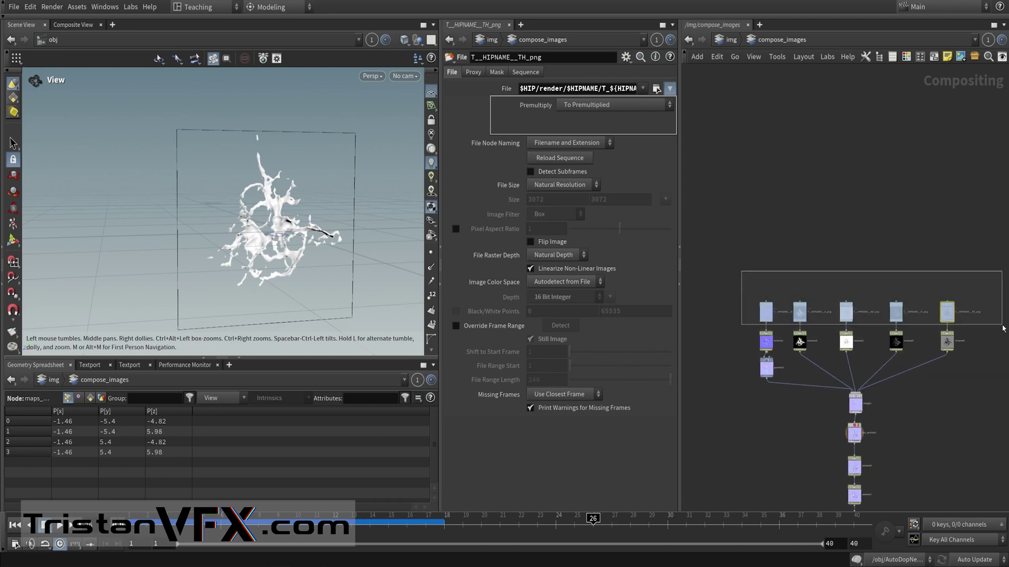
scroll(775, 335, "up", 4)
middle_click_drag(734, 319, 845, 319)
scroll(845, 318, "up", 2)
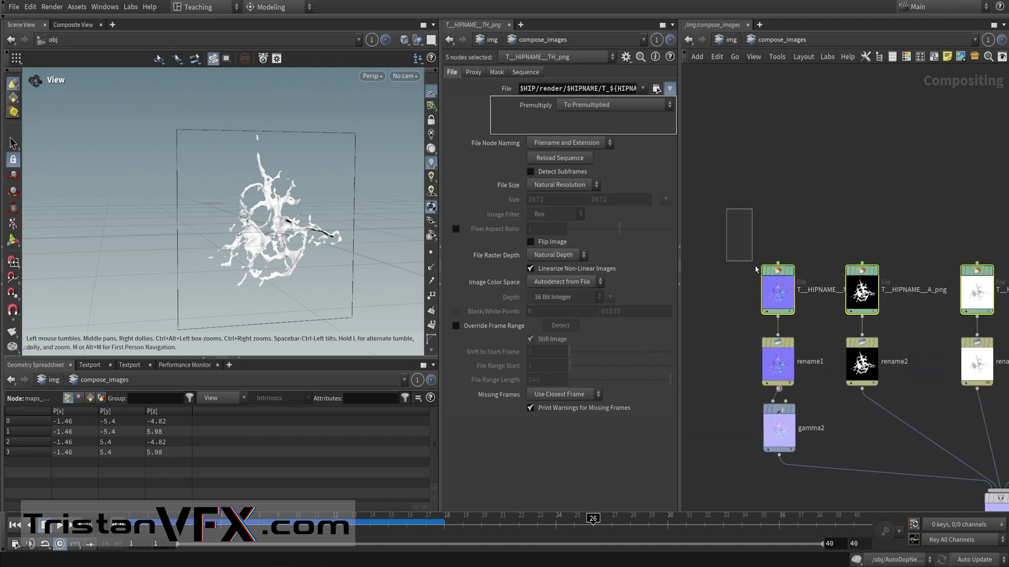
- Select the normal map file node, check its full file path, and display its image in the Composite View
left_click_drag(756, 270, 772, 294)
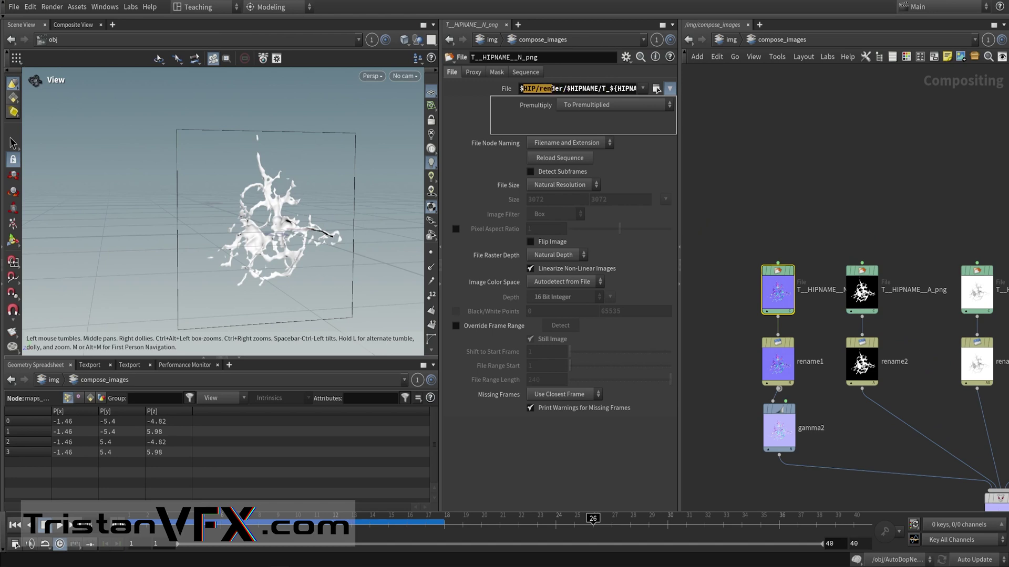
left_click_drag(566, 89, 677, 88)
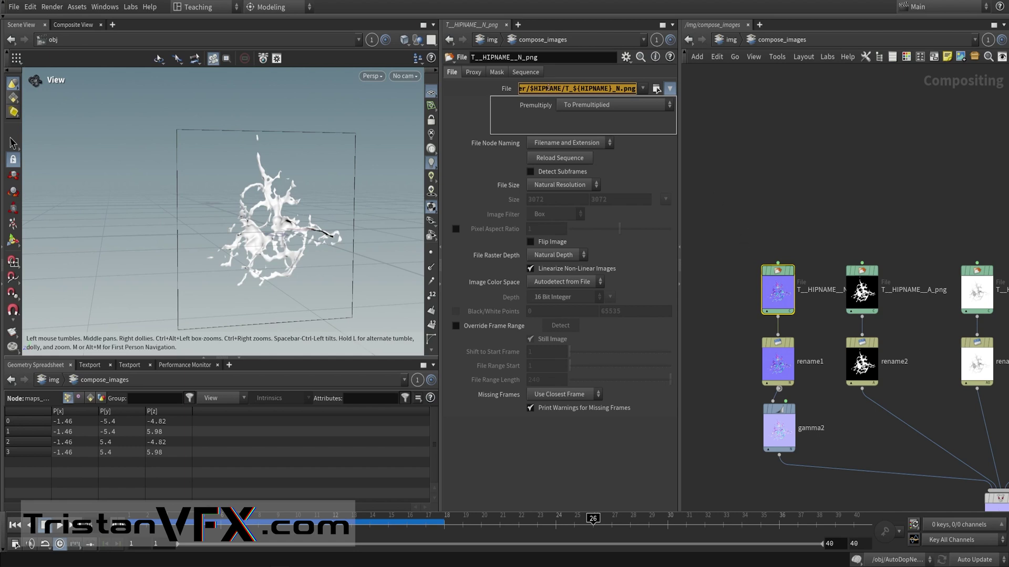
left_click(69, 26)
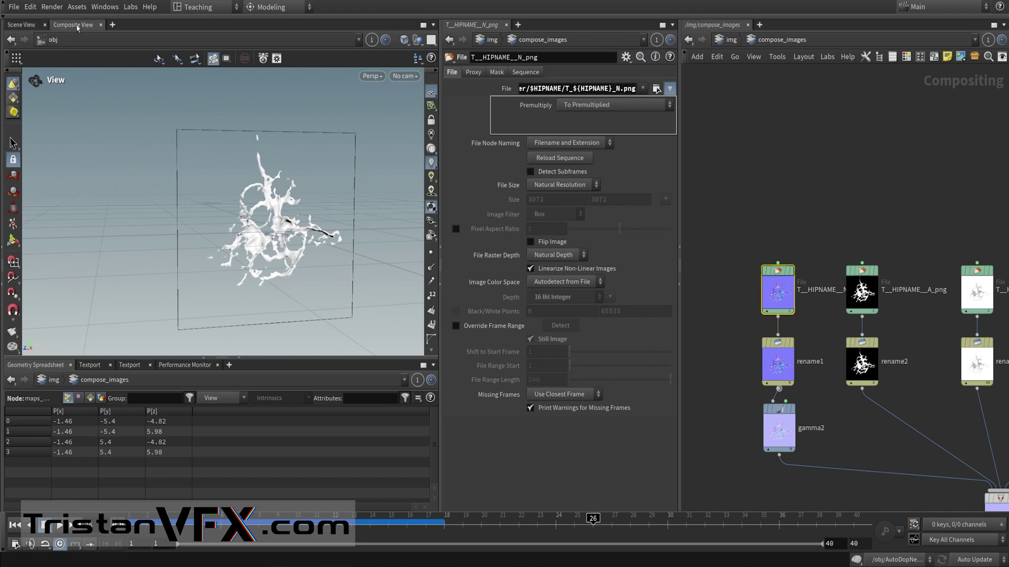
mouse_move(782, 279)
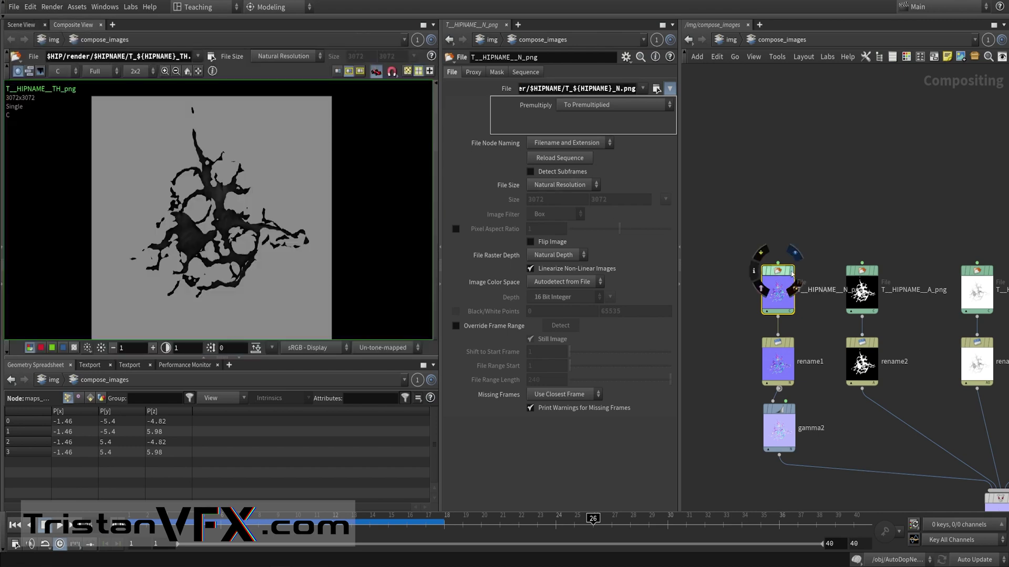
left_click(793, 254)
middle_click_drag(809, 233, 680, 207)
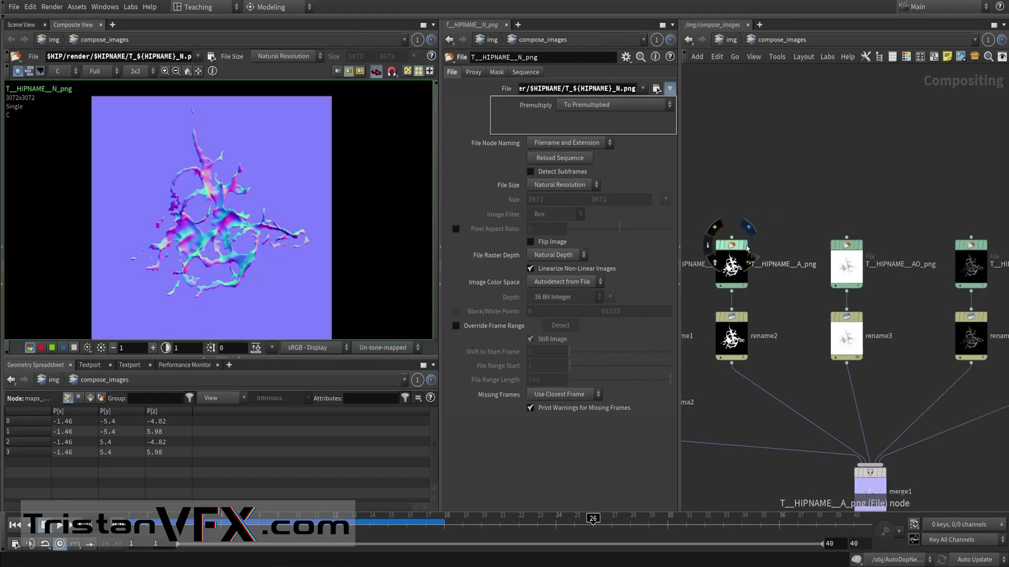
- Display the A, AO, H and TH texture file nodes in turn to compare their baked images
left_click(751, 245)
middle_click_drag(781, 216, 680, 218)
left_click(754, 261)
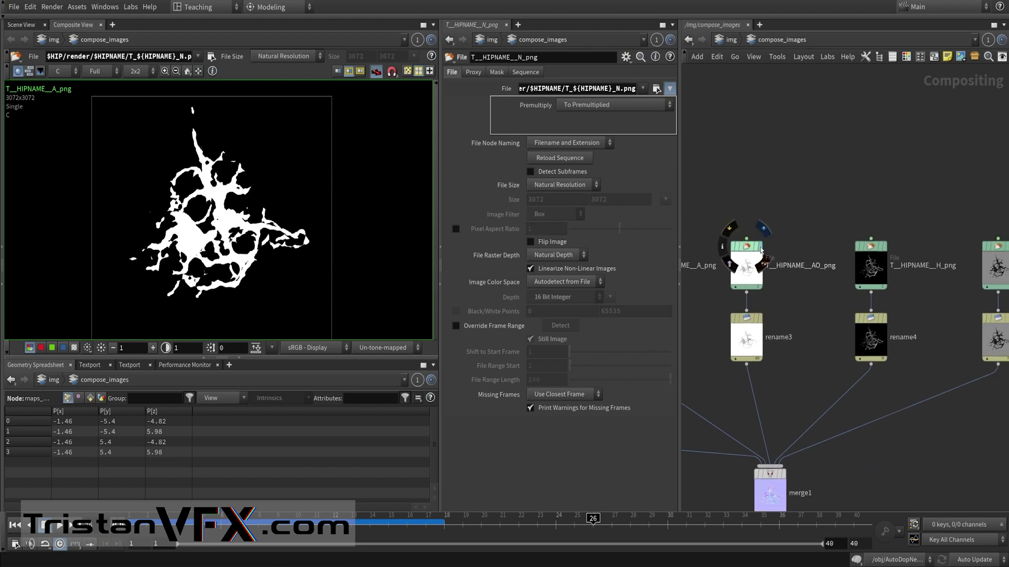
left_click(774, 267)
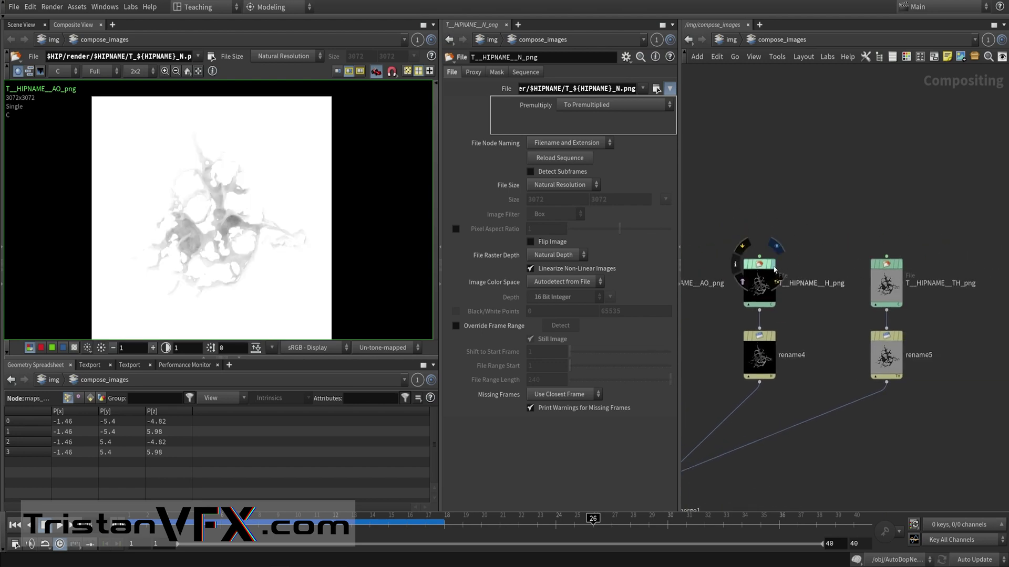
left_click(900, 266)
scroll(867, 199, "down", 3)
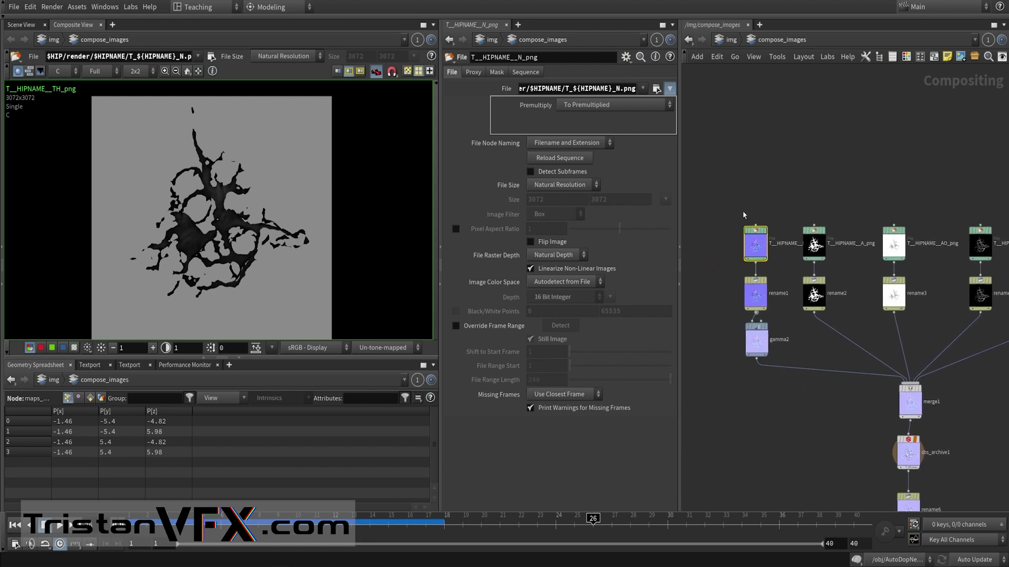
- Examine the plane renaming settings of rename1 through rename5, one node at a time
scroll(742, 208, "up", 2)
left_click_drag(723, 183, 851, 277)
scroll(804, 210, "down", 3)
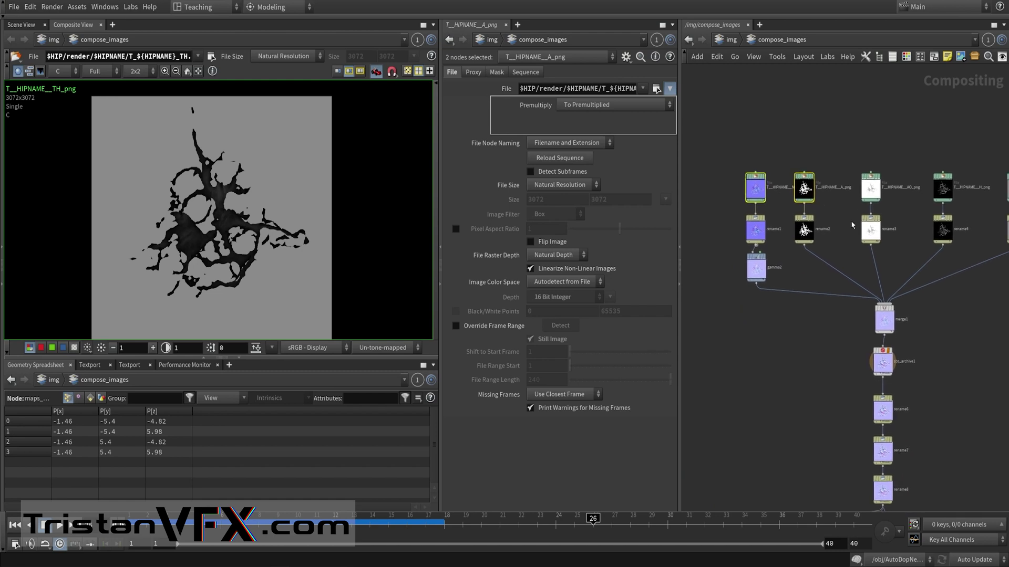
scroll(818, 227, "up", 3)
left_click(723, 234)
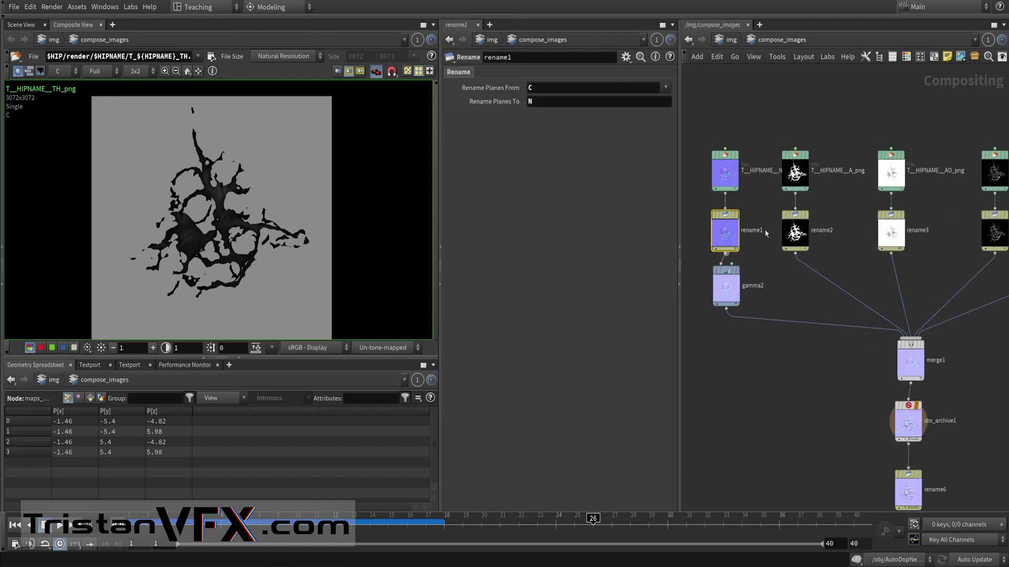
left_click(795, 234)
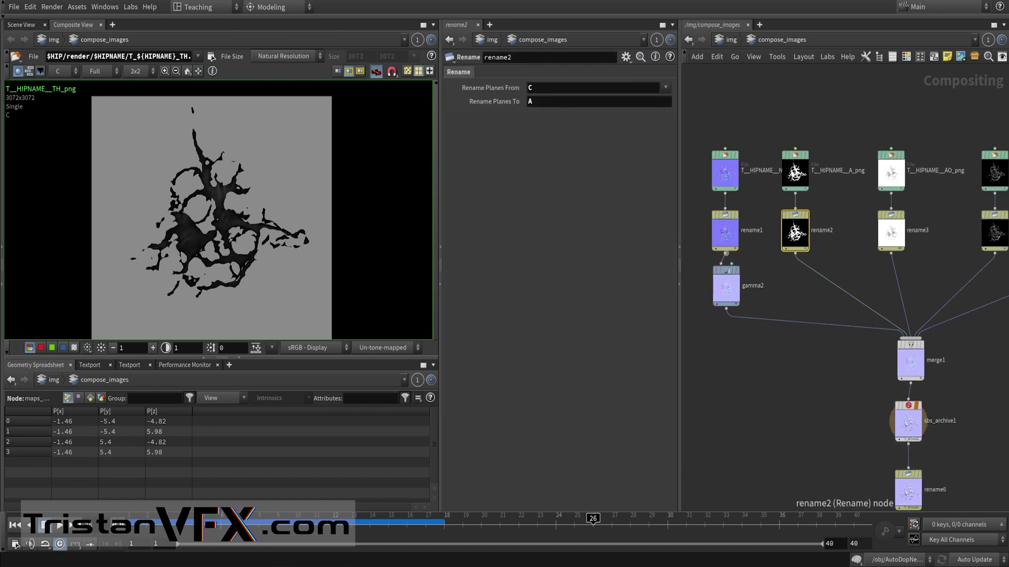
middle_click_drag(845, 265, 798, 276)
left_click(845, 247)
middle_click_drag(845, 247, 762, 257)
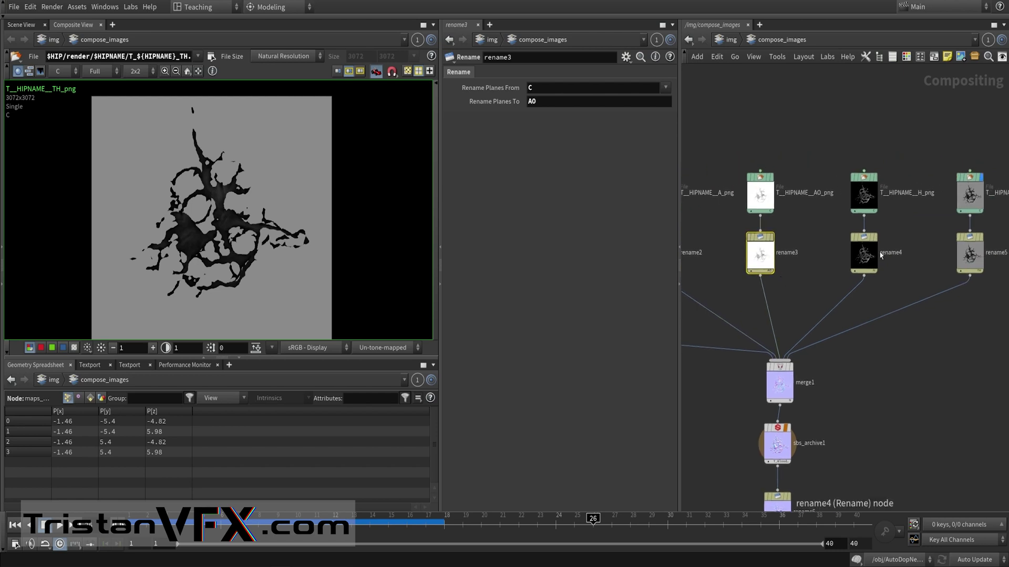
left_click(863, 252)
left_click(970, 254)
- Display gamma2 and check its gamma setting, then display merge1 and check its input operators
scroll(917, 302, "down", 3)
middle_click_drag(827, 323, 875, 272)
scroll(872, 271, "up", 3)
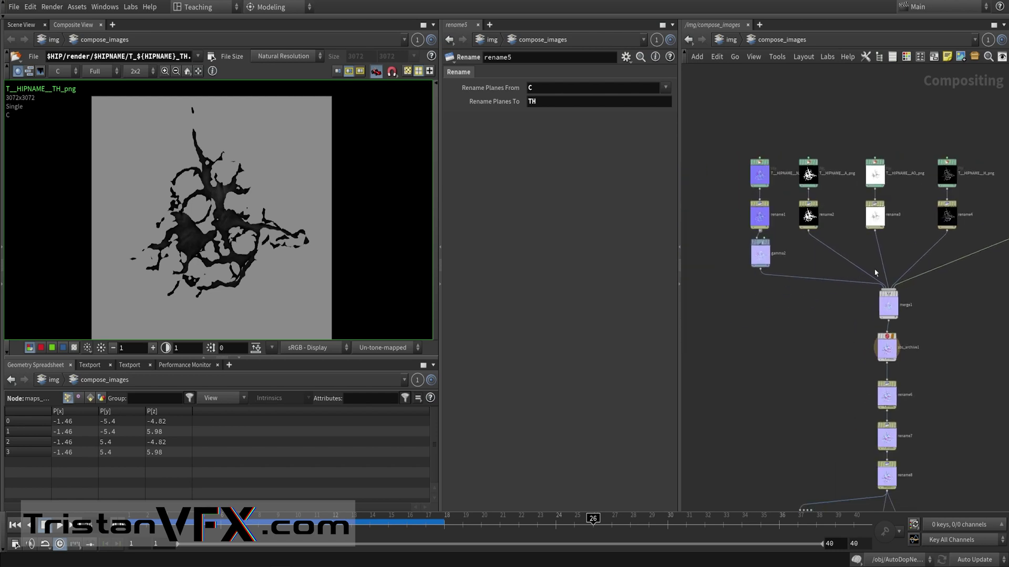
left_click(730, 239)
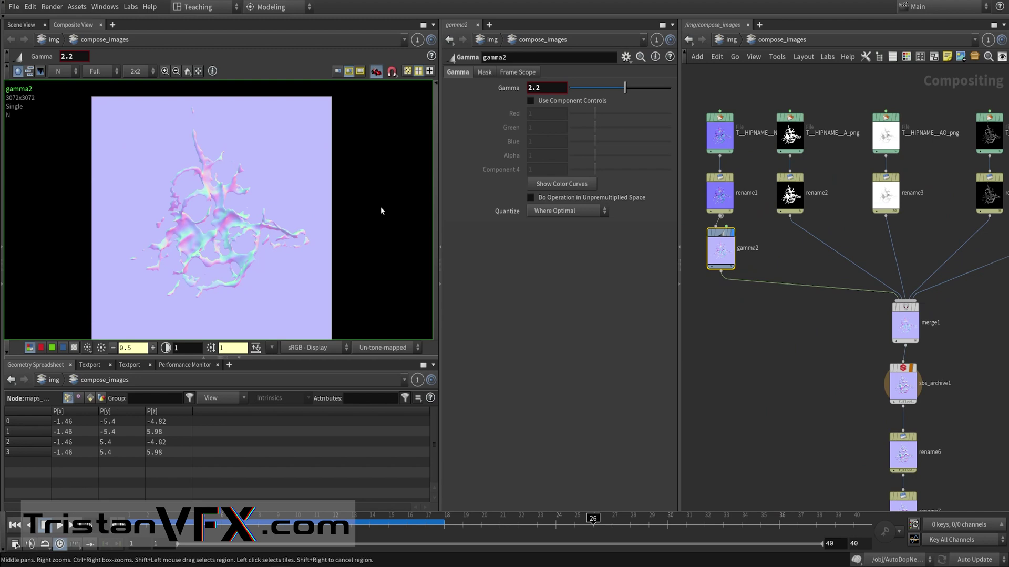
scroll(798, 315, "up", 5)
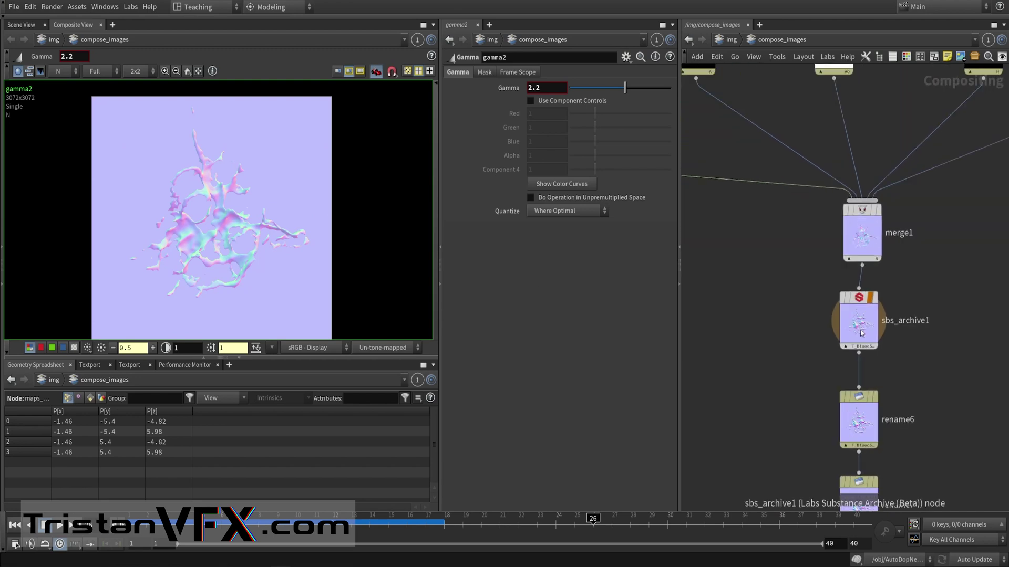
left_click(862, 226)
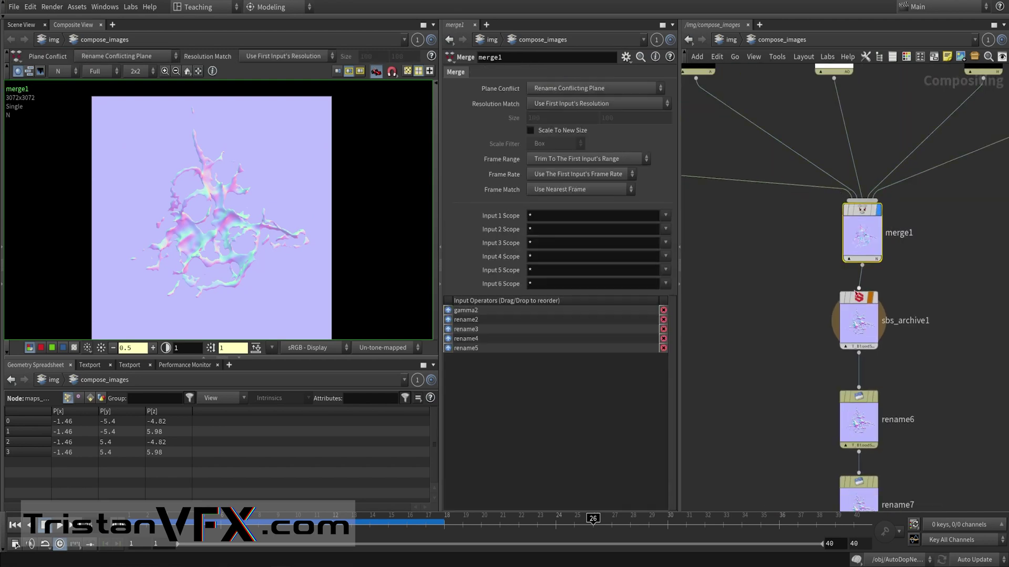
- Select sbs_archive1 and examine its substance inputs and the full file path of its AC3_Blood.sbsar archive
middle_click_drag(814, 331, 782, 296)
left_click(827, 287)
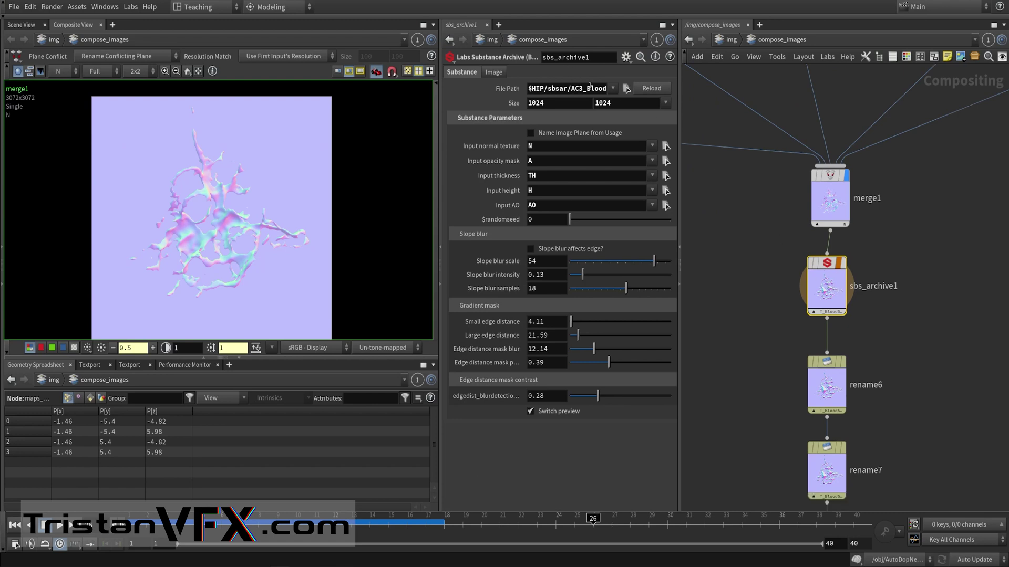
middle_click_drag(745, 211, 920, 293)
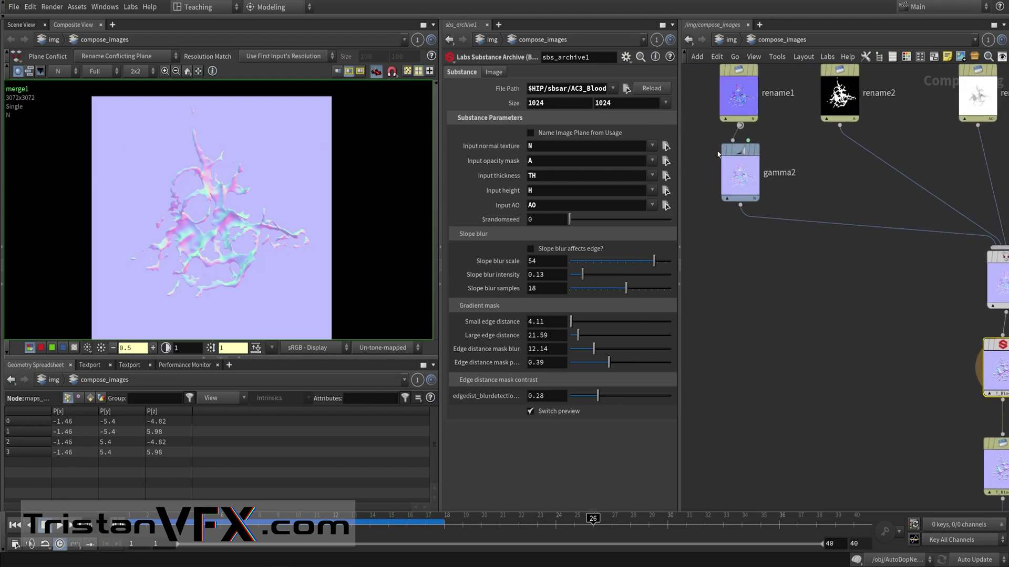
middle_click_drag(857, 325, 744, 260)
scroll(744, 259, "down", 1)
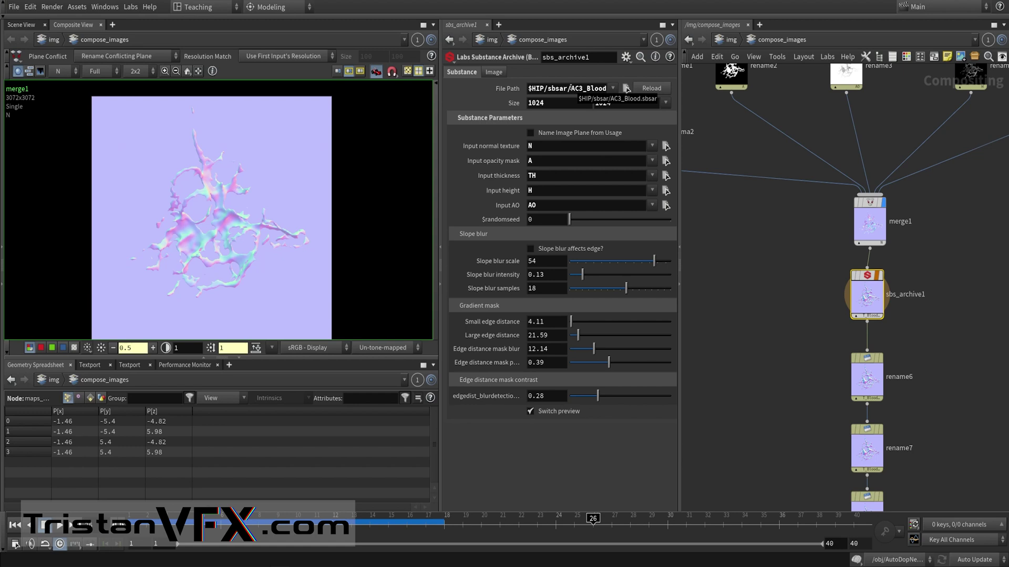
left_click_drag(527, 88, 624, 88)
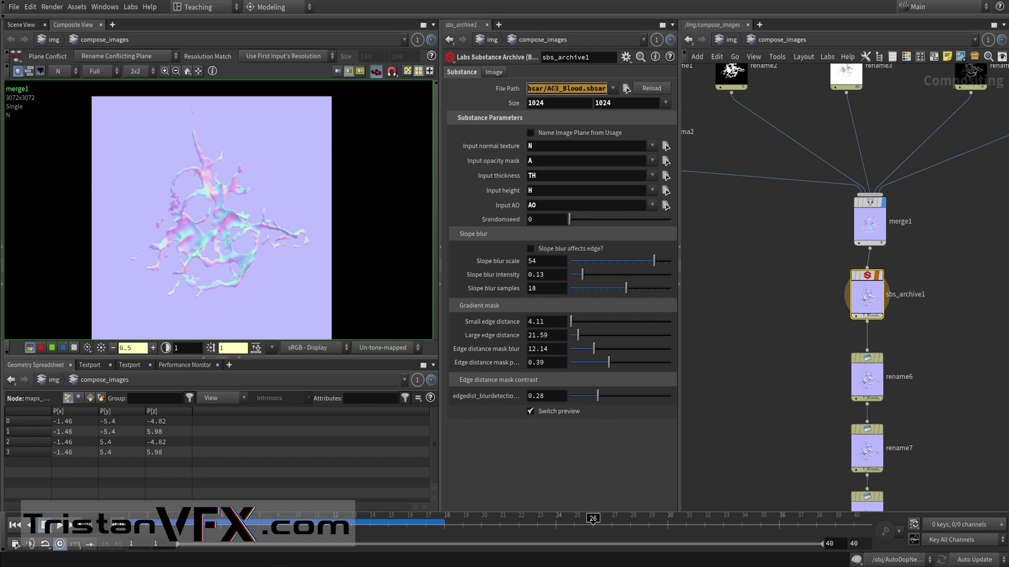
left_click(554, 89)
left_click_drag(546, 88, 607, 87)
mouse_move(764, 248)
middle_mouse_down()
mouse_move(765, 281)
mouse_move(767, 239)
middle_mouse_up()
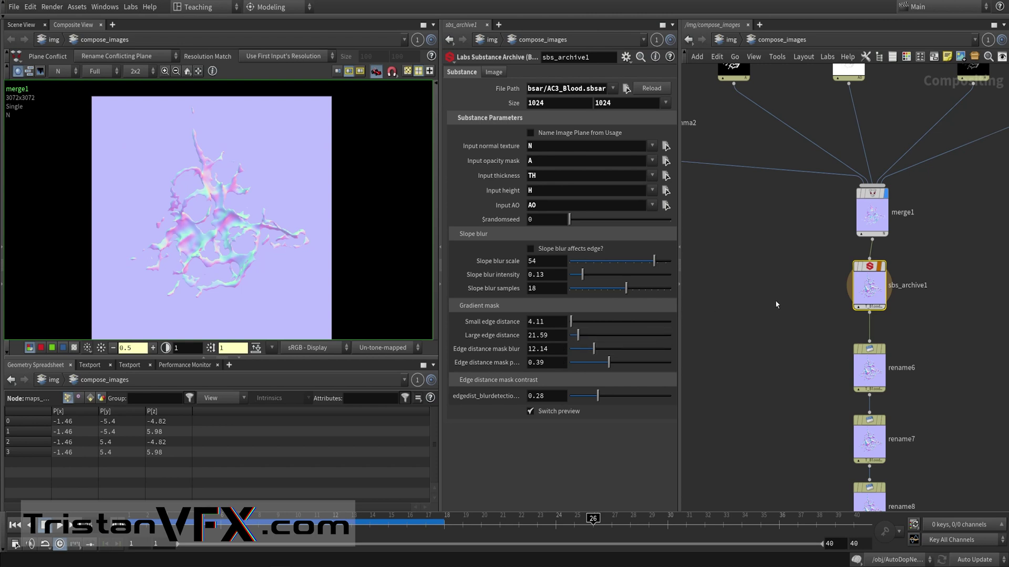
- Follow the network below sbs_archive1 and inspect rename6's plane renaming settings
scroll(771, 302, "down", 2)
middle_click_drag(767, 318, 764, 258)
scroll(764, 258, "up", 1)
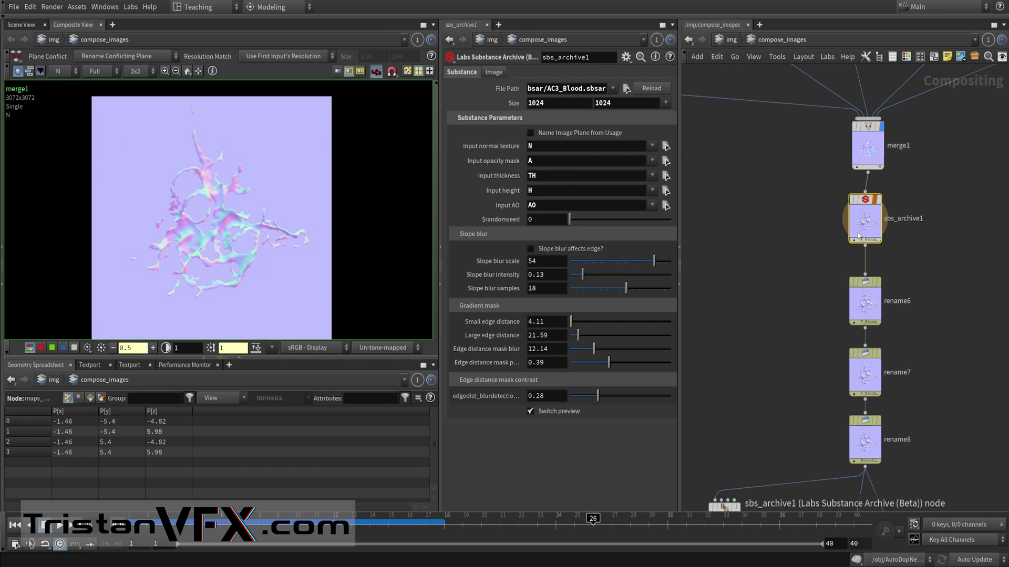
scroll(774, 317, "down", 1)
middle_click_drag(774, 317, 759, 231)
scroll(791, 236, "up", 3)
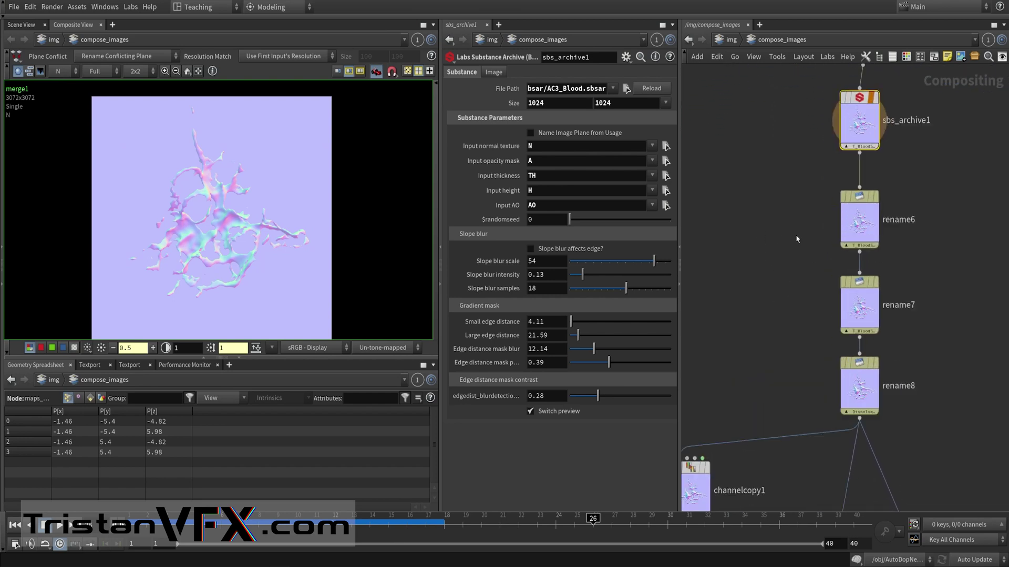
left_click(885, 201)
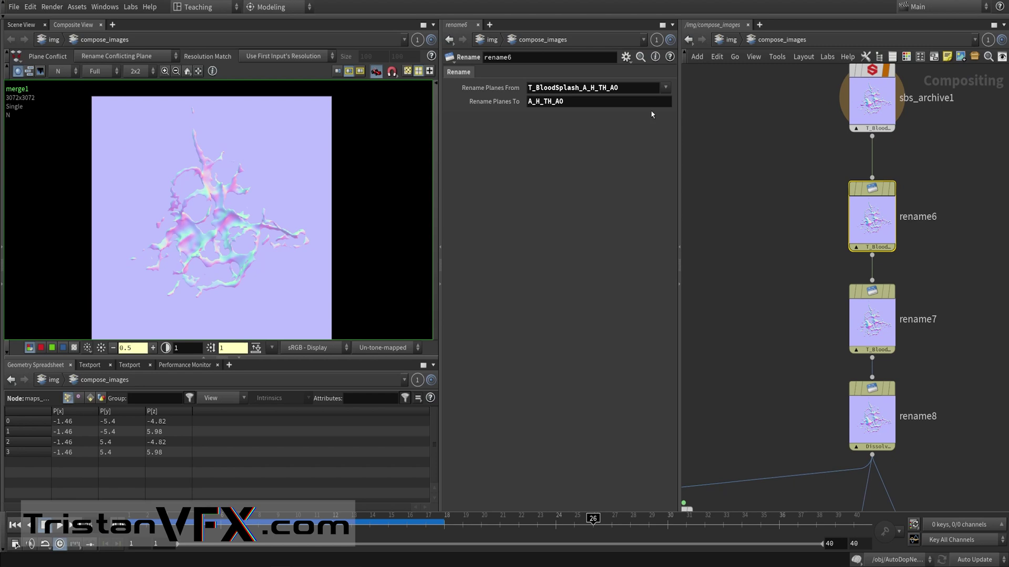
- Reselect sbs_archive1 and display its T_BloodSplash_Dissolve_N output up close in the Composite View
middle_click_drag(766, 159, 739, 226)
left_click(831, 173)
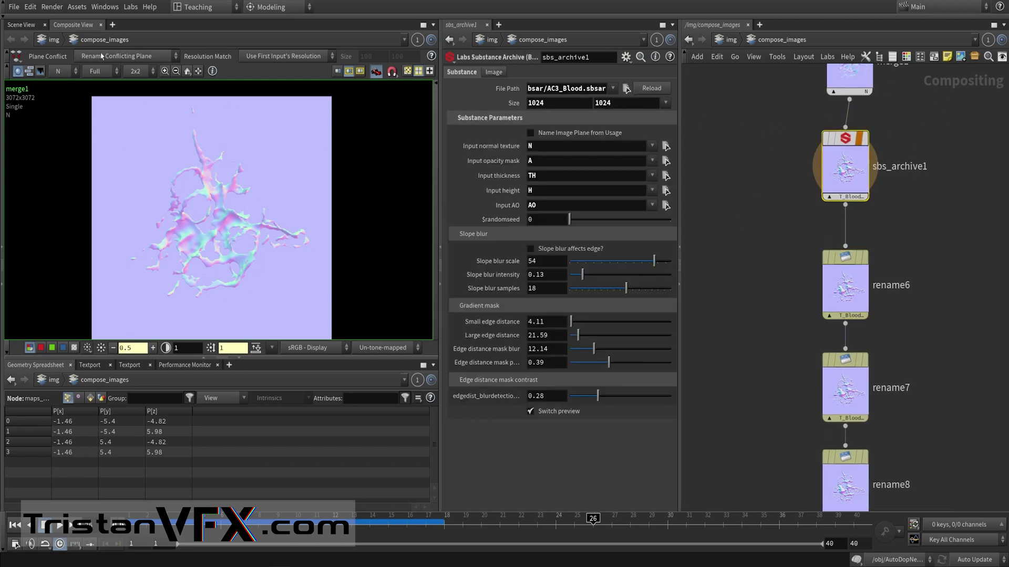
left_click(862, 138)
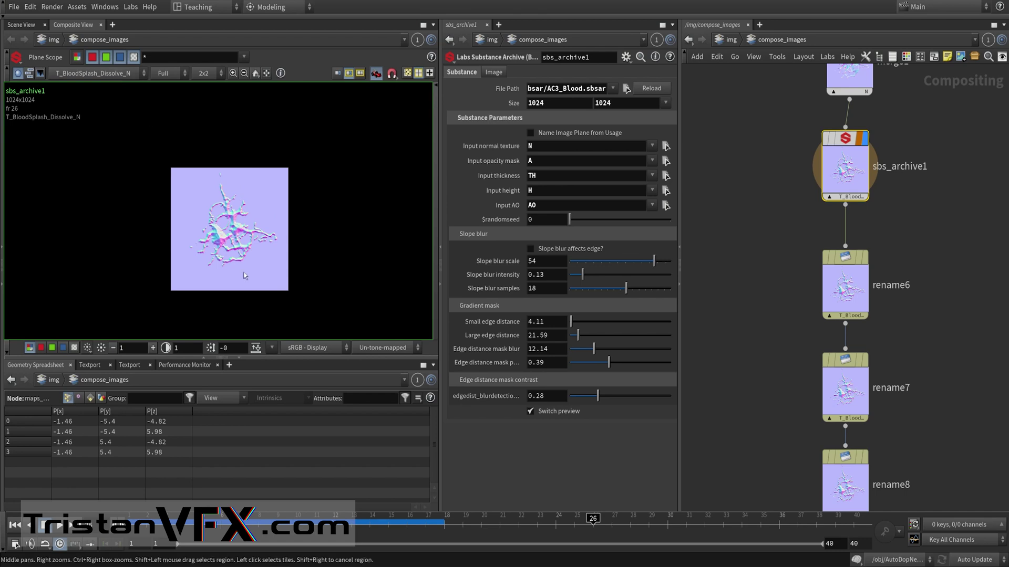
scroll(133, 93, "up", 4)
- View sbs_archive1's T_BloodSplash_Detail_N plane, then switch to its T_BloodSplash_A_H_TH_AO plane
left_click(110, 73)
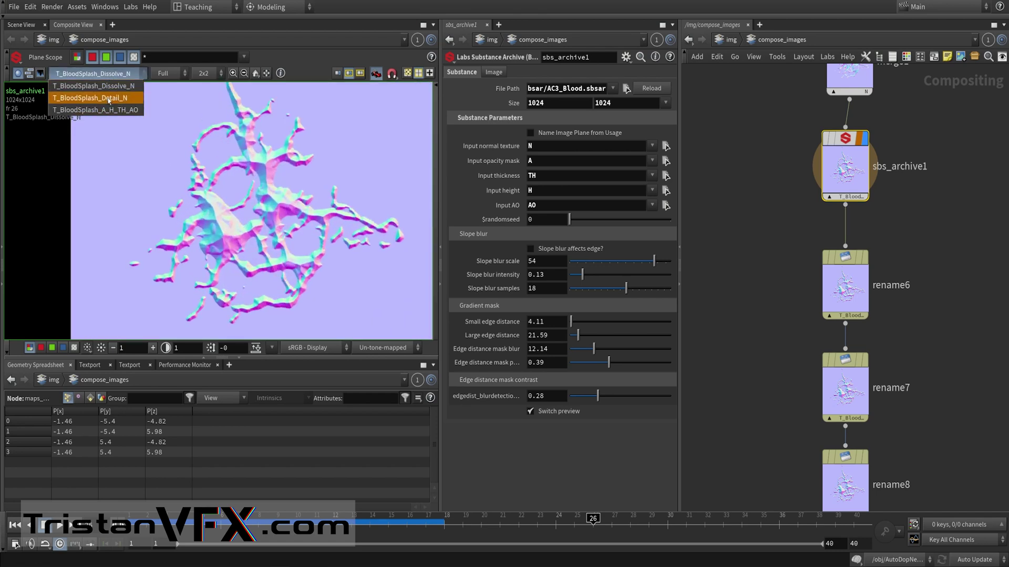
left_click(110, 94)
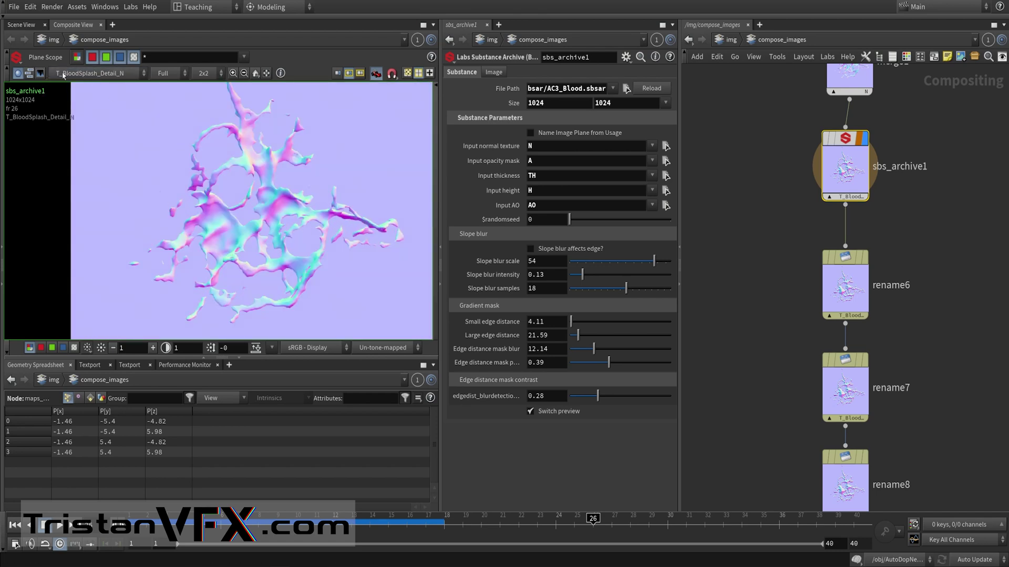
left_click(64, 74)
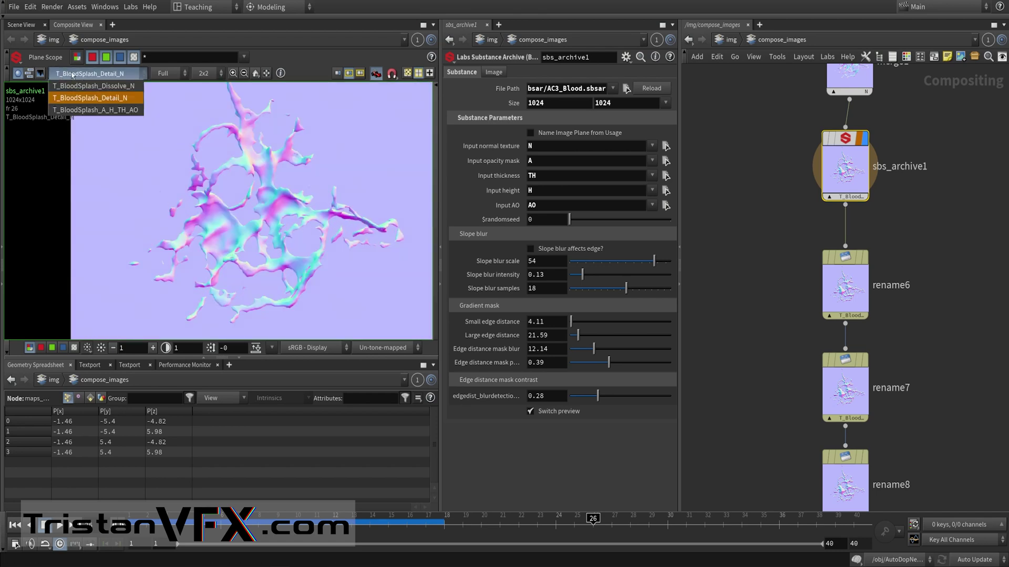
left_click(74, 110)
middle_click_drag(256, 233, 209, 228)
scroll(209, 228, "up", 1)
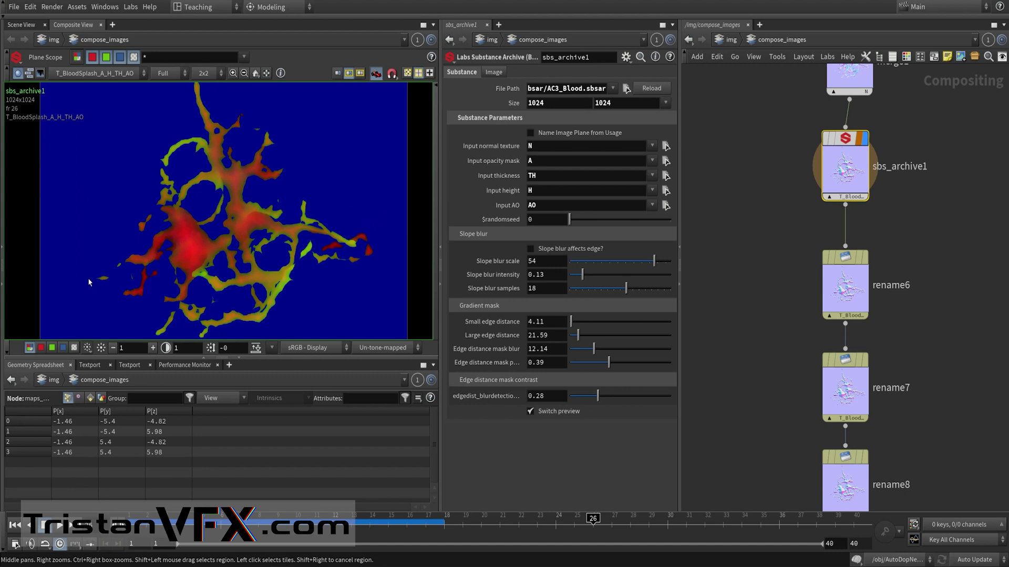
- Inspect the red channel and then the green channel of the T_BloodSplash_A_H_TH_AO plane
left_click(41, 347)
middle_click_drag(166, 284, 149, 269)
scroll(171, 249, "up", 1)
left_click(52, 348)
scroll(149, 269, "down", 1)
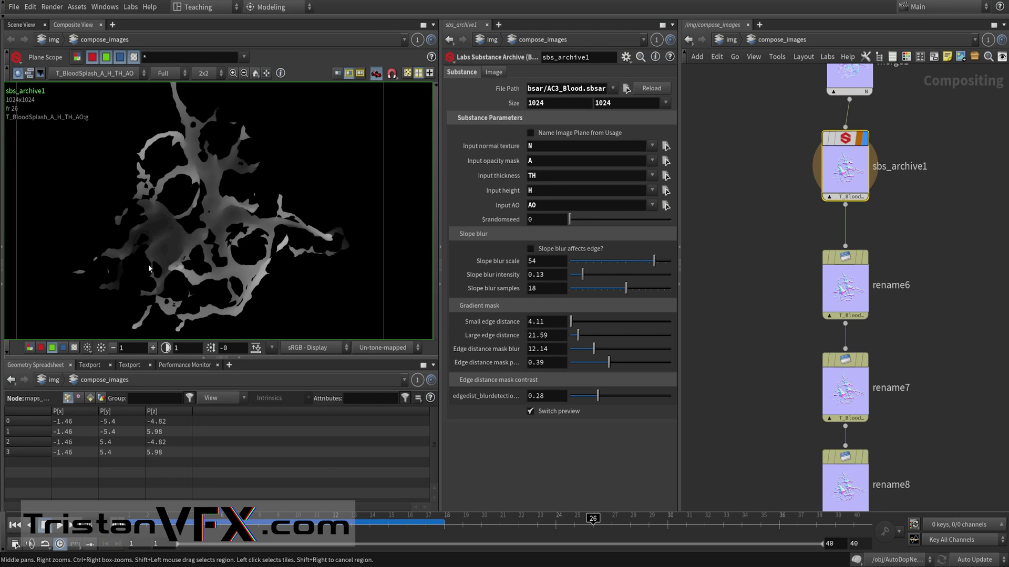
- Compare the blue and alpha channels of the packed plane, returning to the blue channel for a close look
left_click(63, 348)
middle_click_drag(147, 306, 150, 282)
scroll(151, 282, "up", 1)
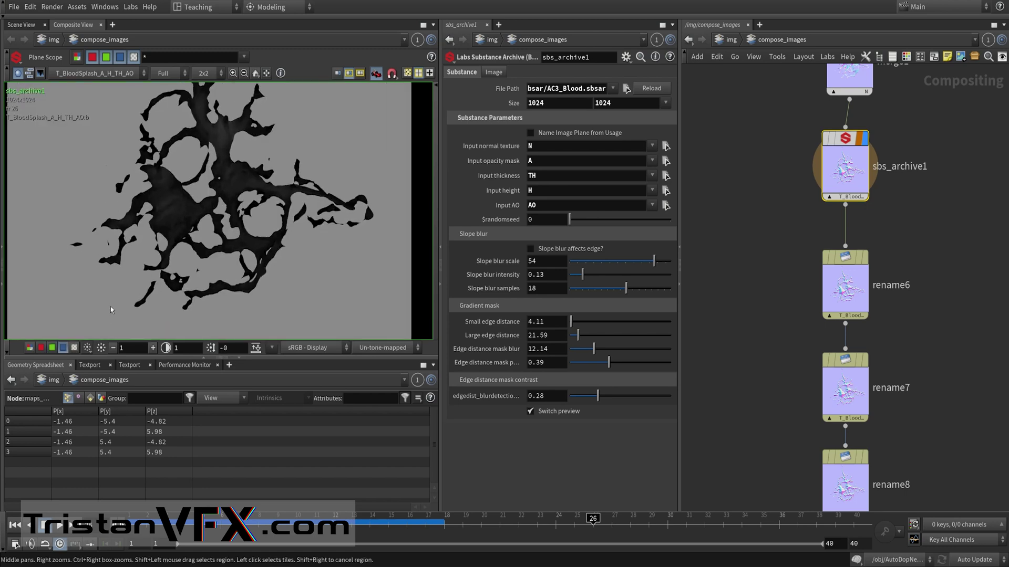
left_click(74, 348)
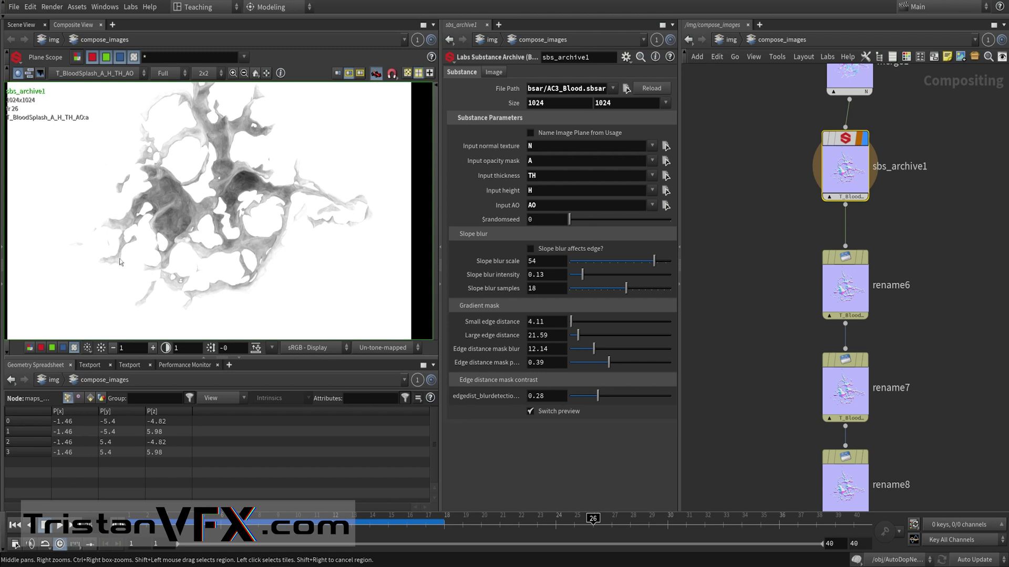
left_click(63, 348)
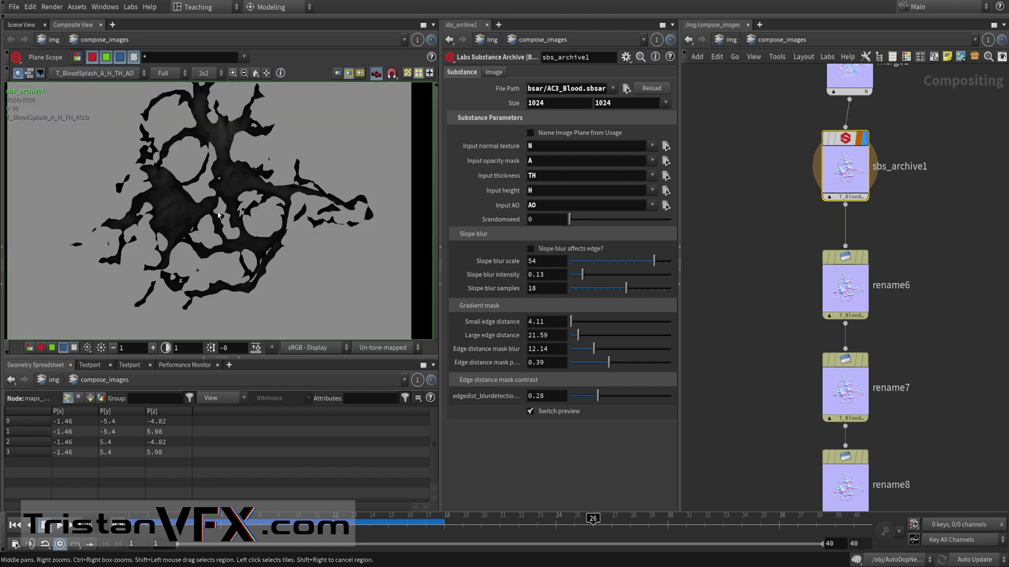
scroll(218, 215, "up", 3)
scroll(789, 228, "down", 3)
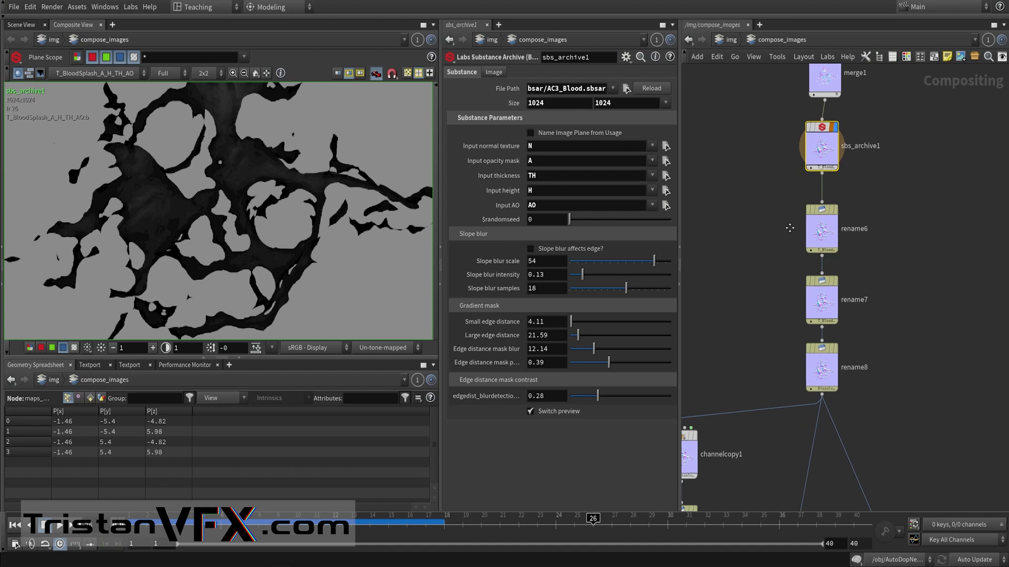
- Review the plane renaming set on the rename6, rename7 and rename8 nodes
middle_click_drag(790, 228, 789, 222)
left_click(819, 223)
middle_click_drag(747, 298, 742, 252)
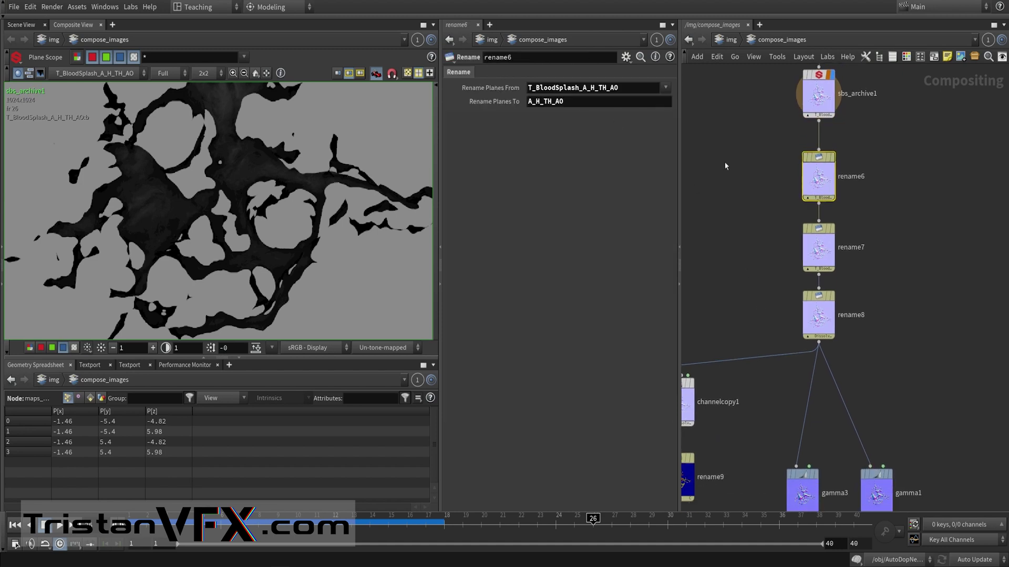
left_click(814, 255)
left_click(820, 308)
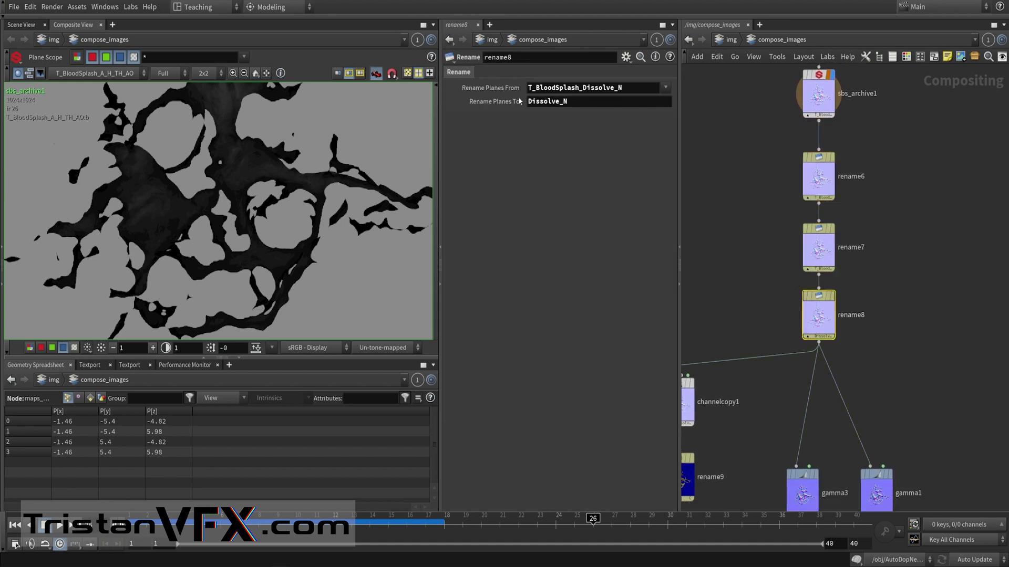
- Display channelcopy1 and examine its copy controls and its place in the network
scroll(744, 342, "down", 2)
middle_click_drag(744, 341, 812, 249)
scroll(762, 301, "up", 1)
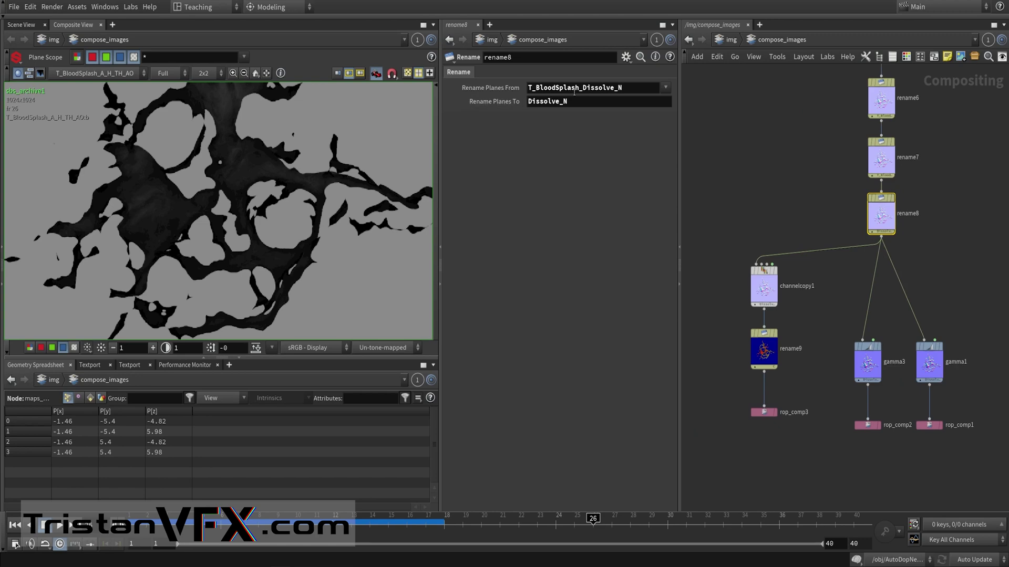
left_click(767, 288)
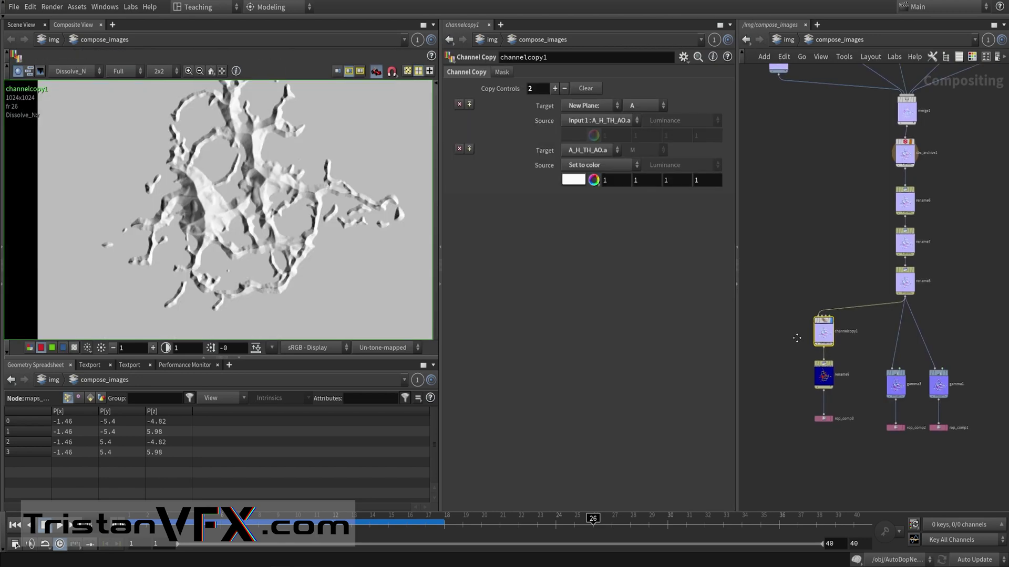
scroll(819, 331, "up", 4)
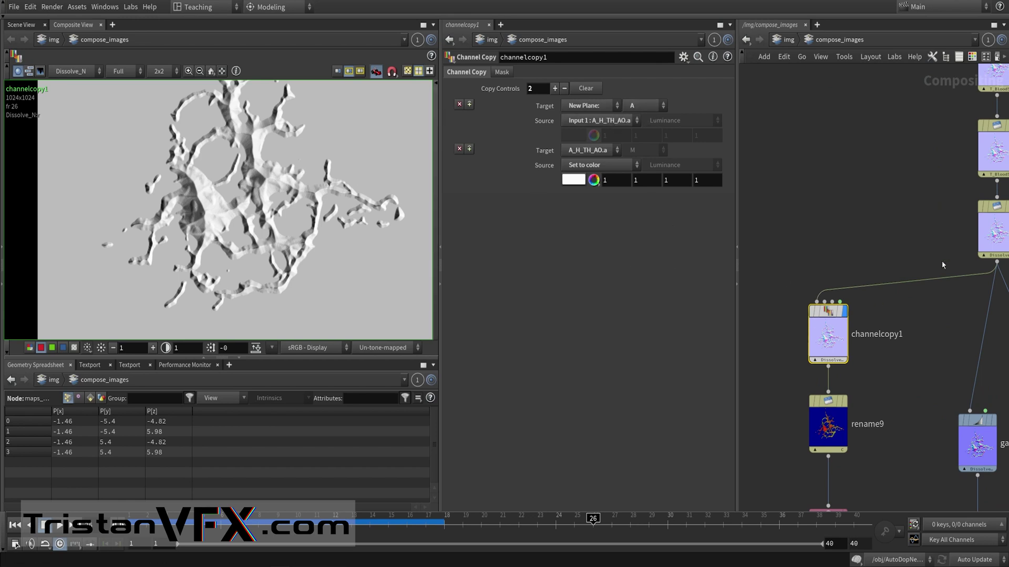
- Display rename8's A_H_TH_AO plane and isolate its alpha channel
scroll(943, 264, "down", 1)
middle_click_drag(943, 265, 845, 293)
left_click(902, 248)
left_click(887, 266)
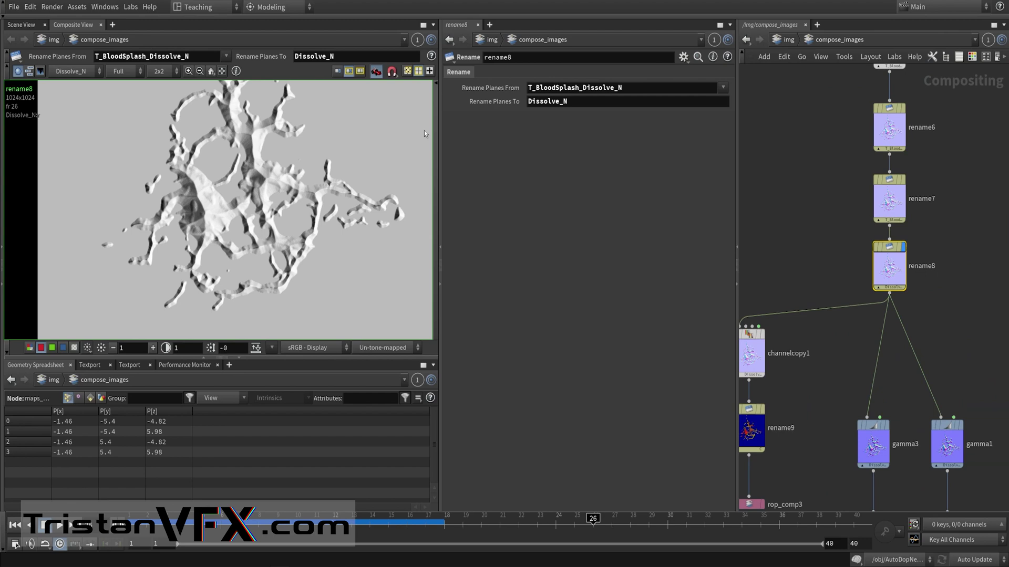
left_click(71, 70)
left_click(70, 107)
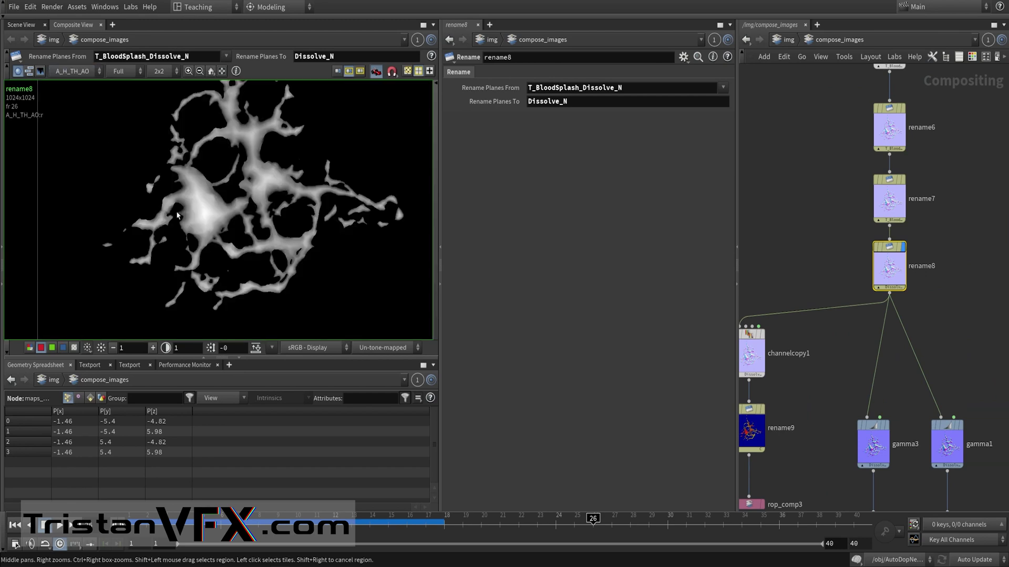
left_click(74, 348)
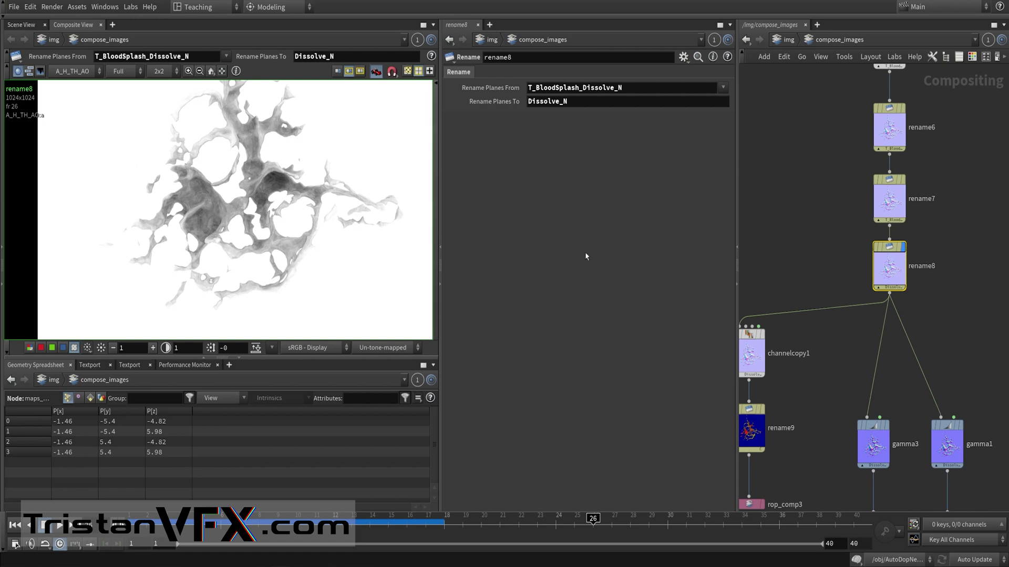
- Display channelcopy1's A_H_TH_AO plane in full color, then isolate its alpha channel
middle_click_drag(862, 261, 880, 200)
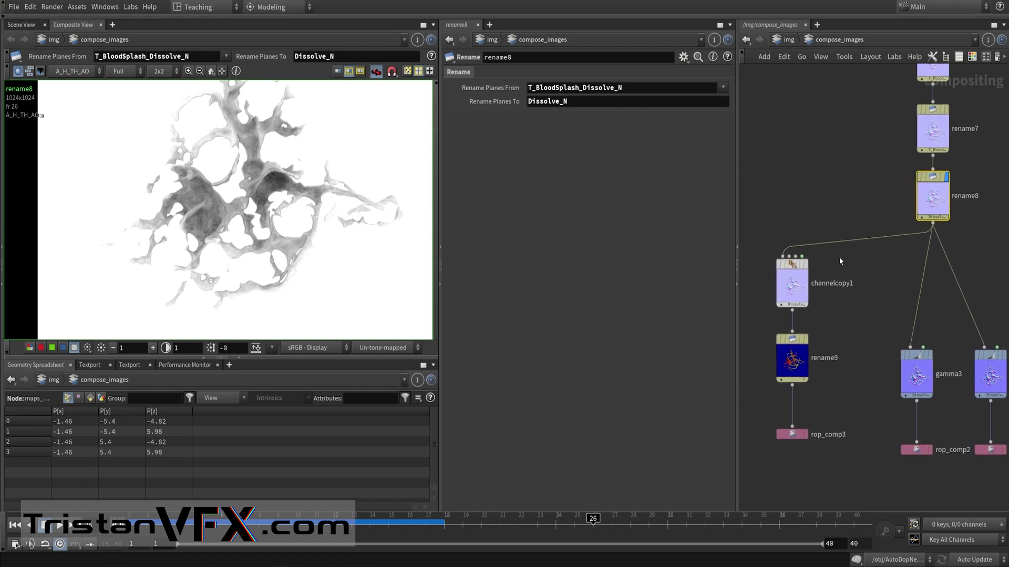
middle_click_drag(818, 299, 841, 281)
scroll(841, 281, "up", 4)
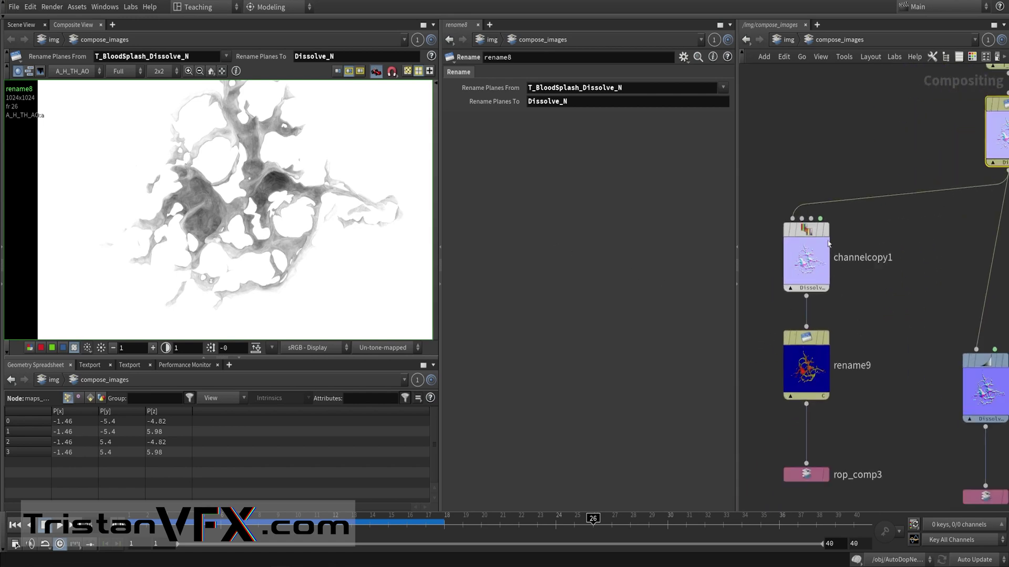
left_click(809, 262)
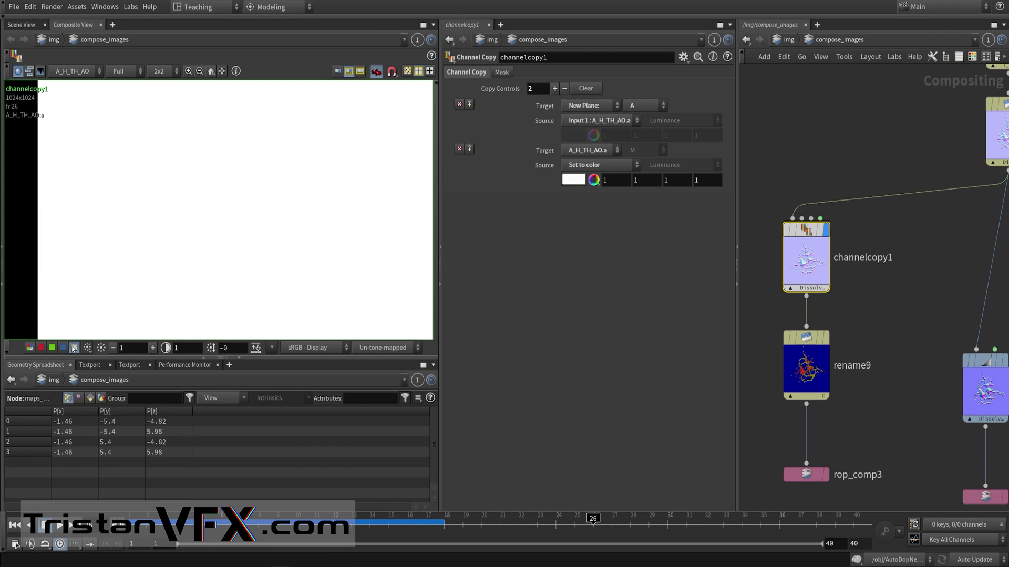
left_click(29, 349)
scroll(140, 243, "down", 3)
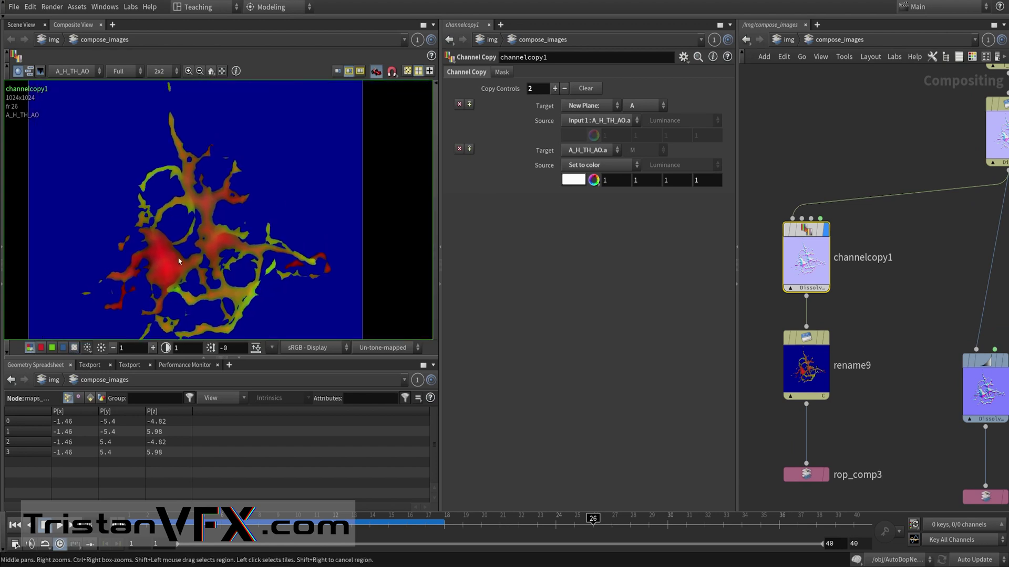
left_click(73, 348)
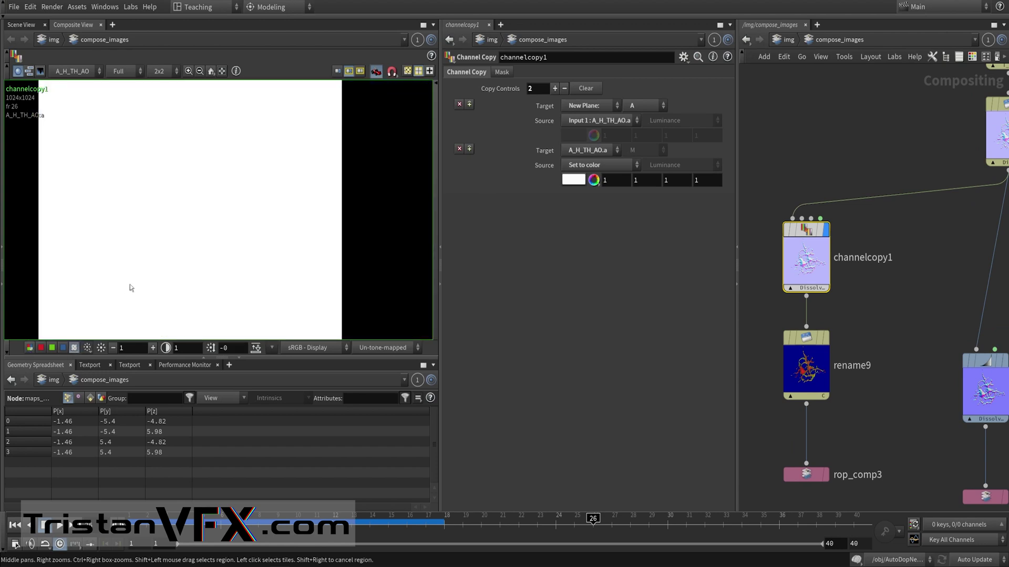
- Display the rename9 node and inspect the output settings of rop_comp1
left_click(806, 365)
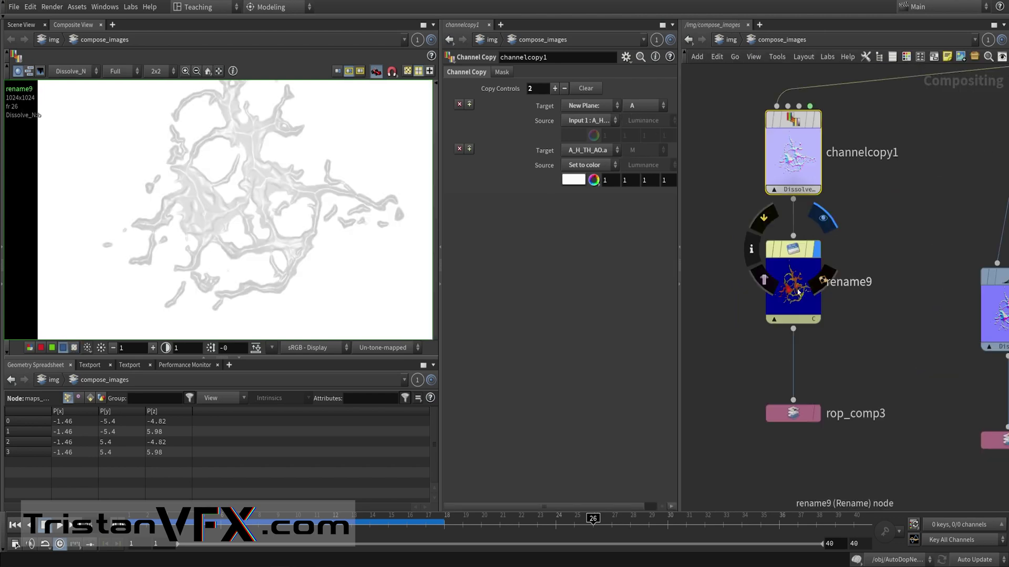
left_click_drag(749, 295, 830, 384)
middle_click_drag(793, 352, 755, 349)
left_click_drag(772, 344, 917, 339)
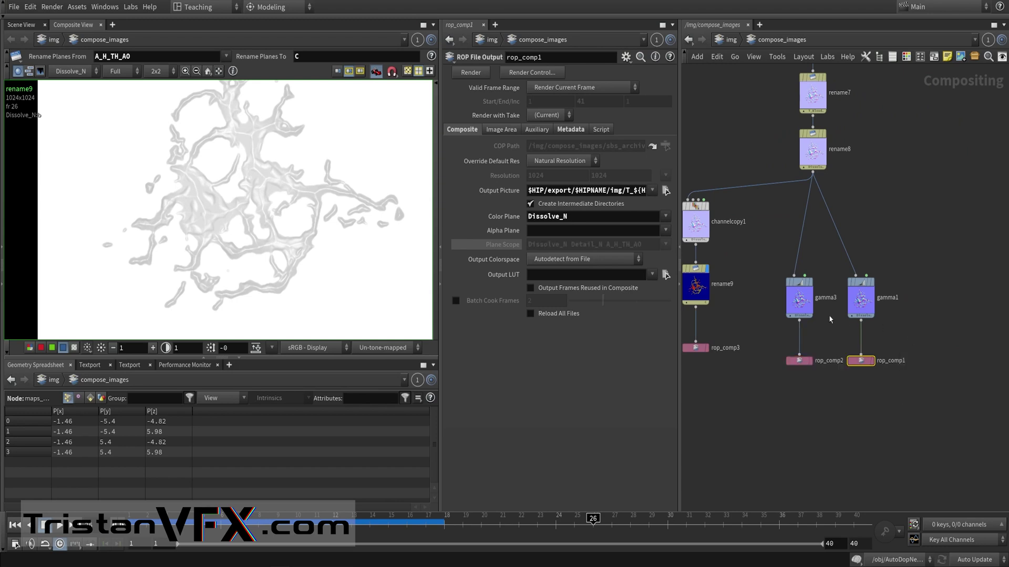
- Check the parameters of gamma3 and gamma1, then look back over the rename and channel copy branch
scroll(830, 314, "up", 3)
left_click(779, 292)
left_click(891, 307)
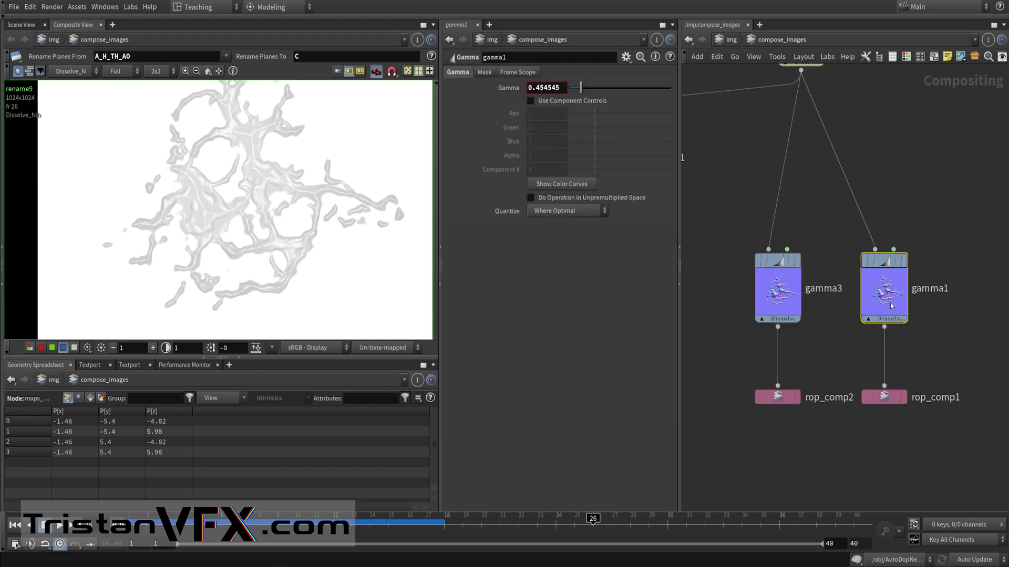
scroll(752, 190, "down", 3)
middle_click_drag(752, 190, 864, 270)
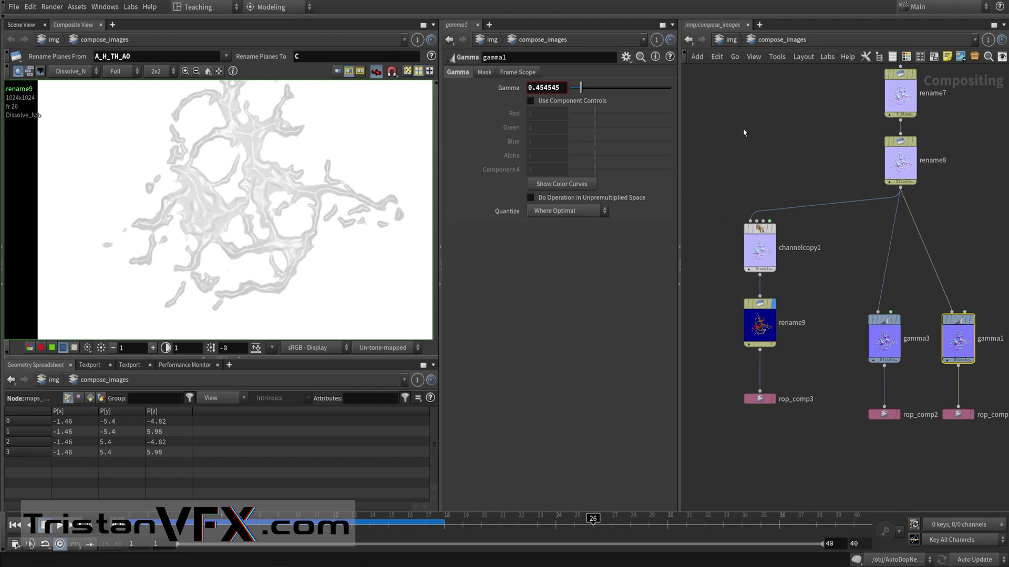
scroll(733, 153, "down", 1)
middle_click_drag(734, 154, 712, 232)
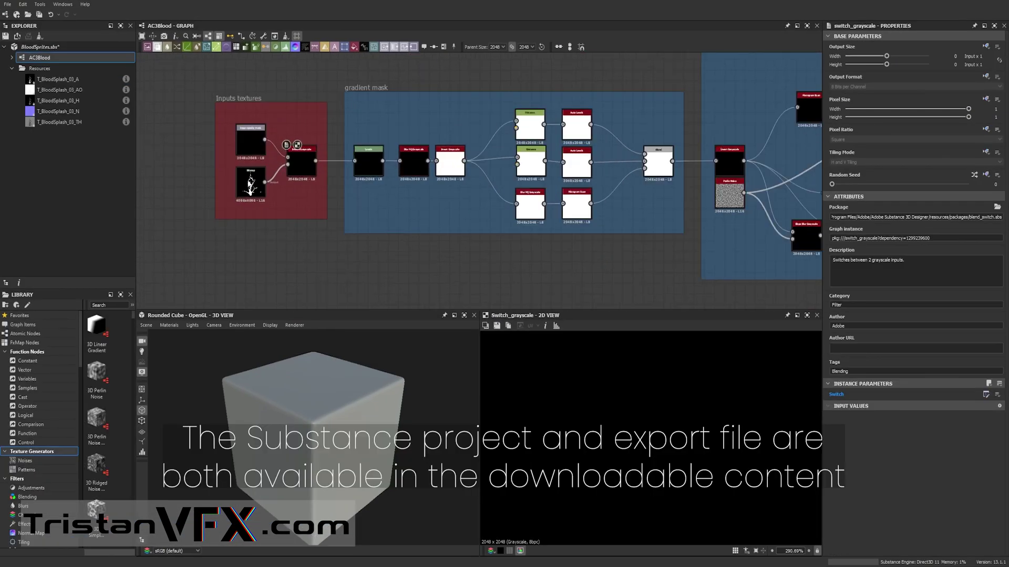
- In Substance 3D Designer, inspect the Input opacity mask and Bitmap nodes feeding Switch Grayscale in the AC3Blood graph
scroll(220, 158, "up", 5)
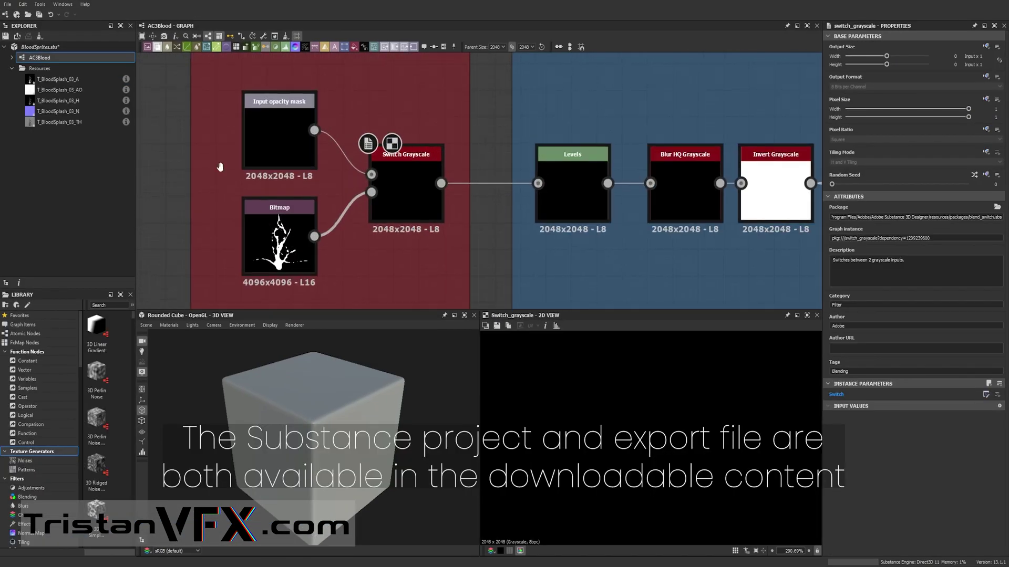
scroll(283, 198, "down", 1)
middle_click_drag(282, 198, 282, 158)
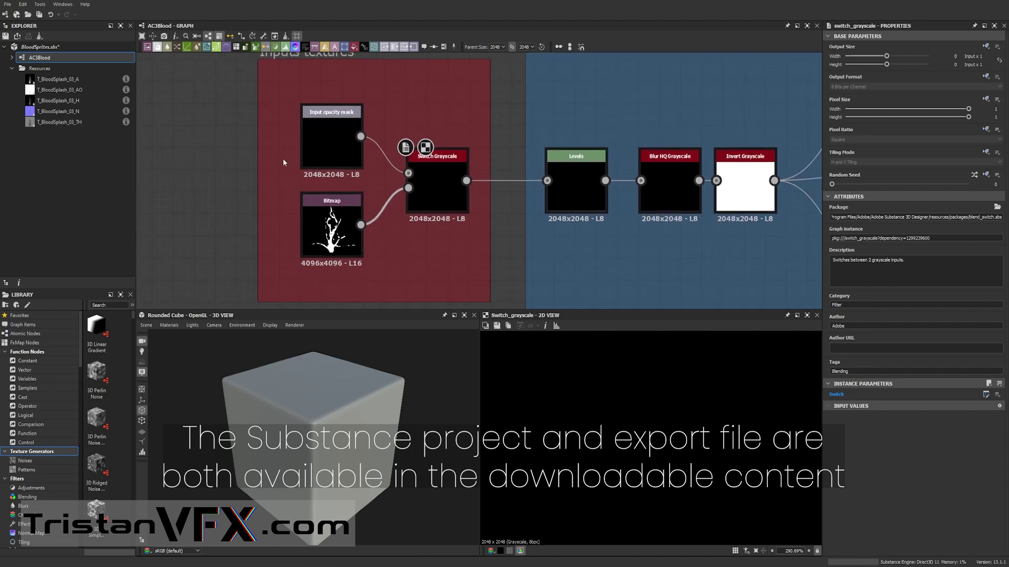
scroll(323, 136, "up", 3)
scroll(279, 174, "down", 2)
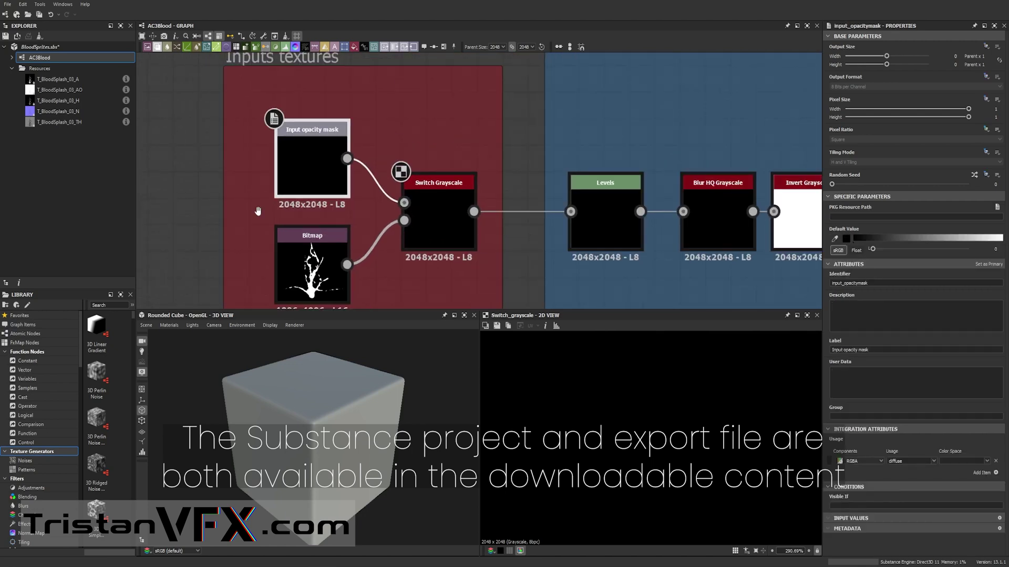
scroll(286, 222, "up", 1)
left_click(290, 223)
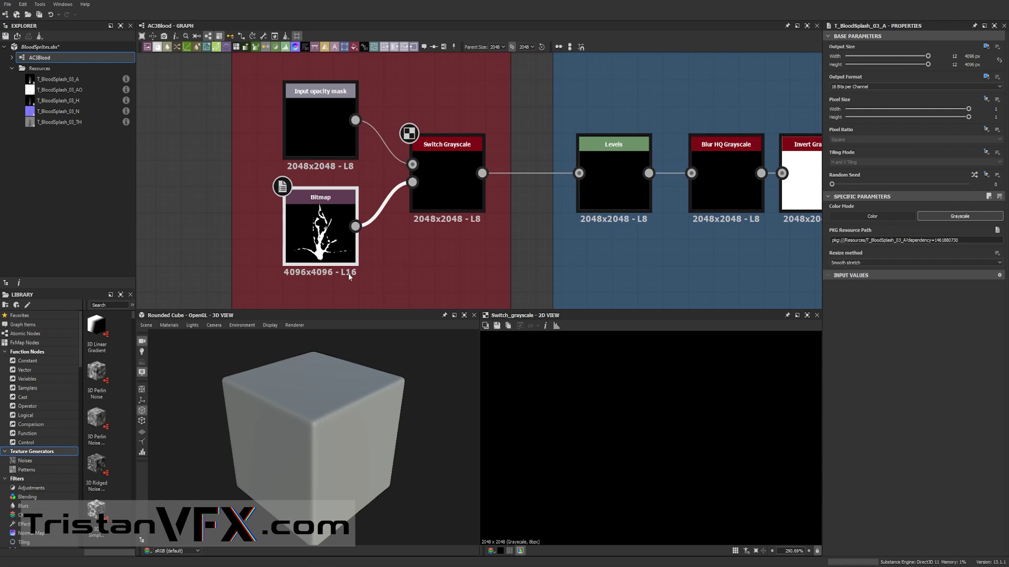
left_click(318, 115)
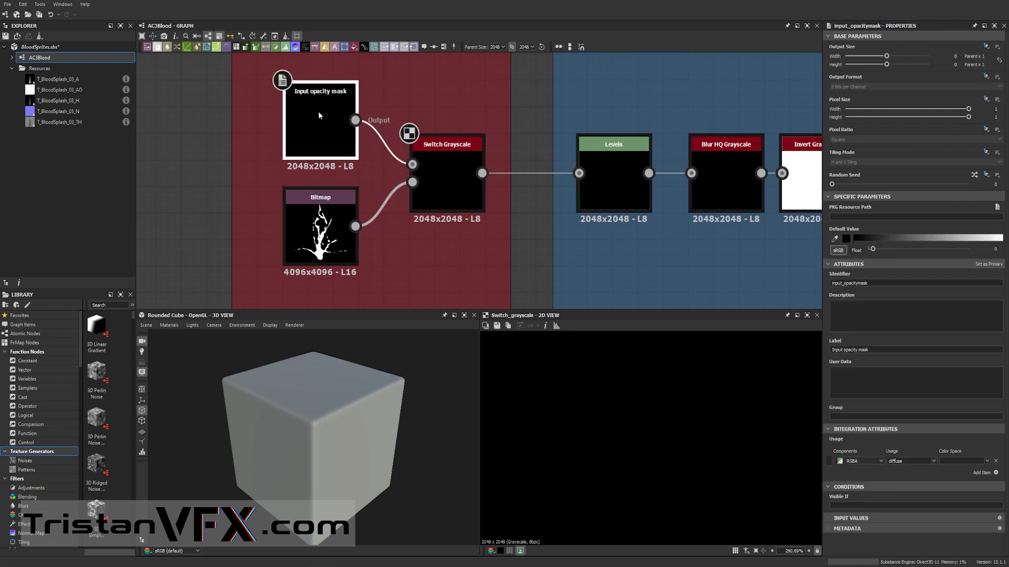
scroll(532, 253, "down", 1)
middle_click_drag(532, 253, 529, 211)
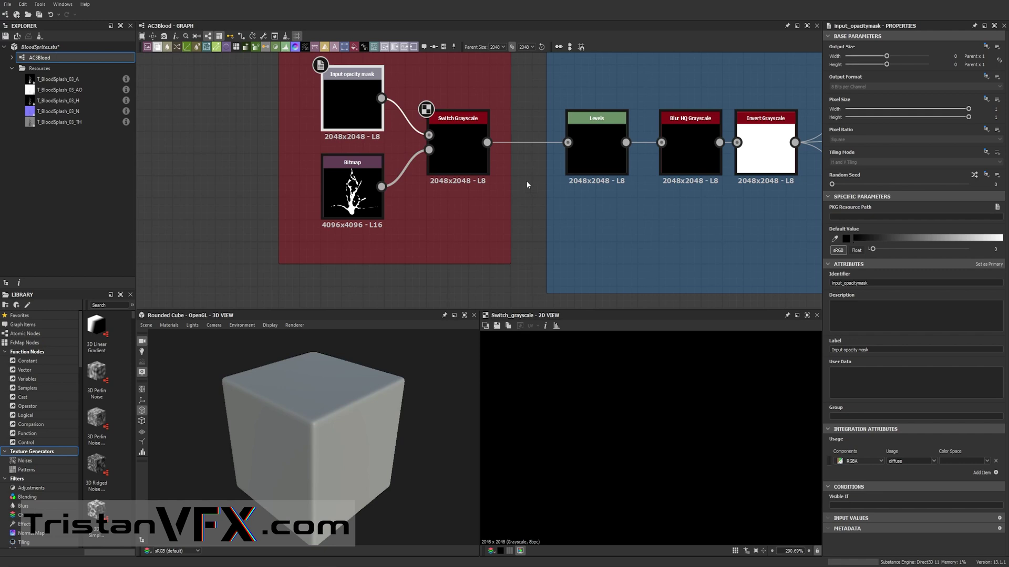
- Set the default of the AC3Blood graph's Switch preview parameter to False
left_click(528, 184)
scroll(839, 423, "down", 5)
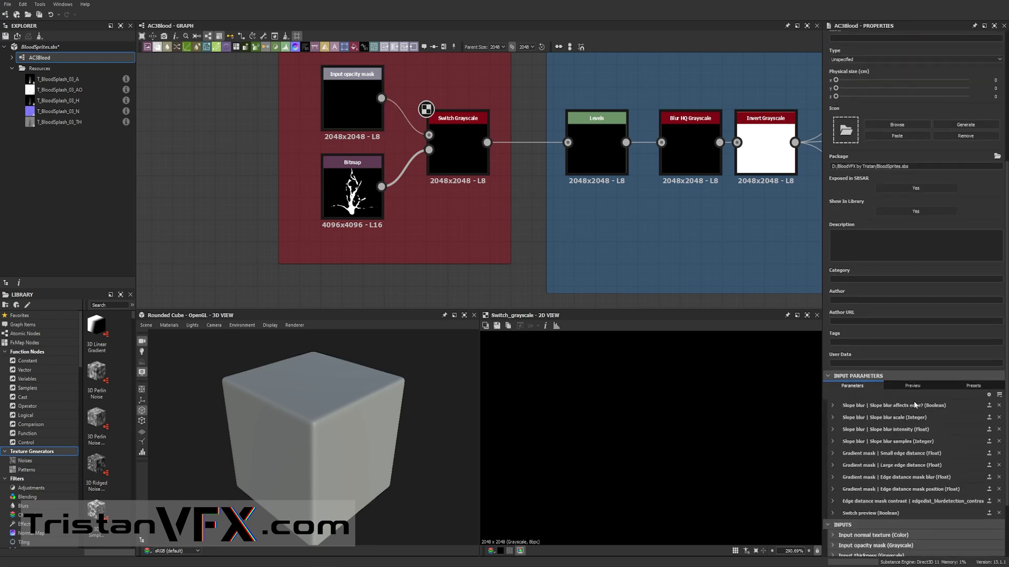
left_click(832, 439)
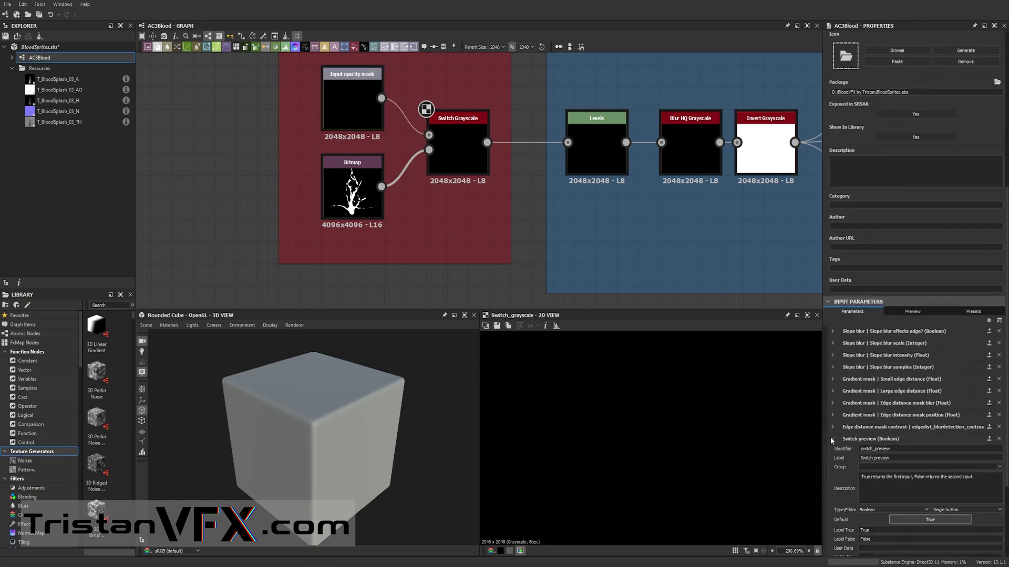
left_click(921, 520)
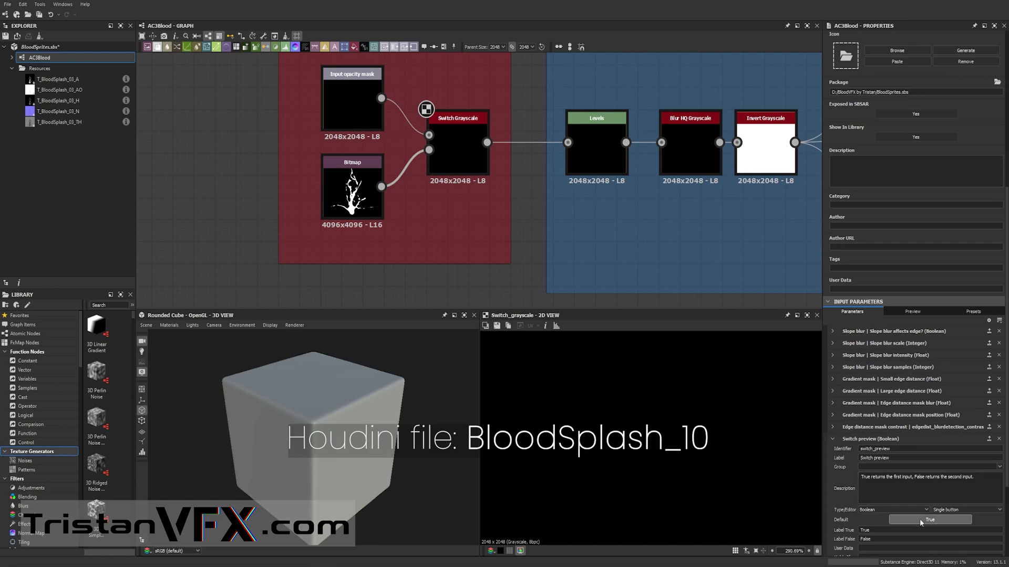
- Look over the updated graph, check Switch Grayscale's properties and show the Levels output in the 2D view
scroll(510, 214, "down", 1)
middle_click_drag(510, 214, 258, 46)
scroll(409, 238, "down", 6)
scroll(520, 137, "up", 5)
scroll(330, 265, "down", 3)
scroll(317, 55, "down", 3)
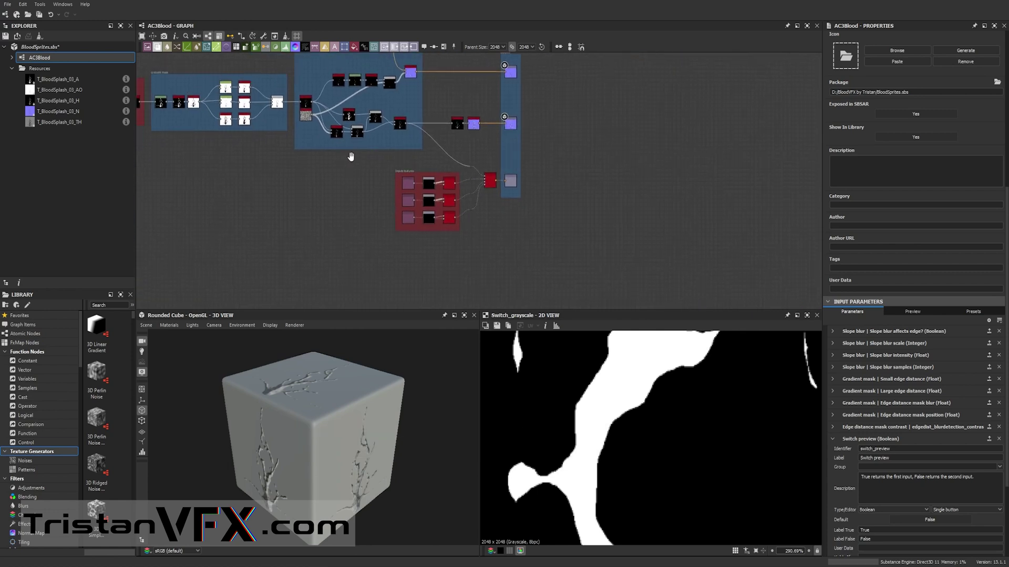
middle_click_drag(351, 155, 588, 230)
scroll(336, 138, "up", 4)
scroll(583, 233, "up", 3)
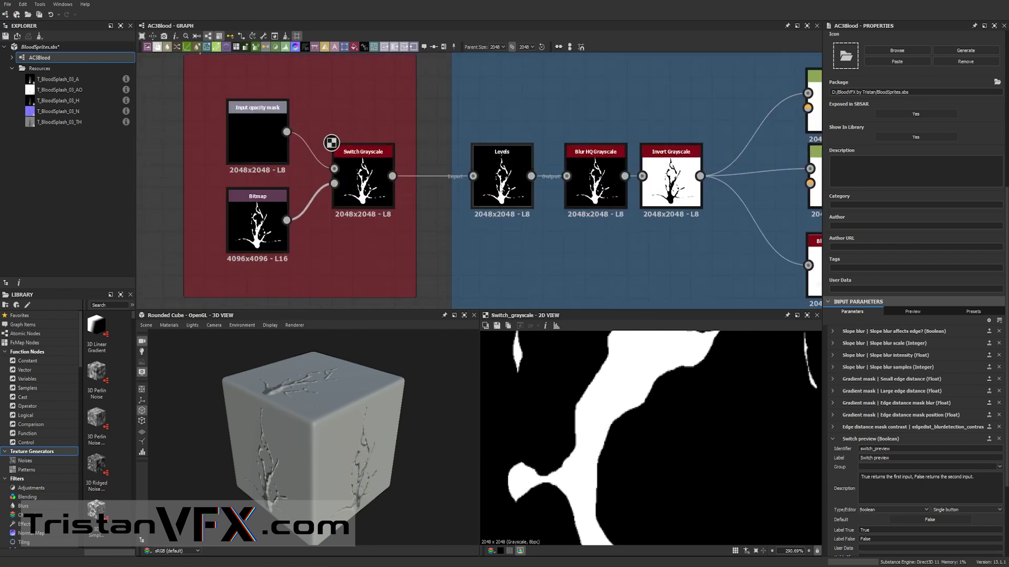
scroll(475, 173, "up", 4)
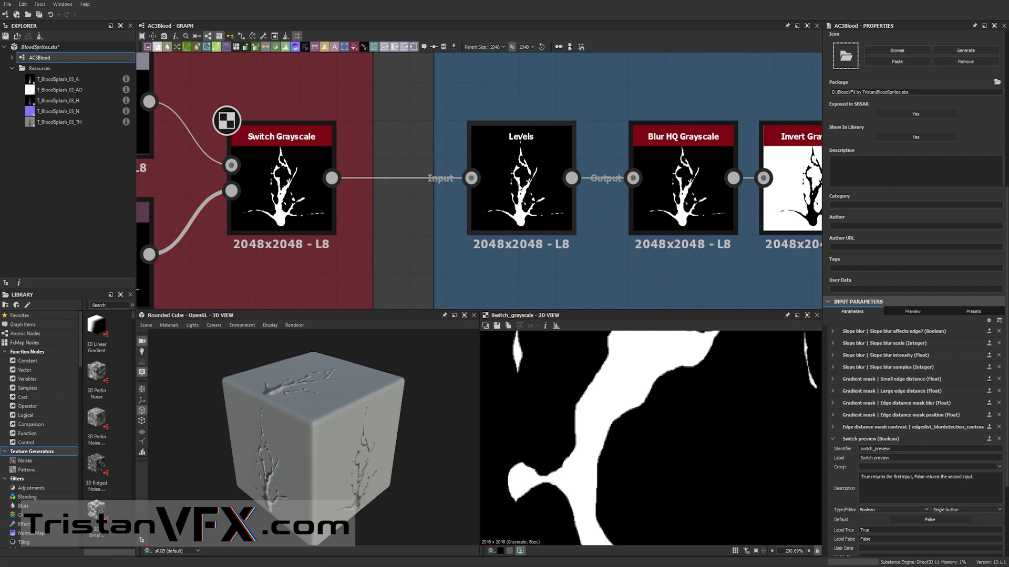
scroll(280, 206, "up", 2)
left_click(280, 206)
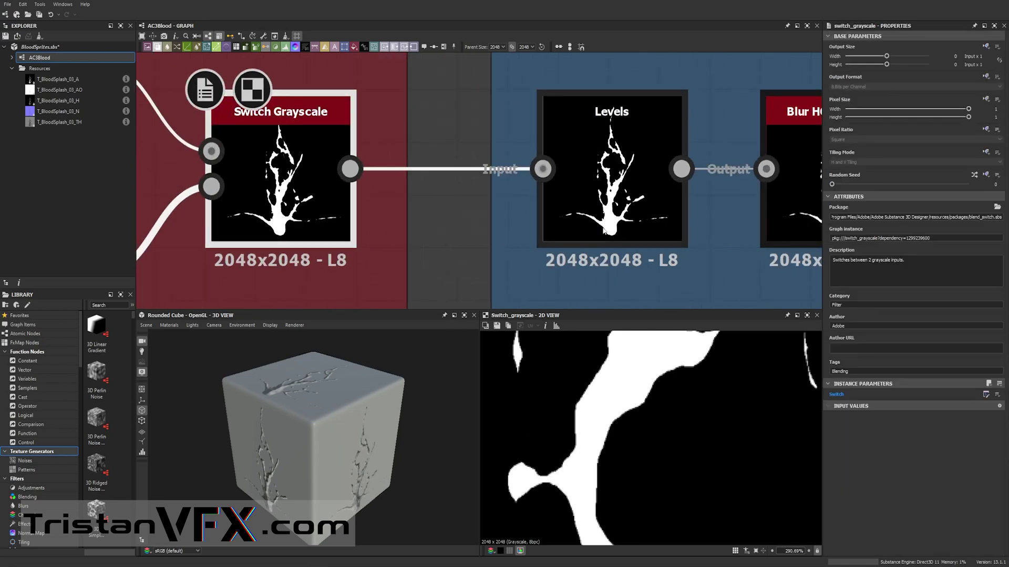
left_click(604, 231)
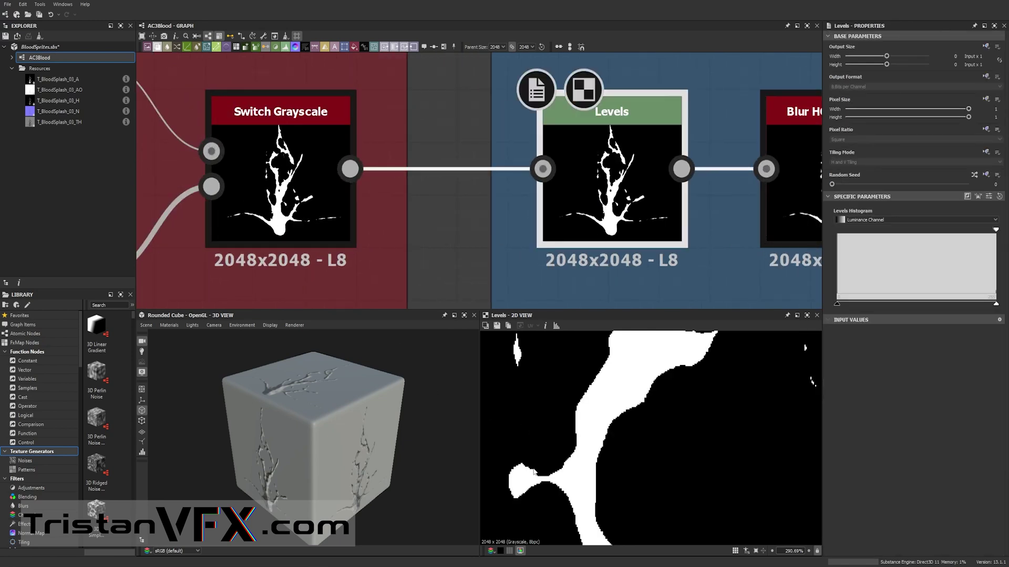
- Examine the normal texture inputs feeding Switch Color, then the Blur HQ Grayscale and Invert Grayscale nodes in the gradient mask
scroll(581, 238, "down", 5)
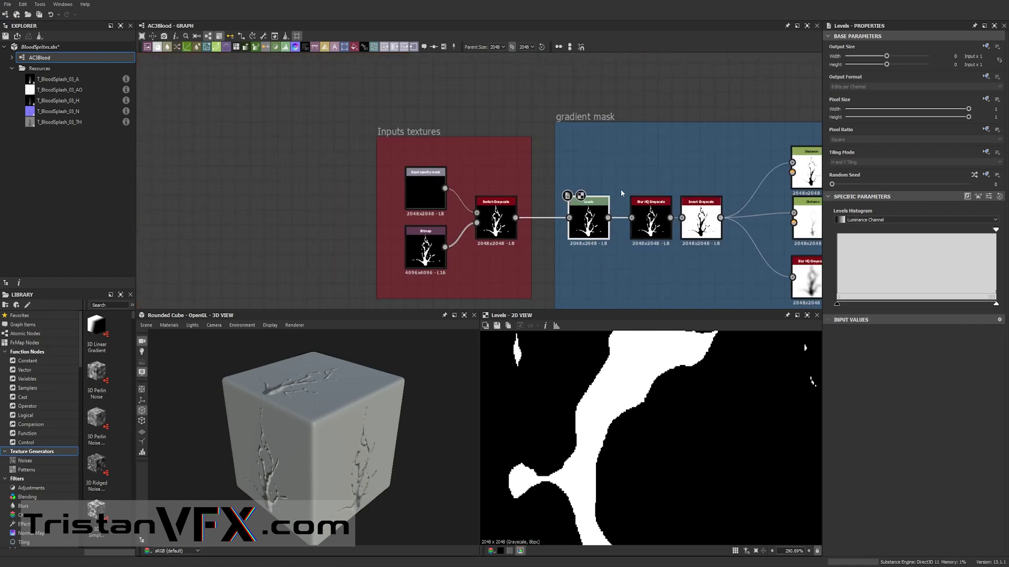
middle_click_drag(620, 190, 209, 352)
scroll(216, 364, "down", 1)
scroll(560, 158, "down", 2)
middle_click_drag(560, 157, 376, 165)
scroll(679, 124, "up", 4)
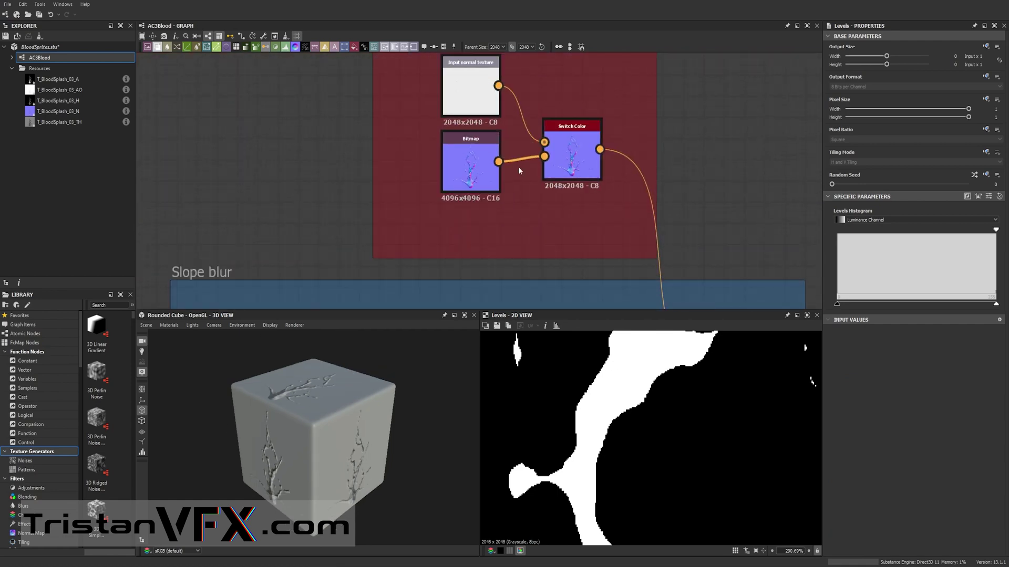
scroll(363, 280, "down", 3)
middle_click_drag(363, 280, 692, 41)
middle_click_drag(275, 153, 386, 141)
scroll(371, 187, "up", 4)
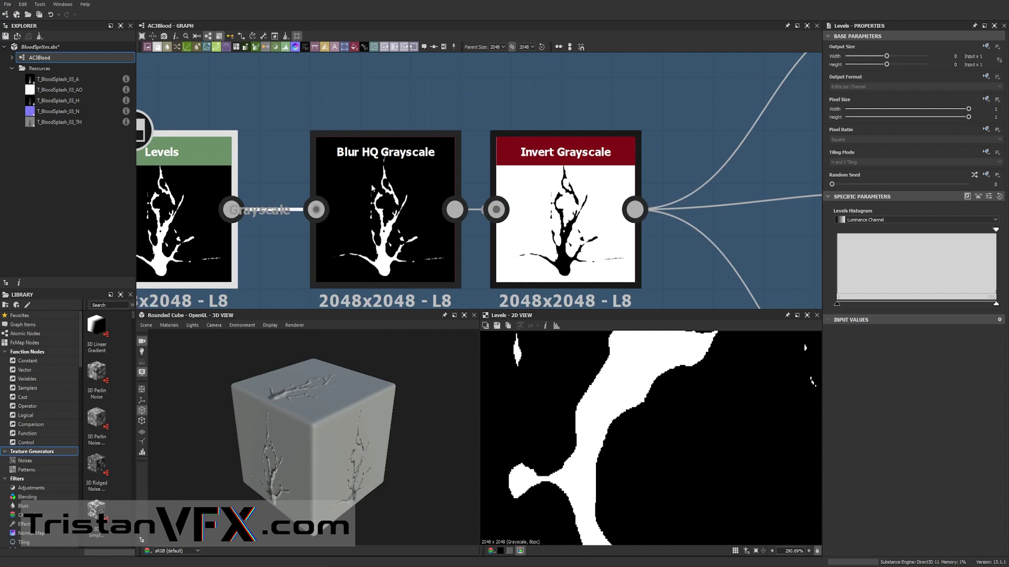
- Preview the gradient mask's first Blur HQ Grayscale and its Invert Grayscale output in the 2D view
left_click(388, 211)
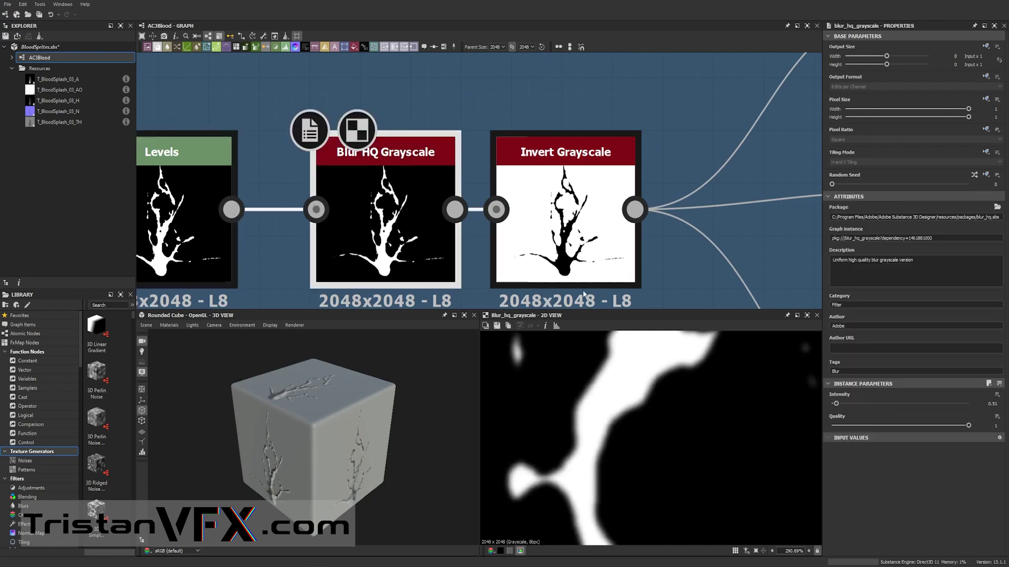
scroll(583, 294, "down", 2)
middle_click_drag(583, 295, 378, 289)
left_click(390, 173)
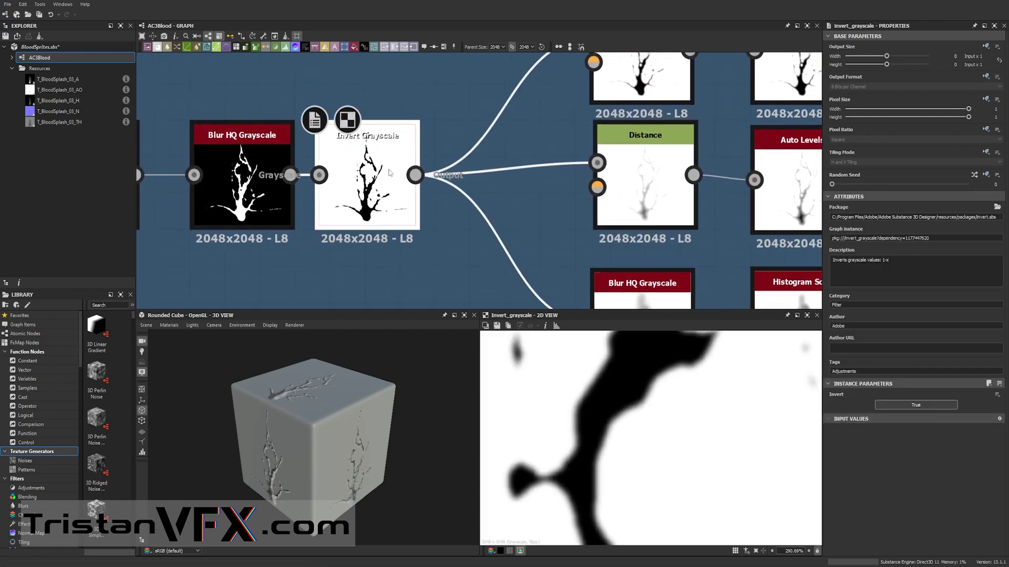
scroll(605, 396, "down", 5)
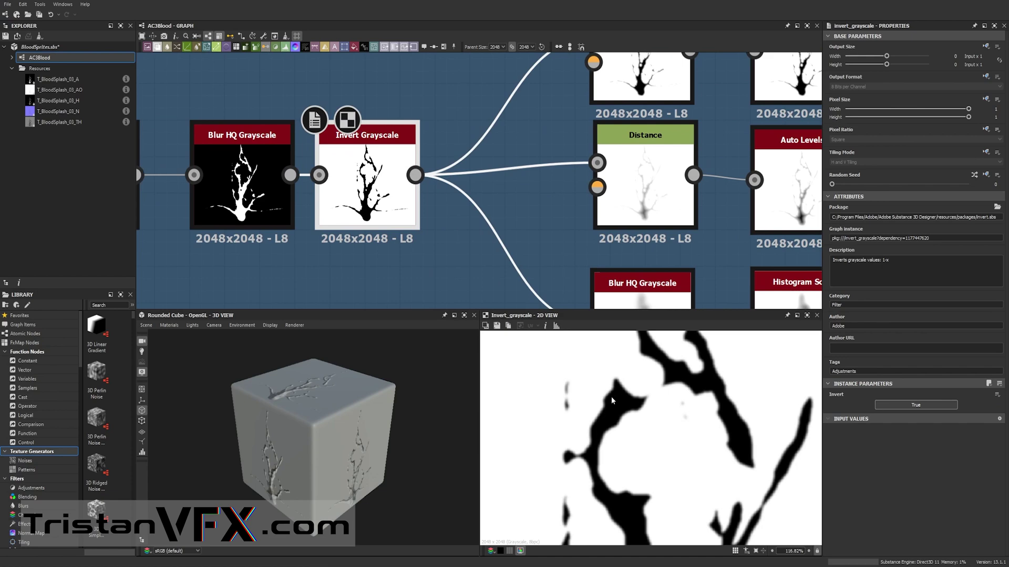
- Show the gradient mask's middle Distance node in the 2D view and examine the gradient around the splash base
scroll(534, 142, "down", 1)
middle_click_drag(534, 142, 394, 98)
scroll(487, 112, "up", 2)
middle_click_drag(486, 113, 420, 127)
double_click(419, 126)
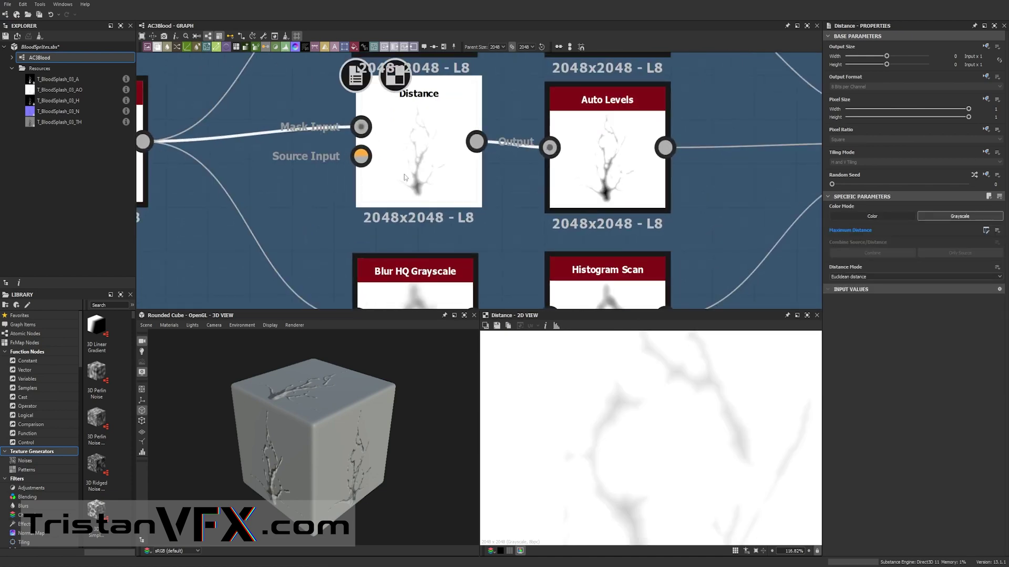
scroll(611, 422, "down", 3)
scroll(542, 440, "up", 3)
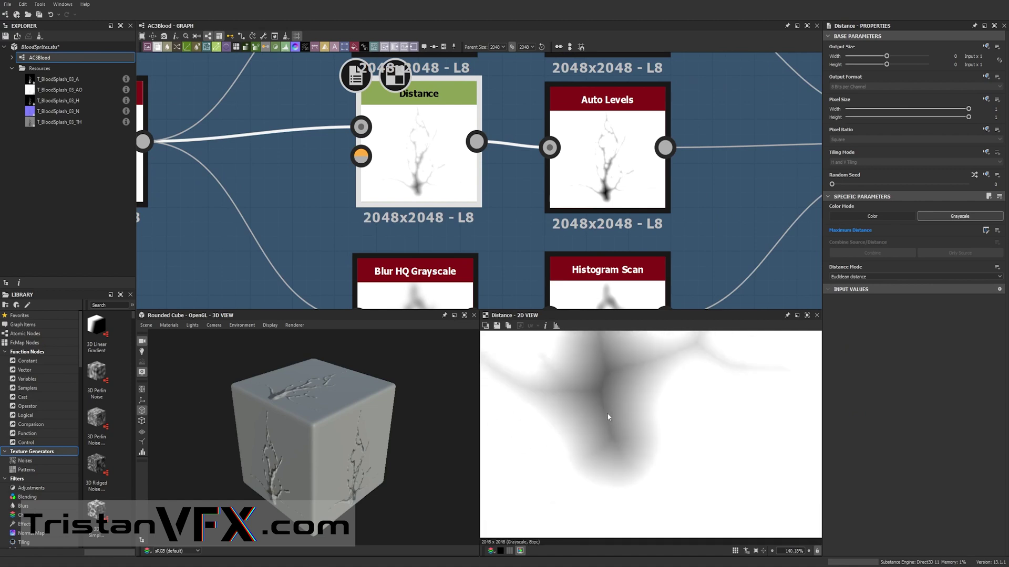
scroll(508, 201, "down", 3)
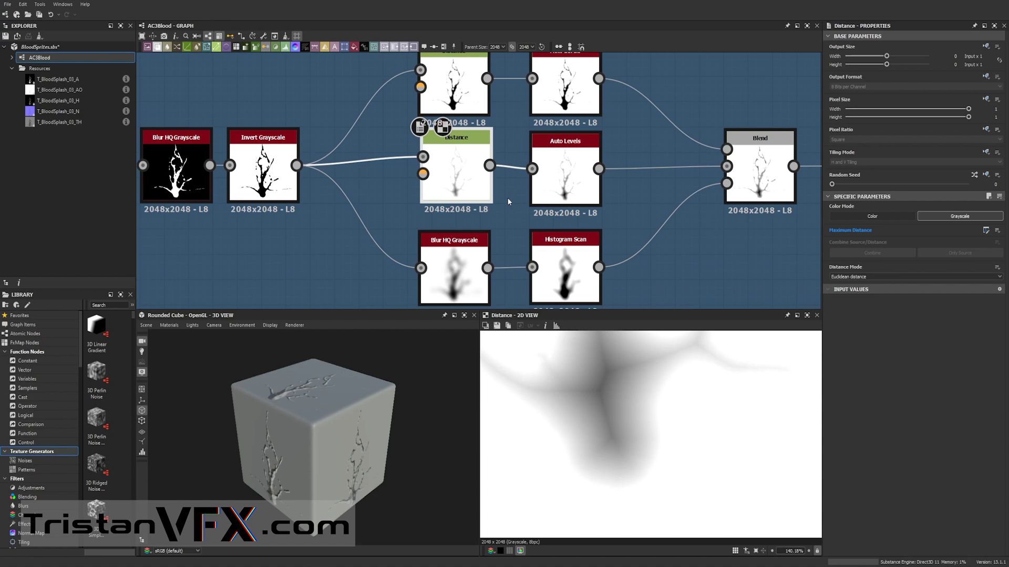
- Examine how the middle Distance node's gradient falls off along the splash's thin side branches
middle_click_drag(508, 202, 502, 244)
scroll(572, 378, "down", 5)
scroll(604, 466, "up", 5)
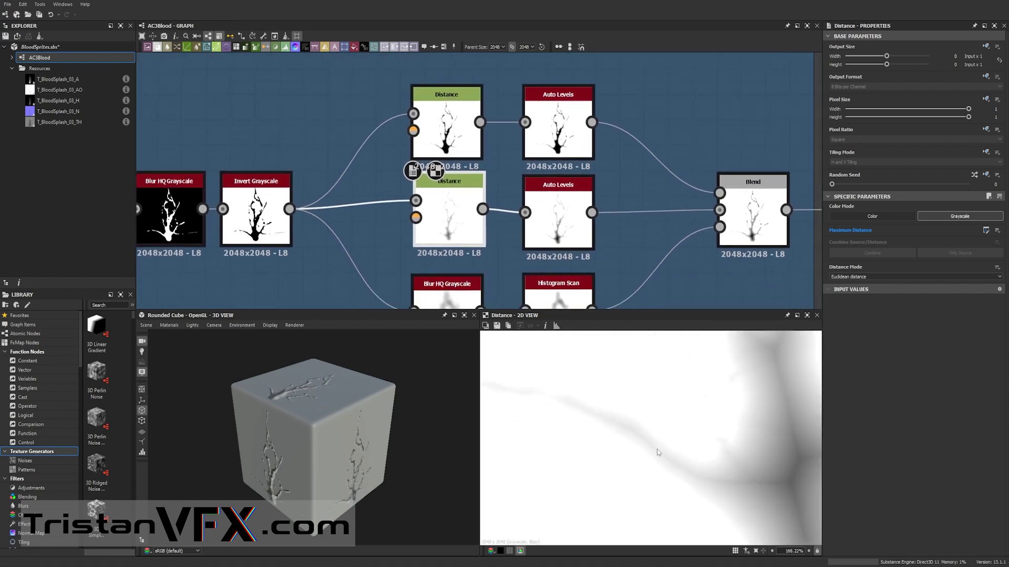
scroll(620, 427, "up", 4)
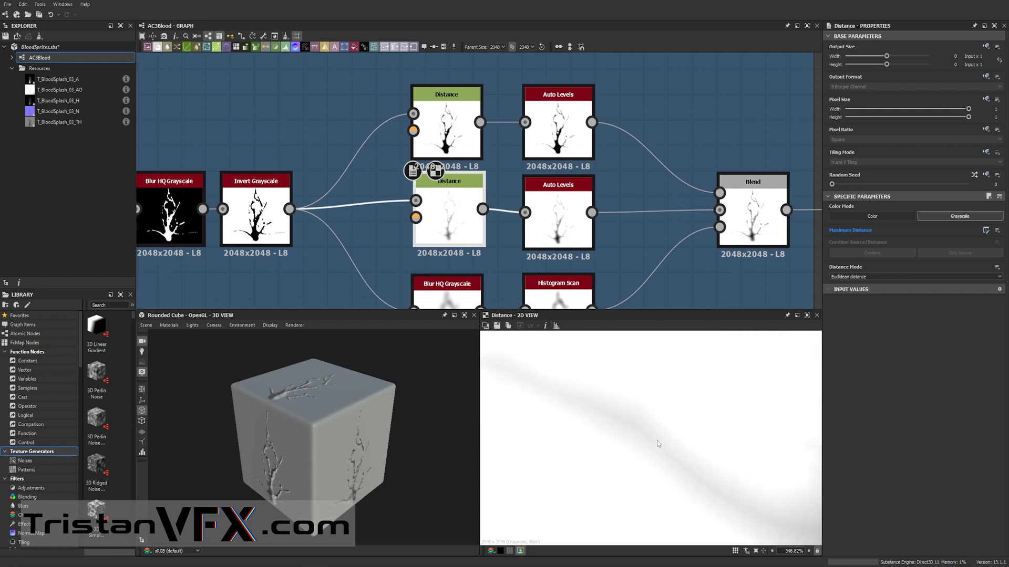
scroll(656, 442, "down", 8)
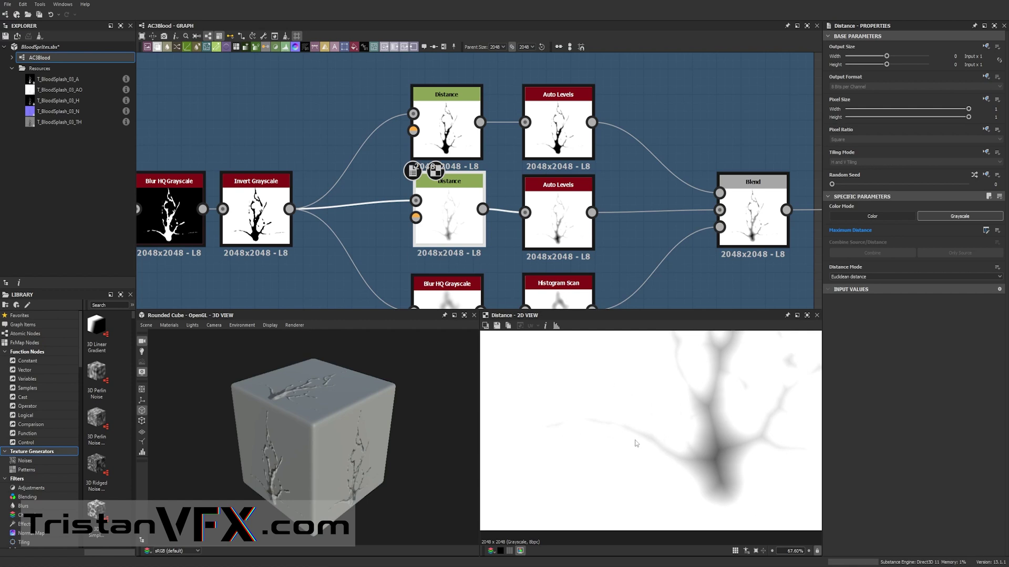
middle_click_drag(643, 425, 623, 444)
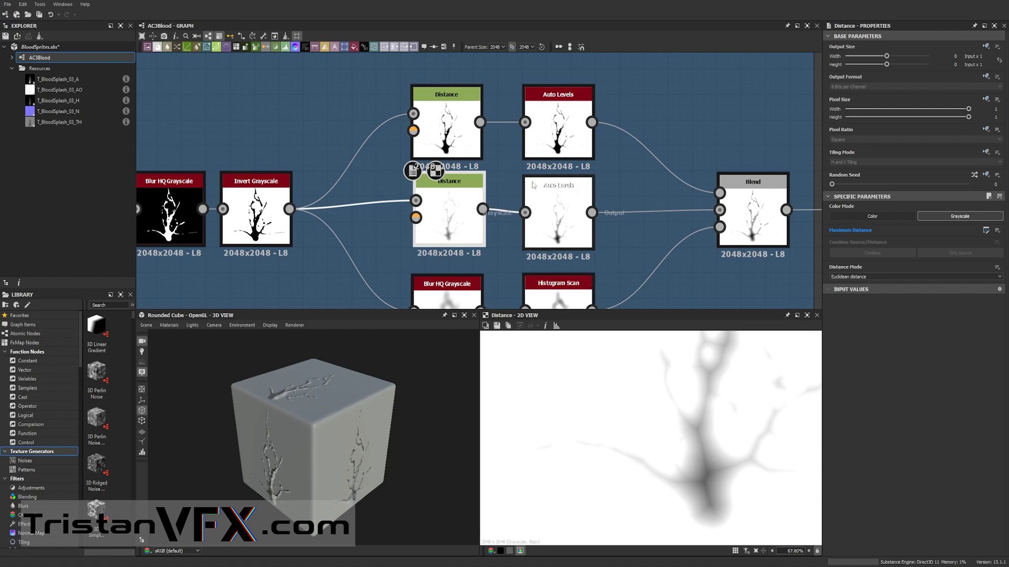
scroll(636, 375, "down", 1)
scroll(640, 390, "down", 1)
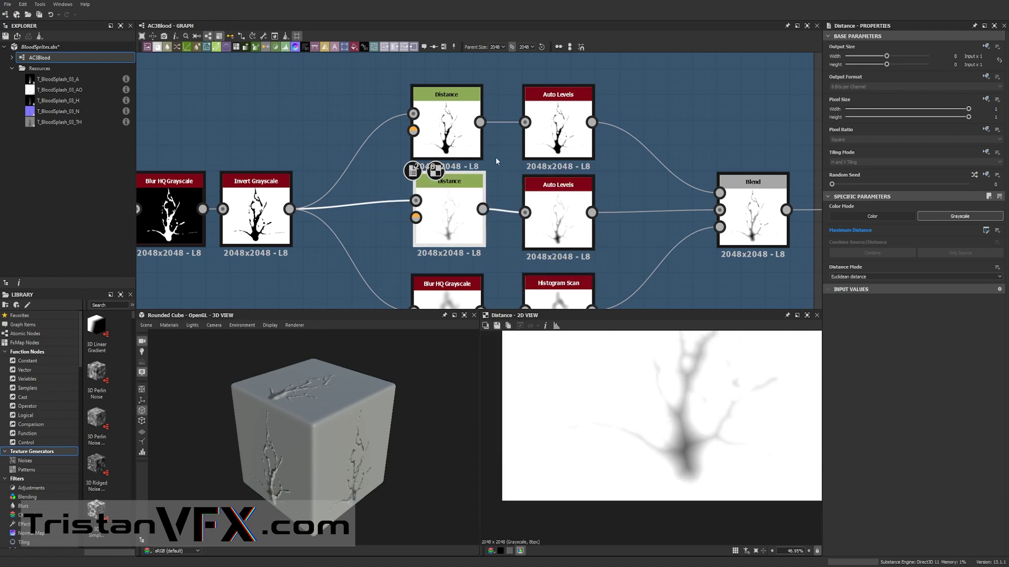
- Show the upper Distance node's output and examine its gradient on the thin branches and the thick base
middle_click_drag(496, 157, 491, 223)
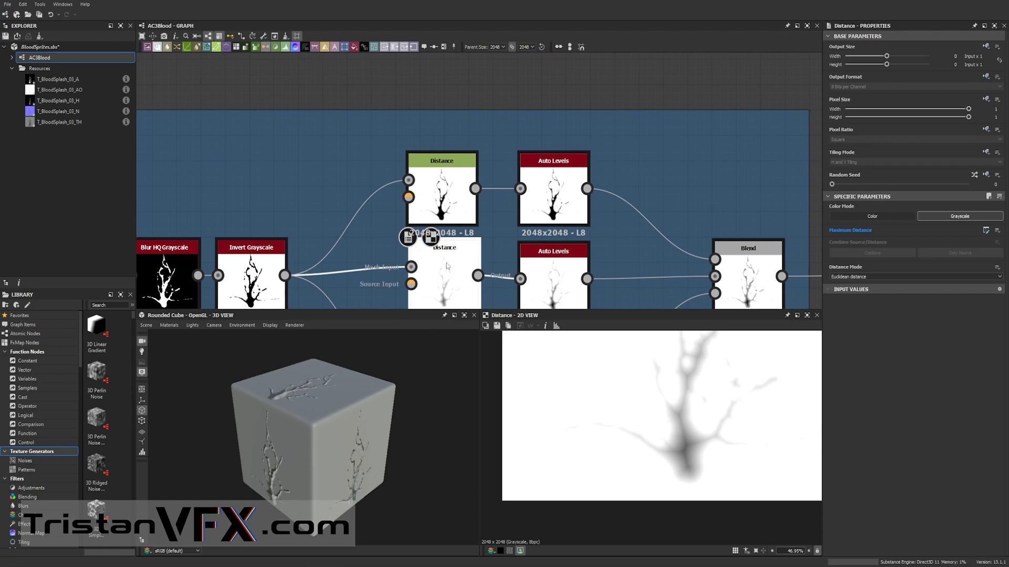
left_click_drag(435, 164, 424, 174)
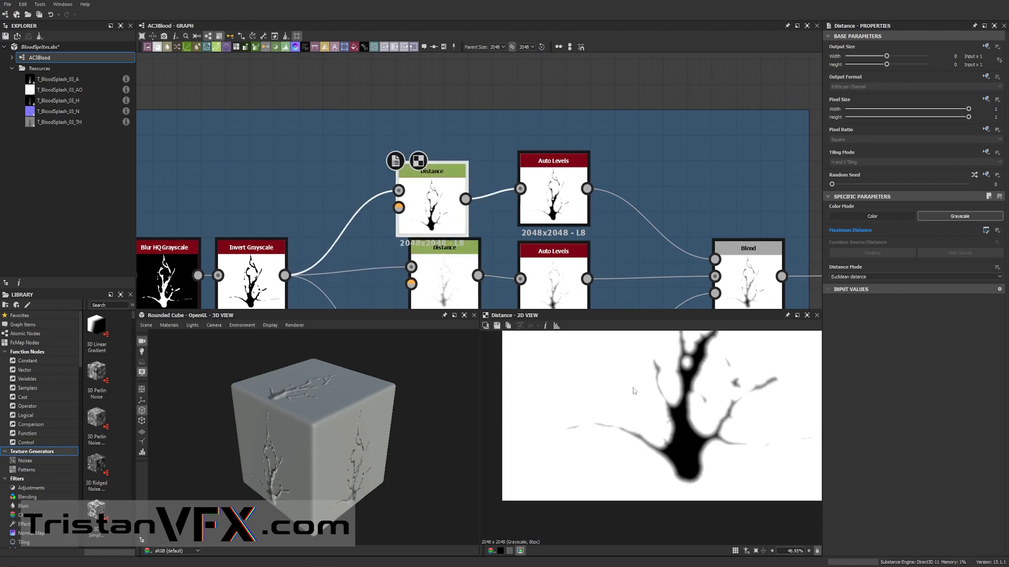
scroll(630, 428, "up", 7)
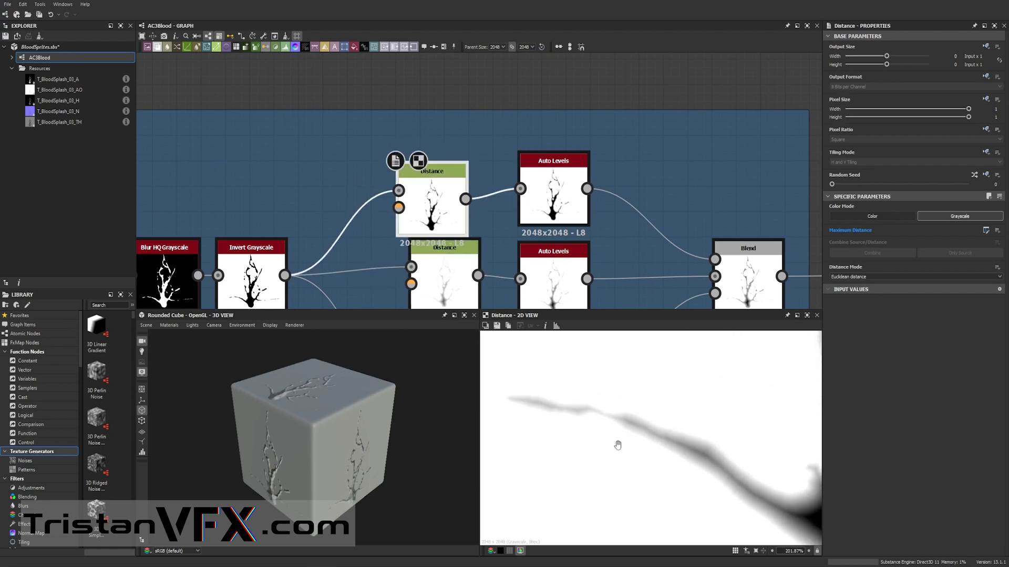
scroll(569, 386, "up", 3)
scroll(650, 402, "down", 9)
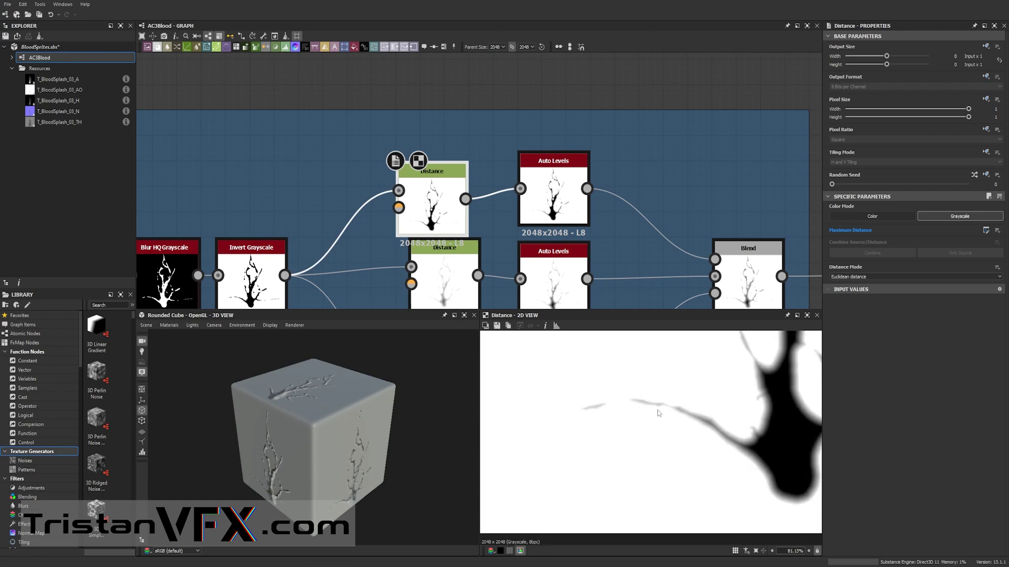
middle_click_drag(647, 468, 646, 436)
scroll(645, 437, "up", 5)
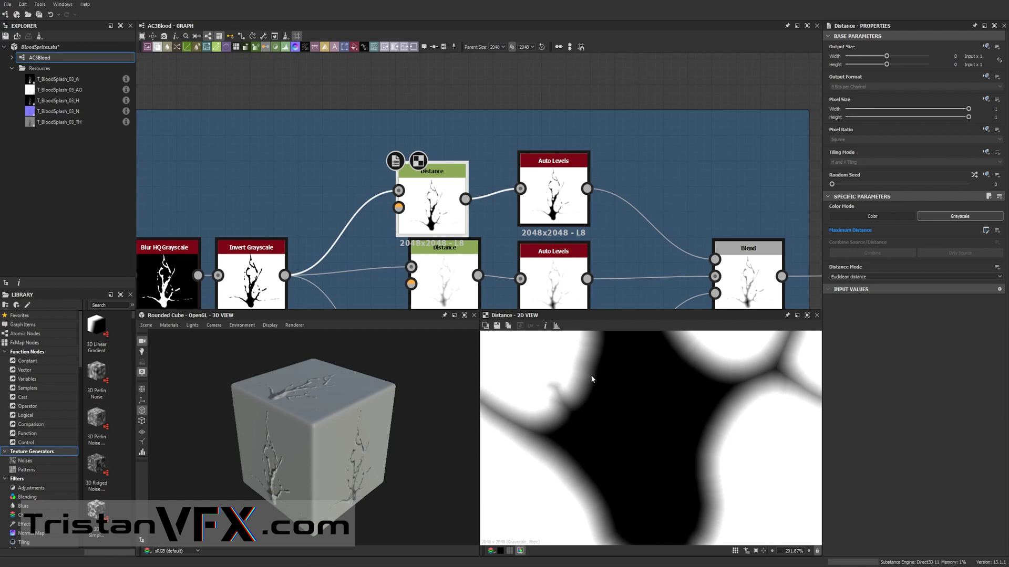
scroll(520, 250, "down", 2)
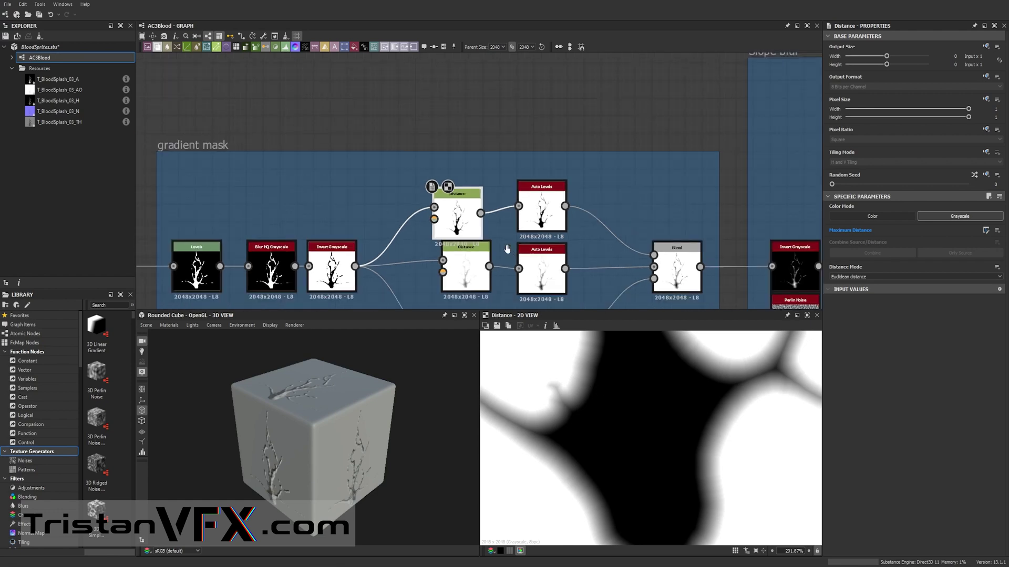
- Compare the two Auto Levels outputs with each other and with the middle Distance output in the 2D view
middle_click_drag(509, 250, 491, 178)
left_click(513, 147)
double_click(523, 190)
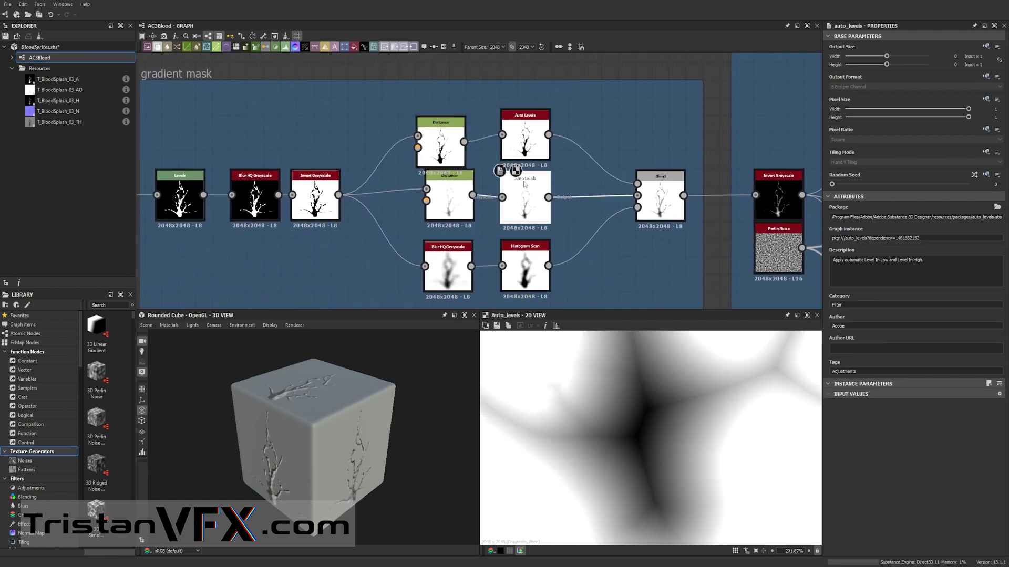
double_click(523, 148)
scroll(546, 184, "up", 2)
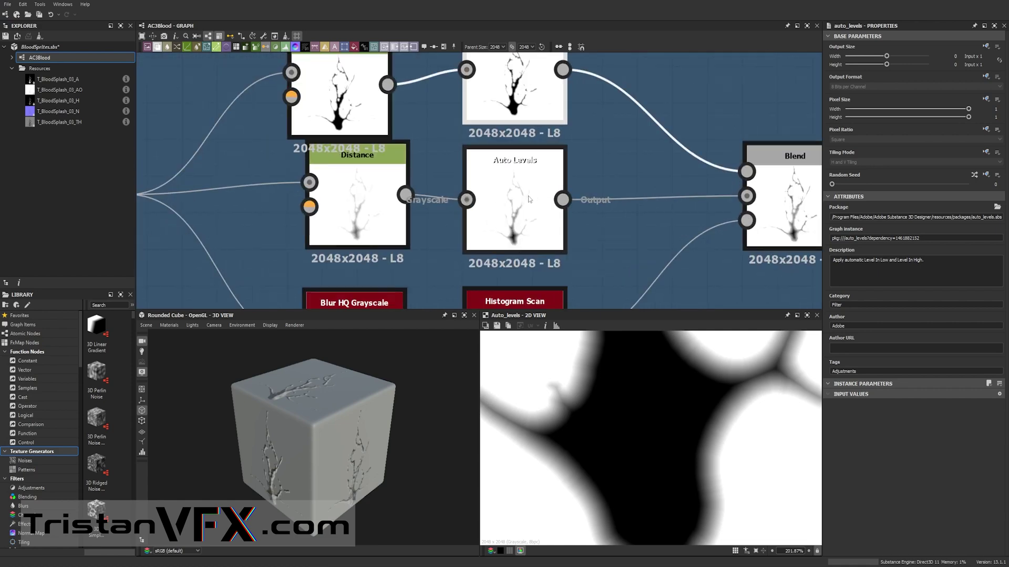
double_click(533, 200)
double_click(541, 105)
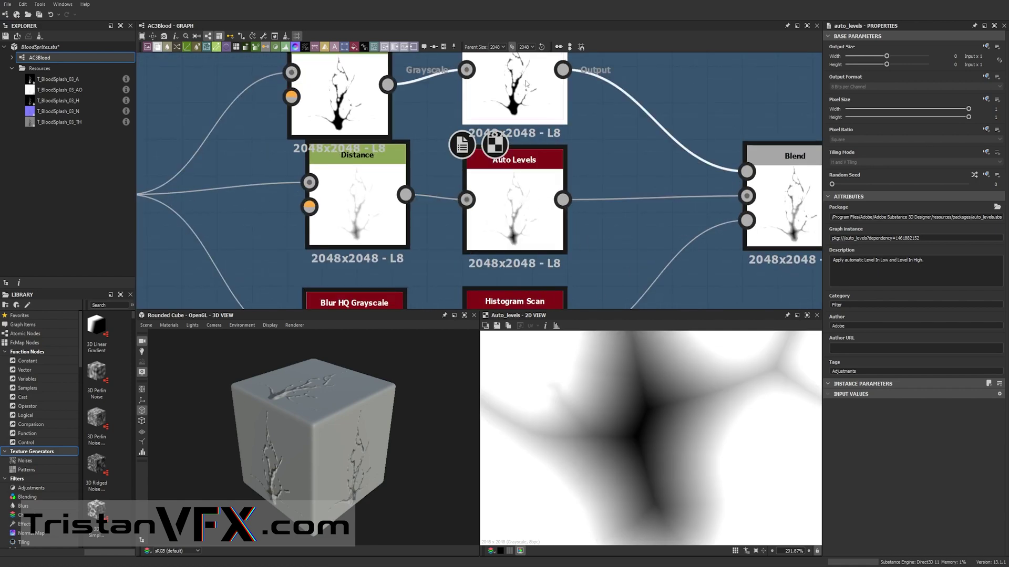
double_click(380, 182)
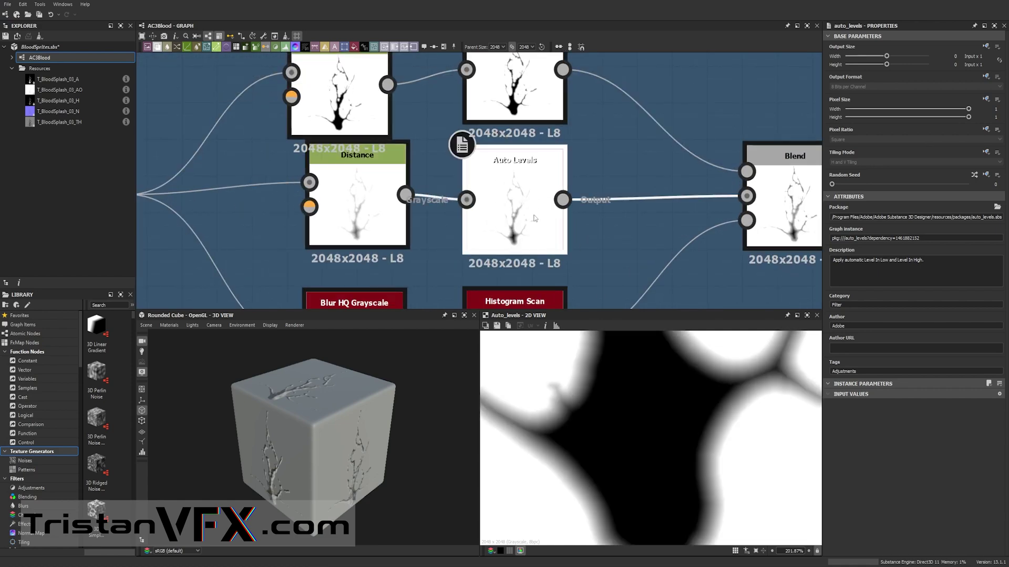
left_click(480, 214)
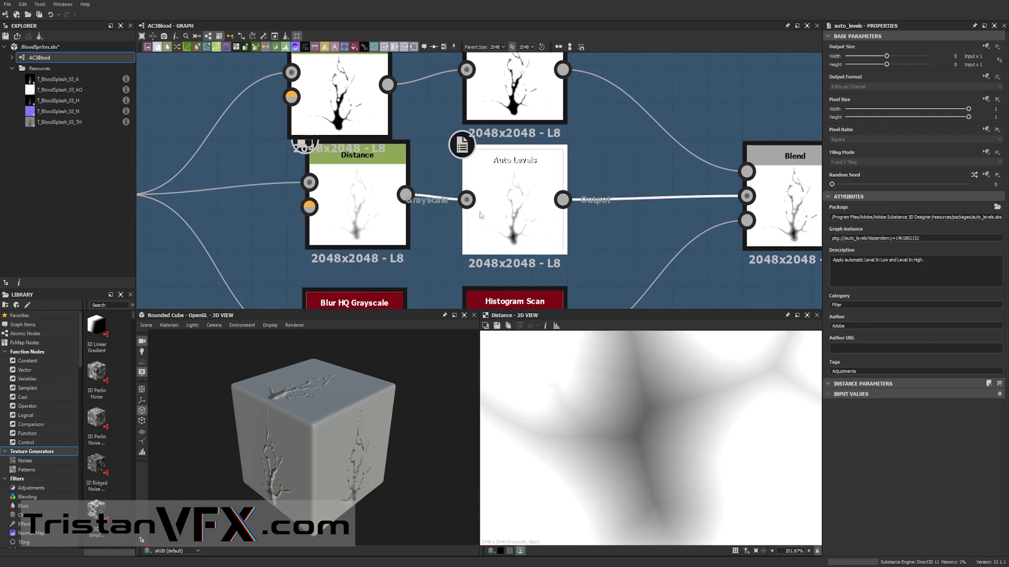
double_click(494, 215)
scroll(600, 237, "down", 5)
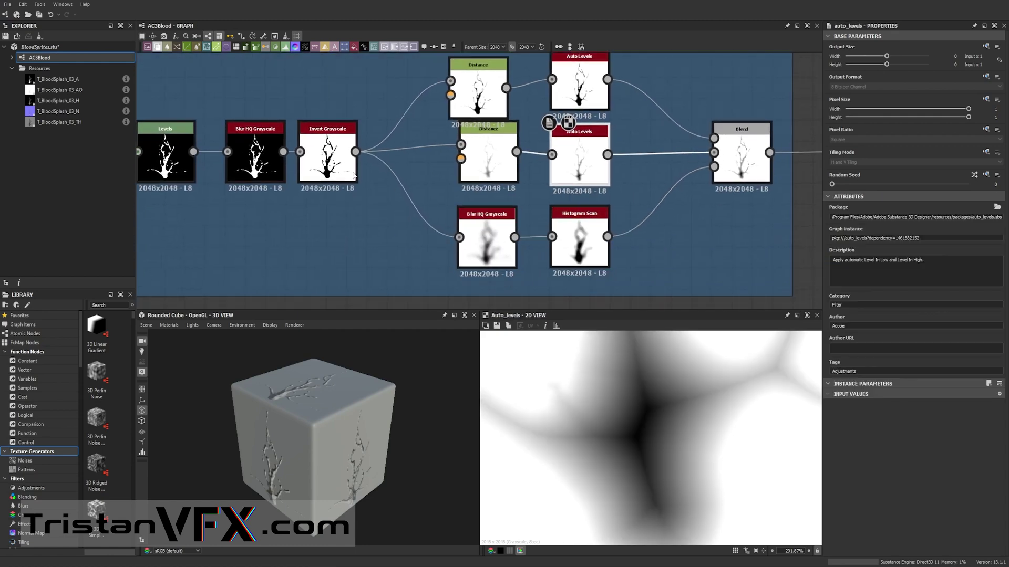
- Inspect the lower mask branch from Invert Grayscale through Blur HQ Grayscale to Histogram Scan
double_click(327, 157)
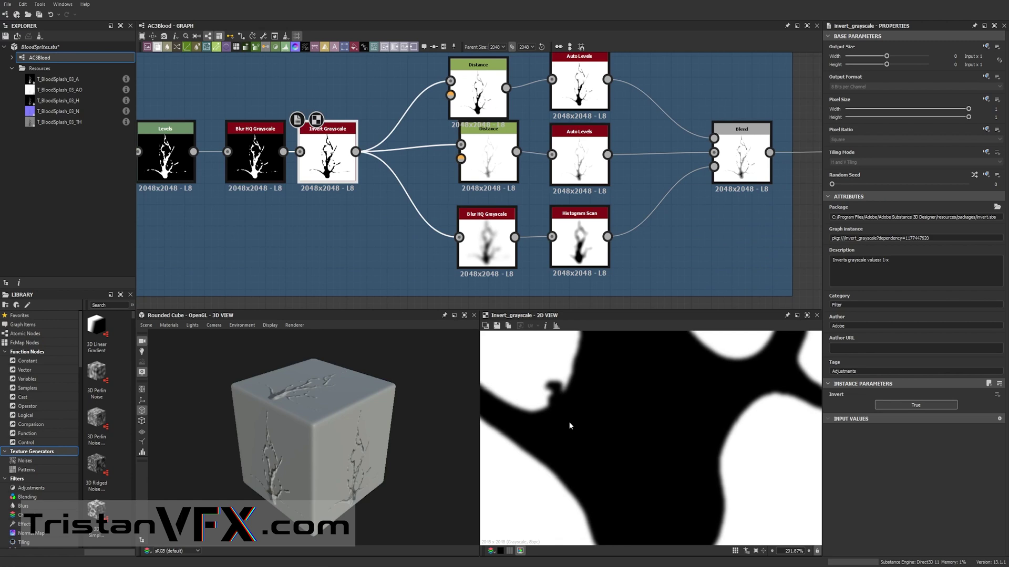
scroll(569, 421, "down", 4)
double_click(486, 239)
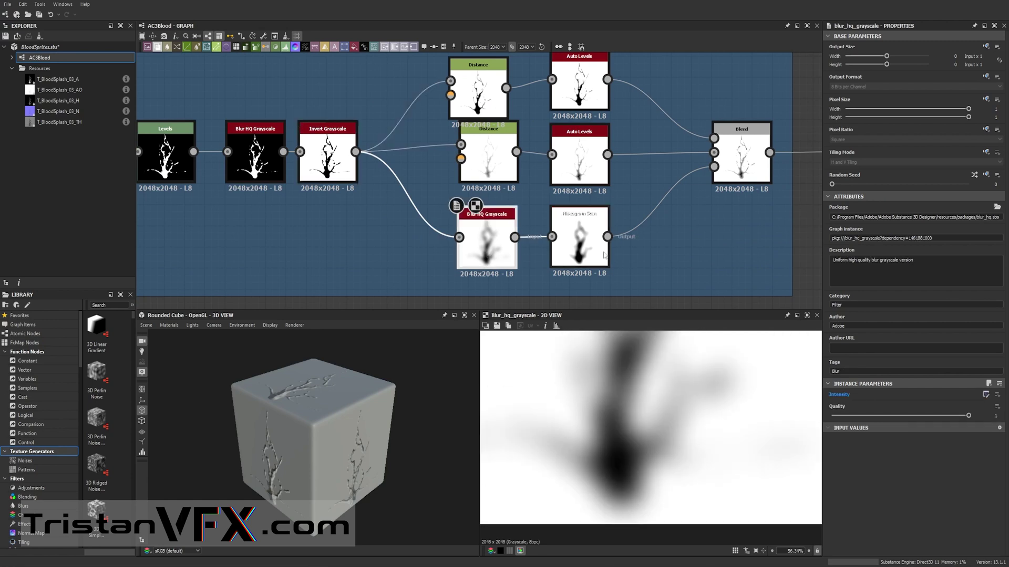
double_click(586, 237)
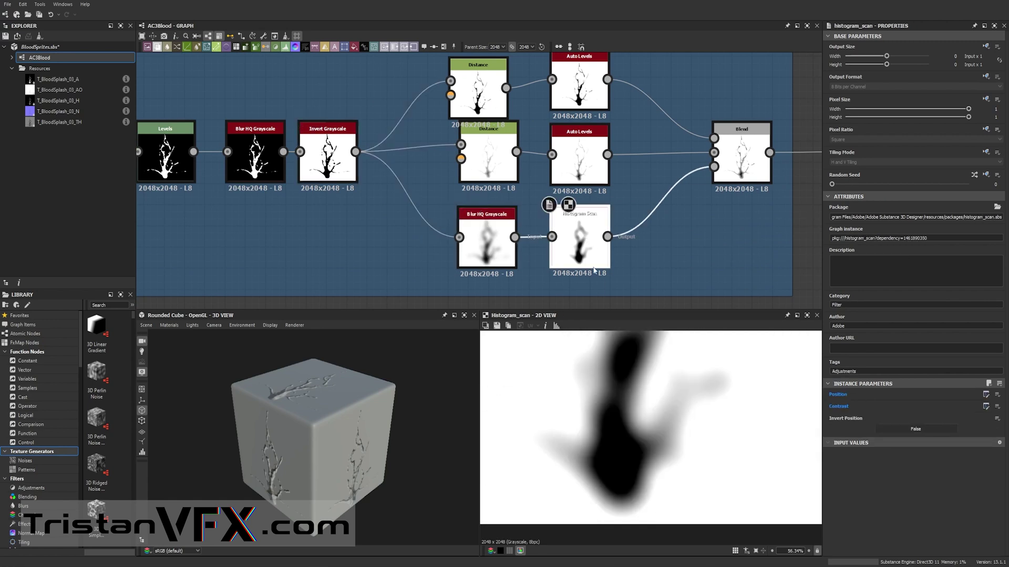
scroll(613, 416, "down", 3)
middle_click_drag(725, 230, 655, 293)
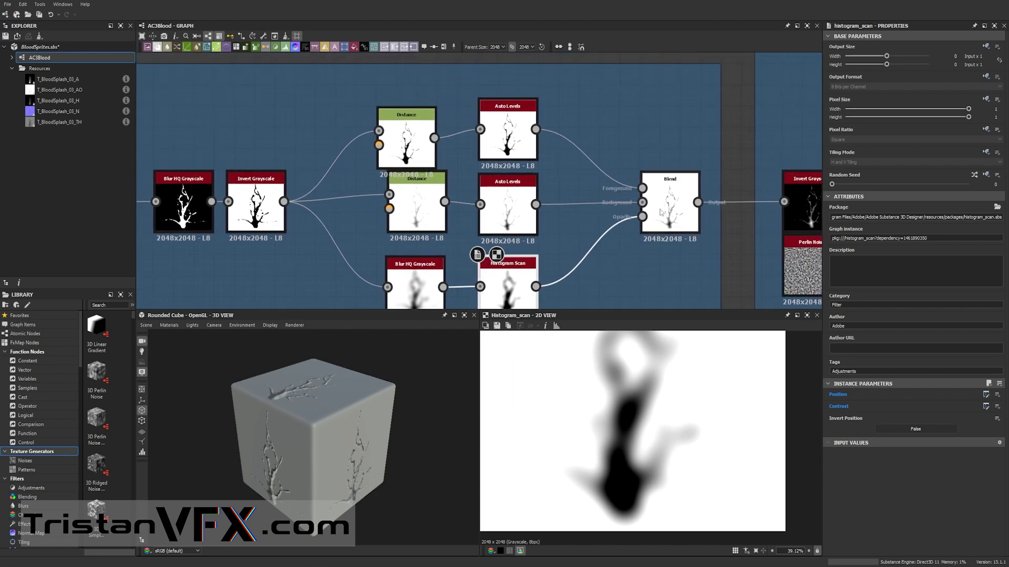
- Preview the gradient mask's Blend node and examine the combined gradient up close
double_click(676, 199)
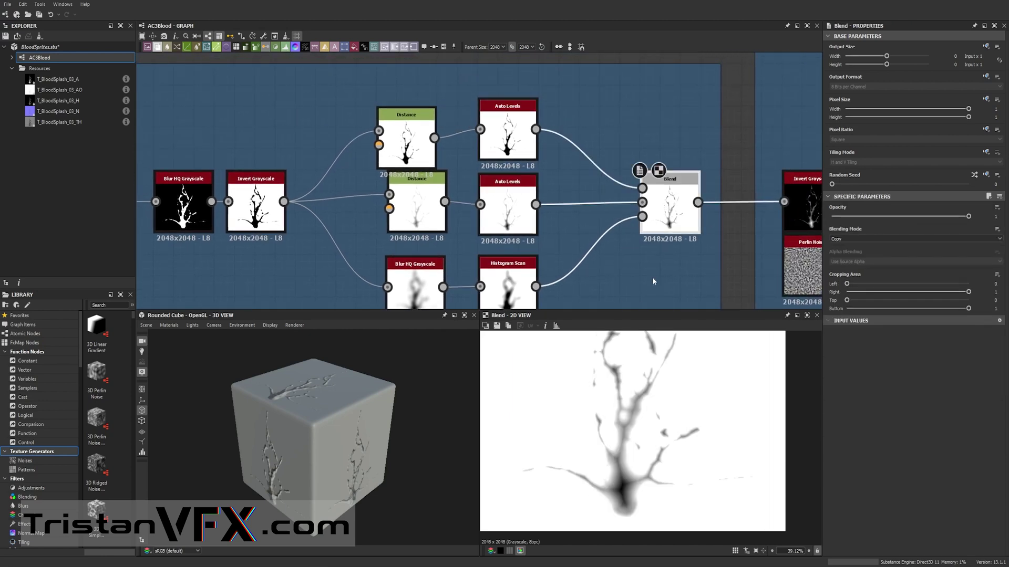
scroll(617, 491, "up", 4)
scroll(672, 267, "down", 2)
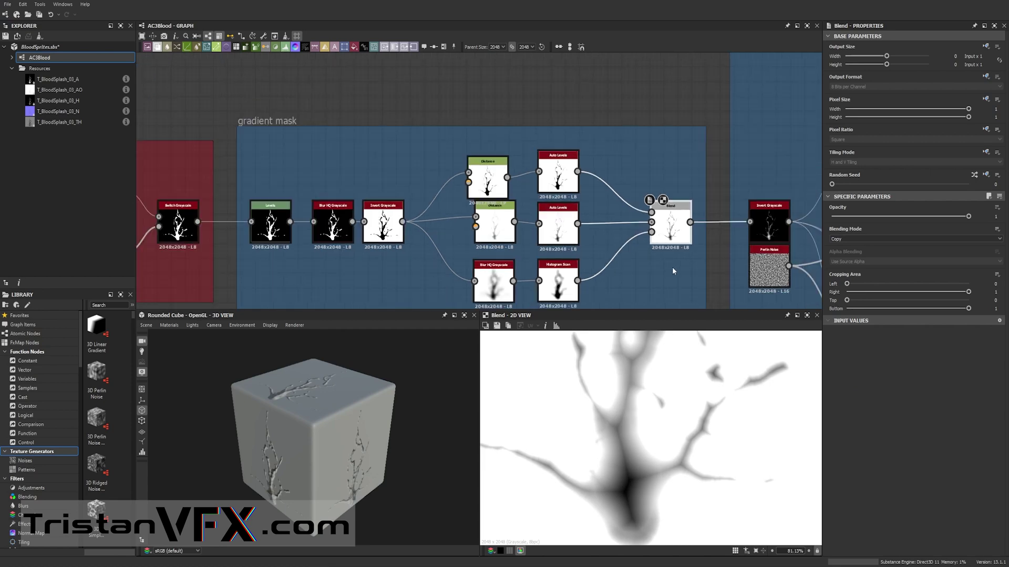
- In the Slope blur frame, inspect the Invert Grayscale, Perlin Noise, lower Histogram Scan and the Blend fed by Slope Blur Grayscale
scroll(673, 267, "down", 2)
middle_click_drag(672, 267, 334, 214)
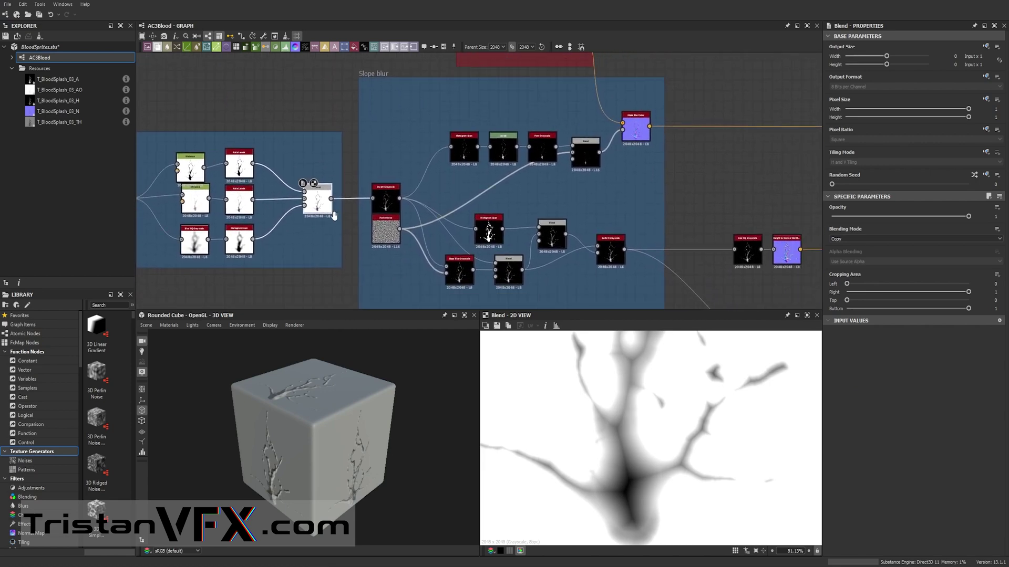
scroll(383, 200, "up", 3)
double_click(383, 199)
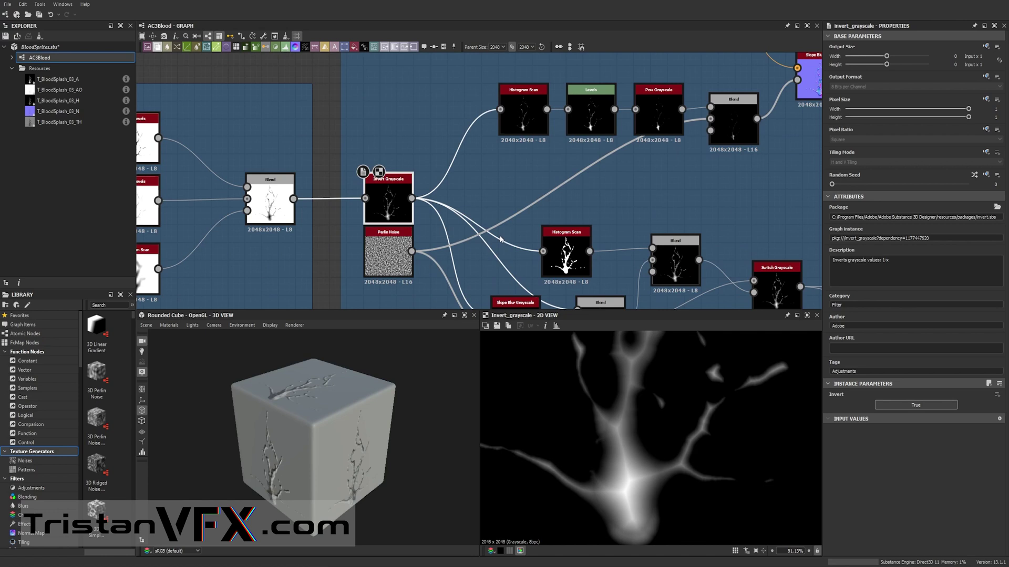
middle_click_drag(500, 239, 431, 161)
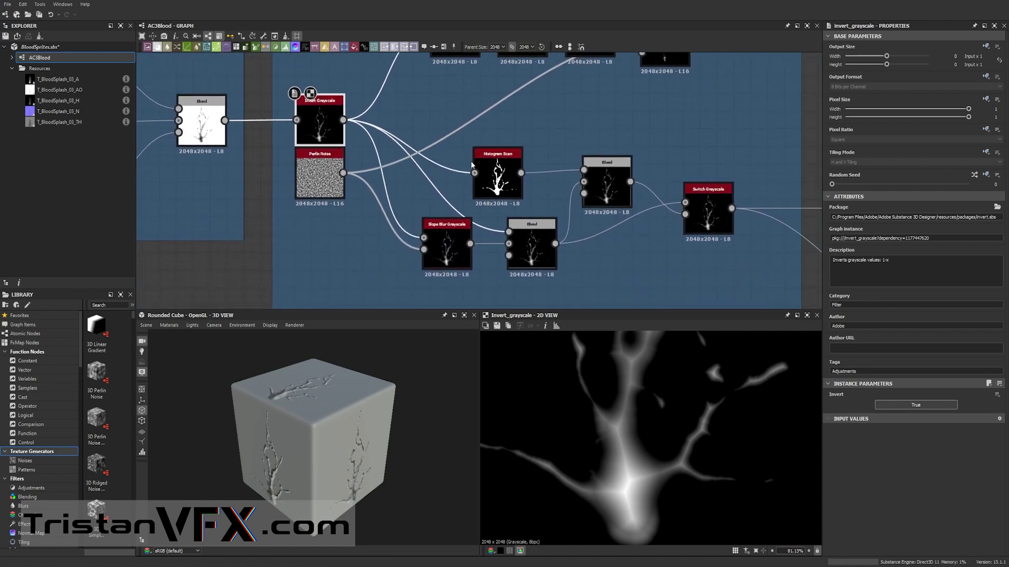
double_click(320, 178)
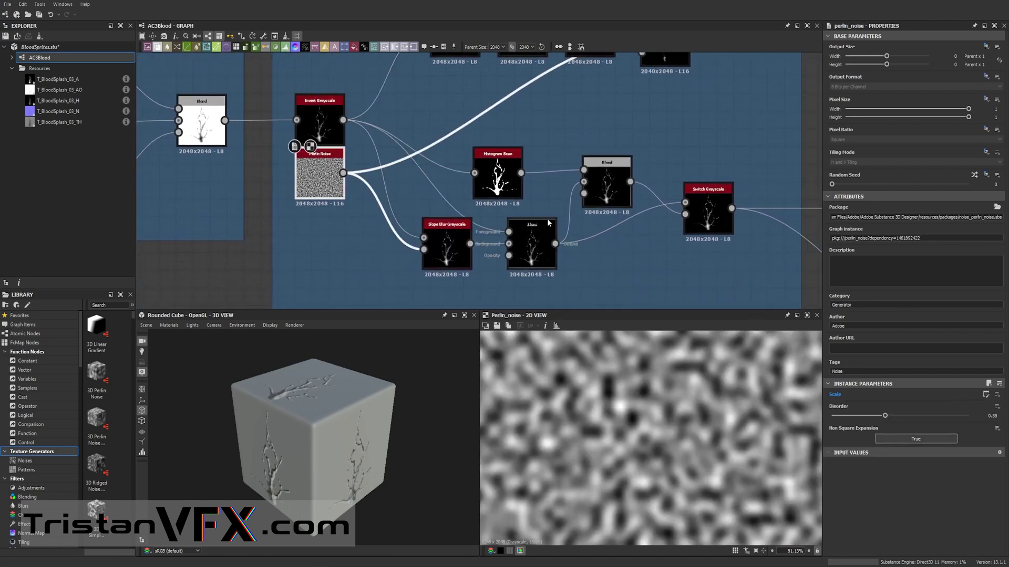
double_click(500, 170)
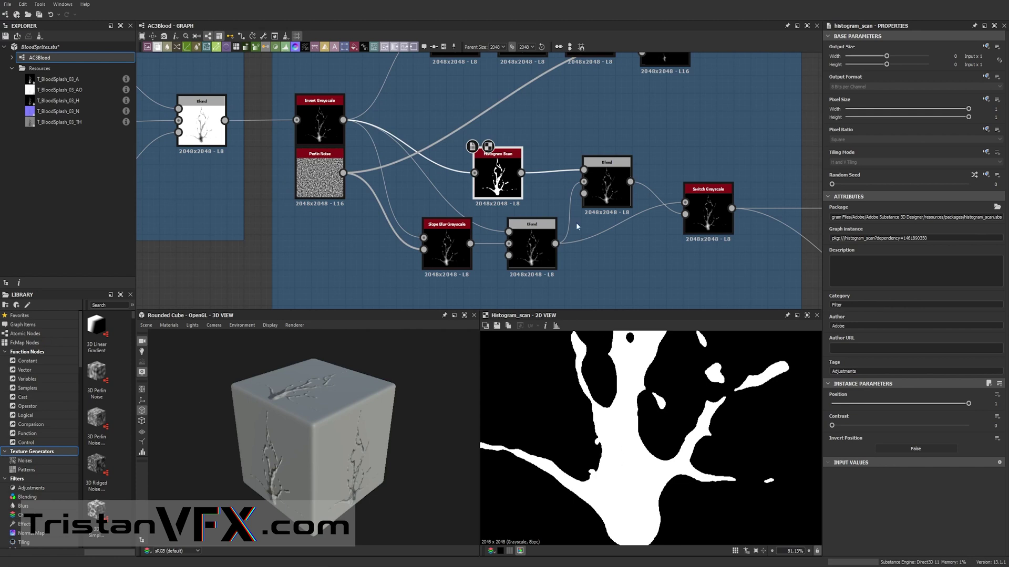
double_click(514, 254)
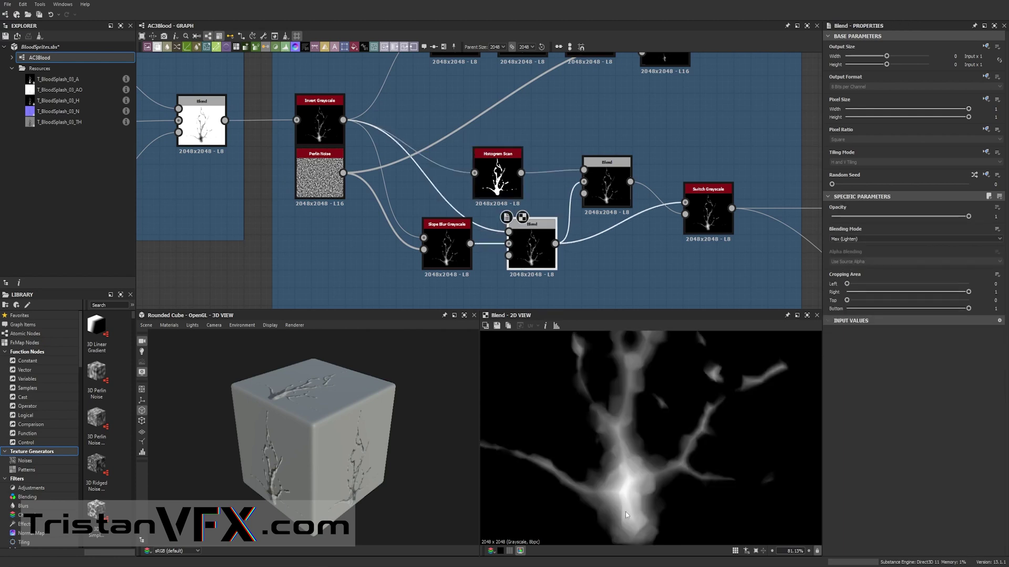
- Compare the Max (Lighten) Blend, Slope Blur Grayscale and Multiply Blend outputs in a close-up of the lower branch
scroll(600, 453, "up", 6)
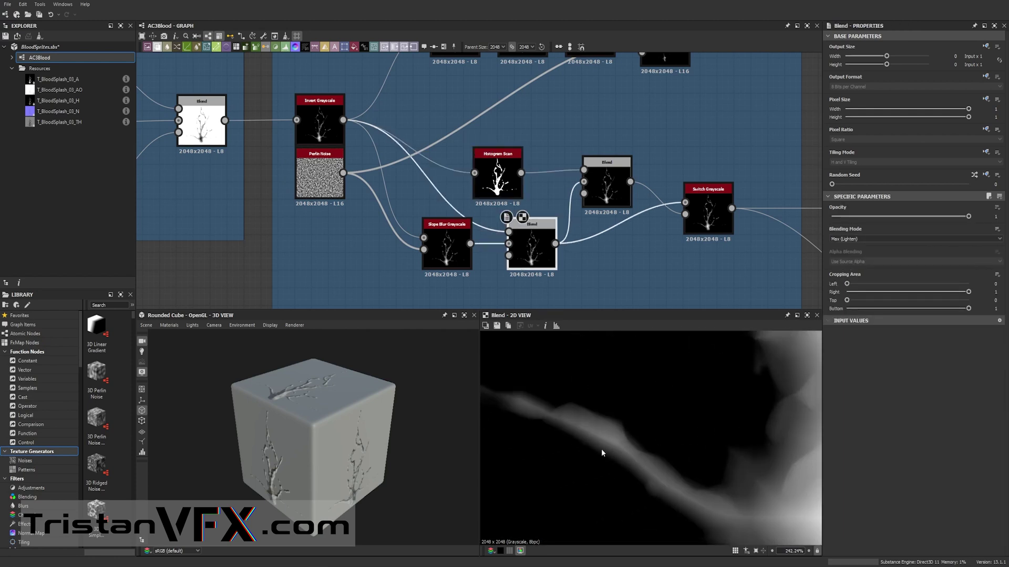
double_click(455, 237)
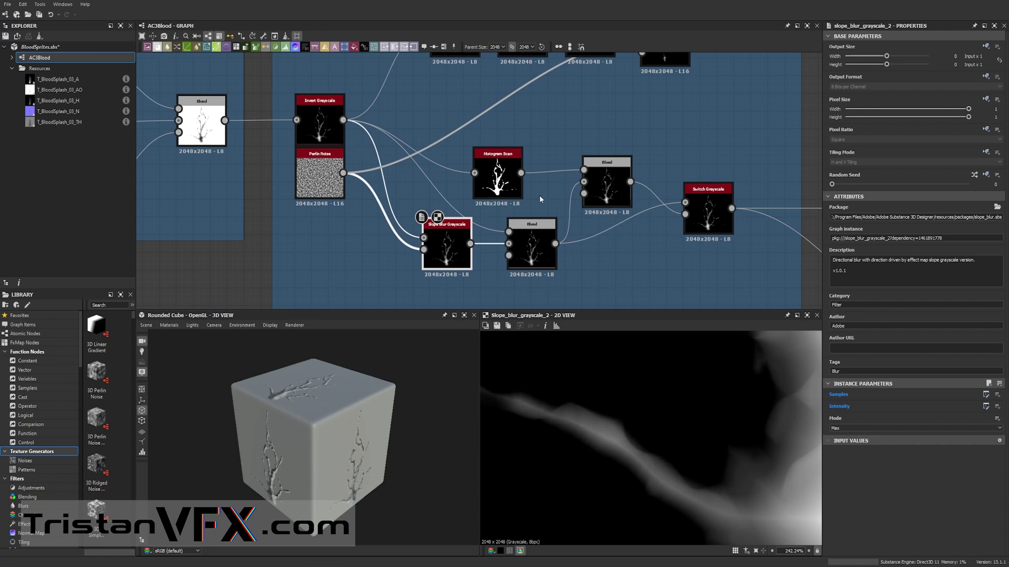
double_click(610, 194)
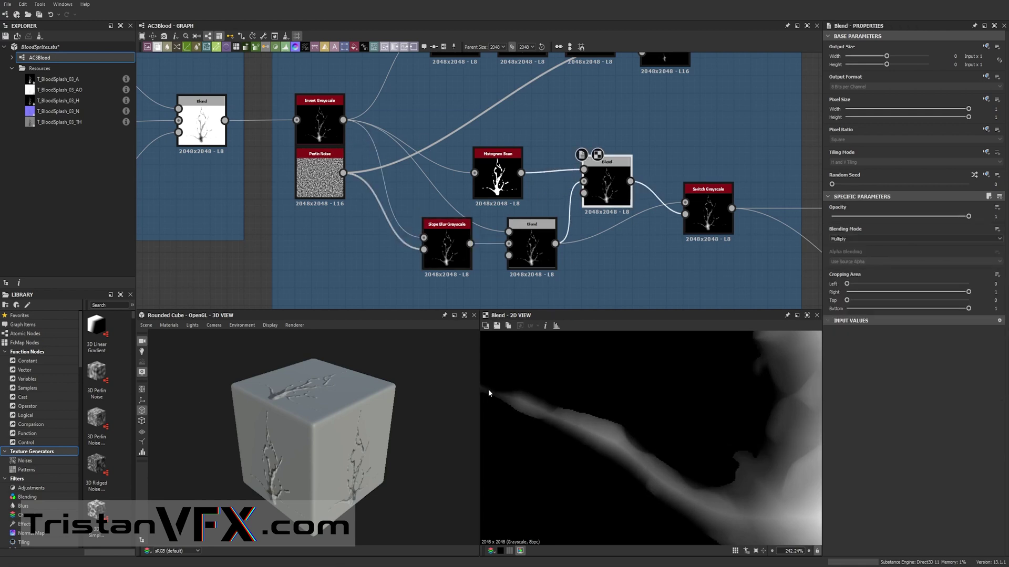
- Preview Switch Grayscale, select Blur HQ Grayscale, and examine the normal map produced by the Height to Normal World Units node
scroll(670, 281, "down", 3)
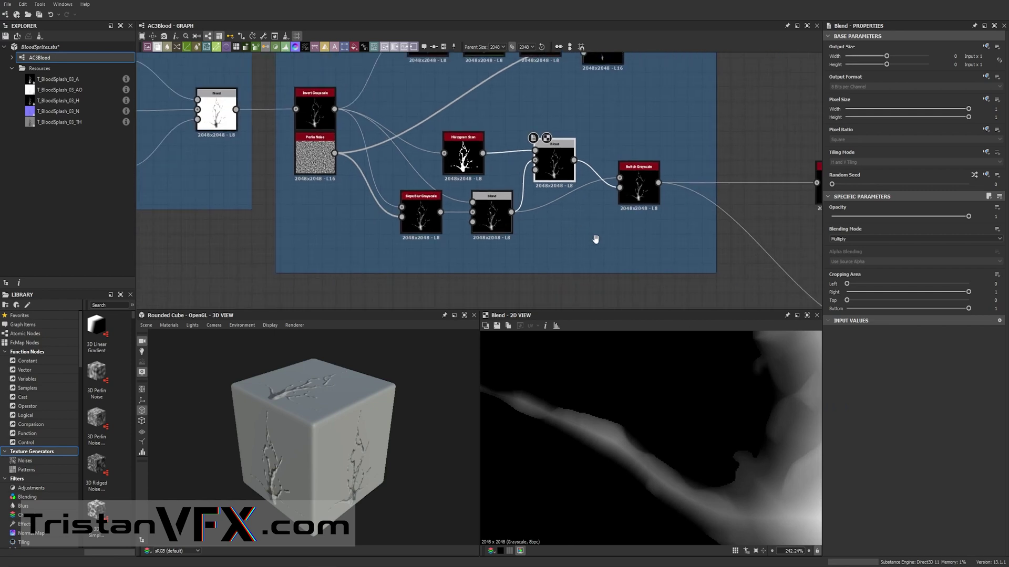
middle_click_drag(614, 227, 434, 217)
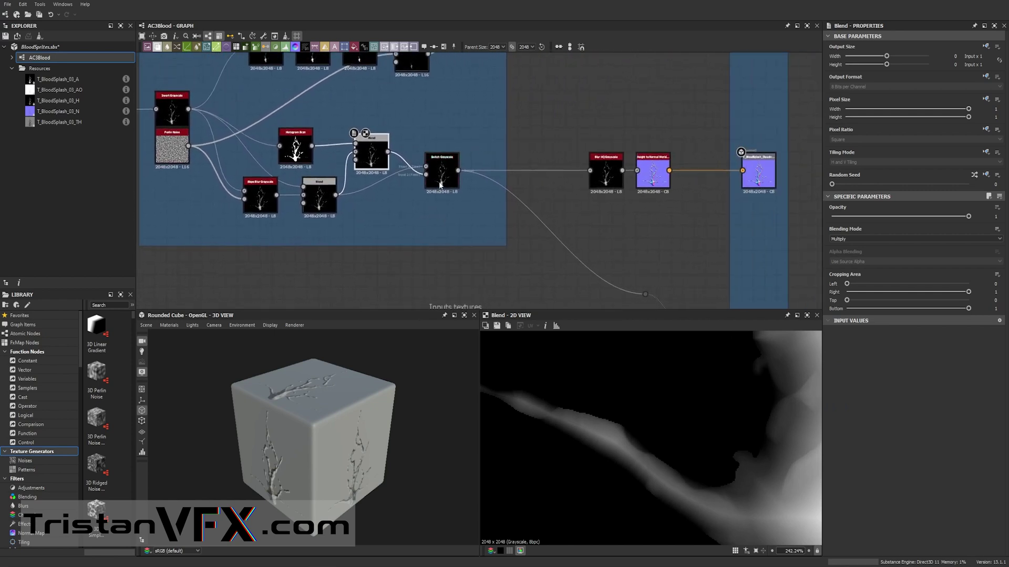
double_click(443, 171)
middle_click_drag(525, 207, 404, 217)
double_click(479, 180)
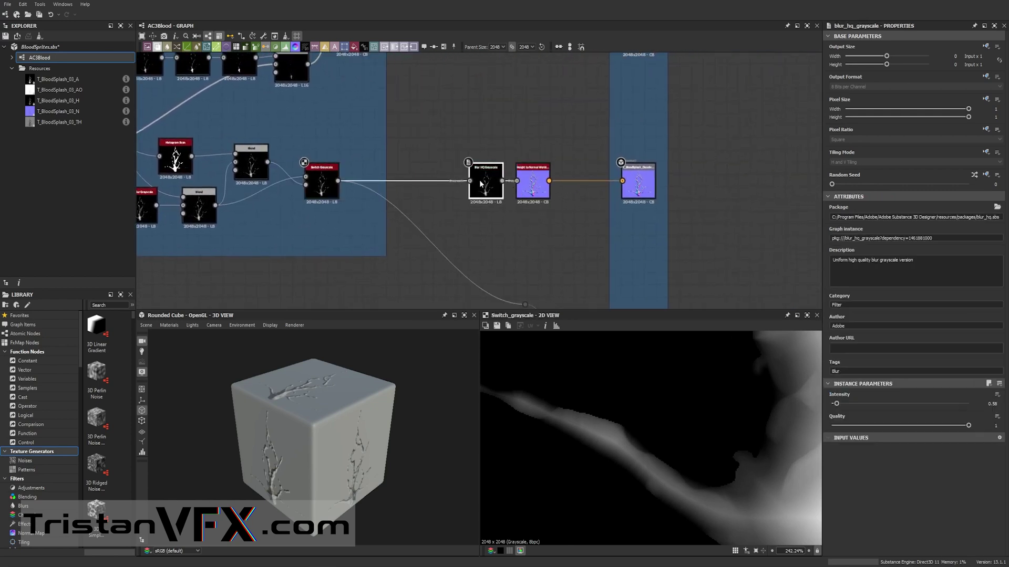
double_click(539, 185)
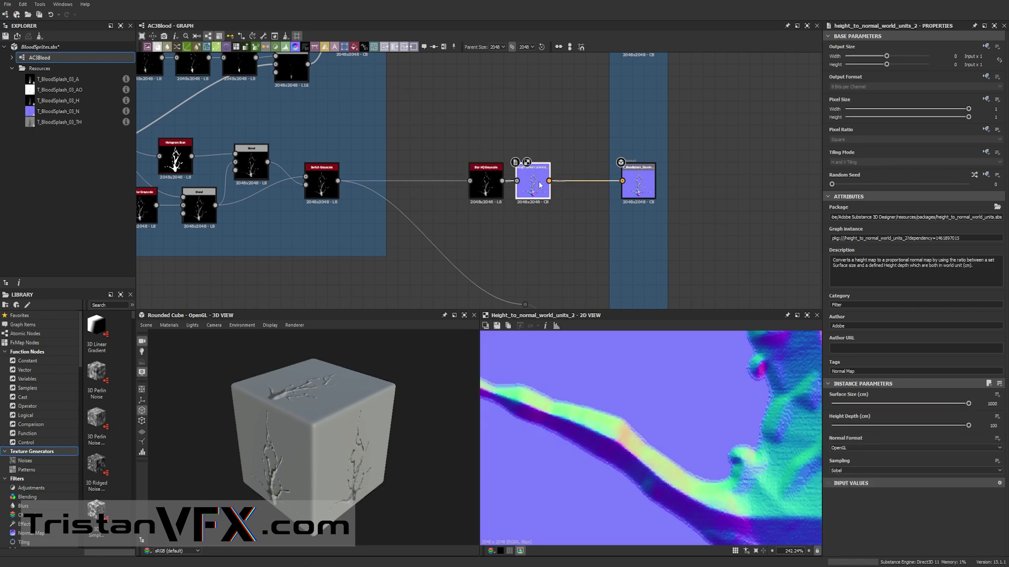
scroll(641, 455, "down", 6)
scroll(641, 454, "up", 2)
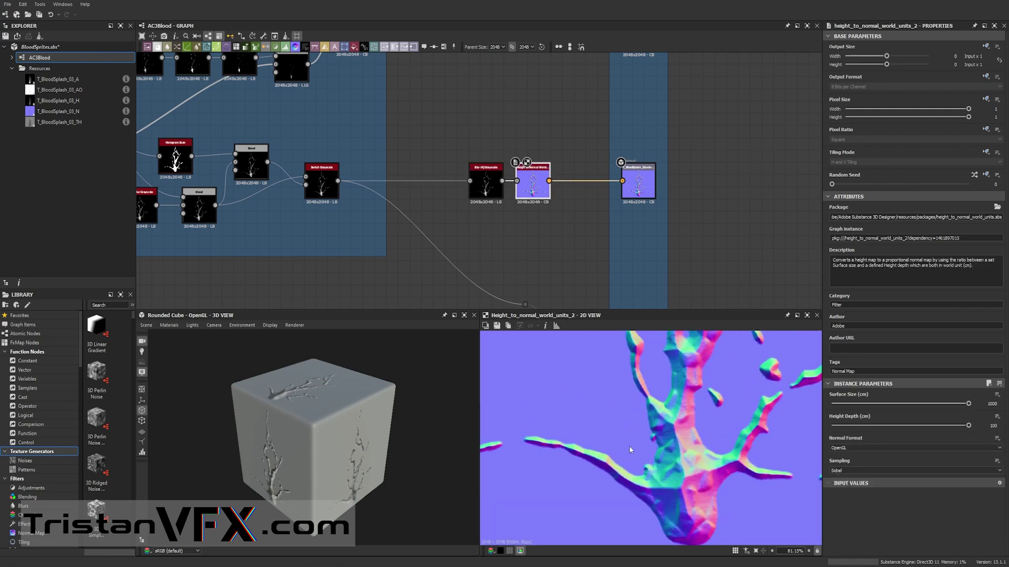
- Preview the T_BloodSplash_03_N bitmap in the Inputs textures frame above Slope blur and examine its surface detail up close
scroll(355, 182, "down", 1)
middle_click_drag(355, 182, 433, 261)
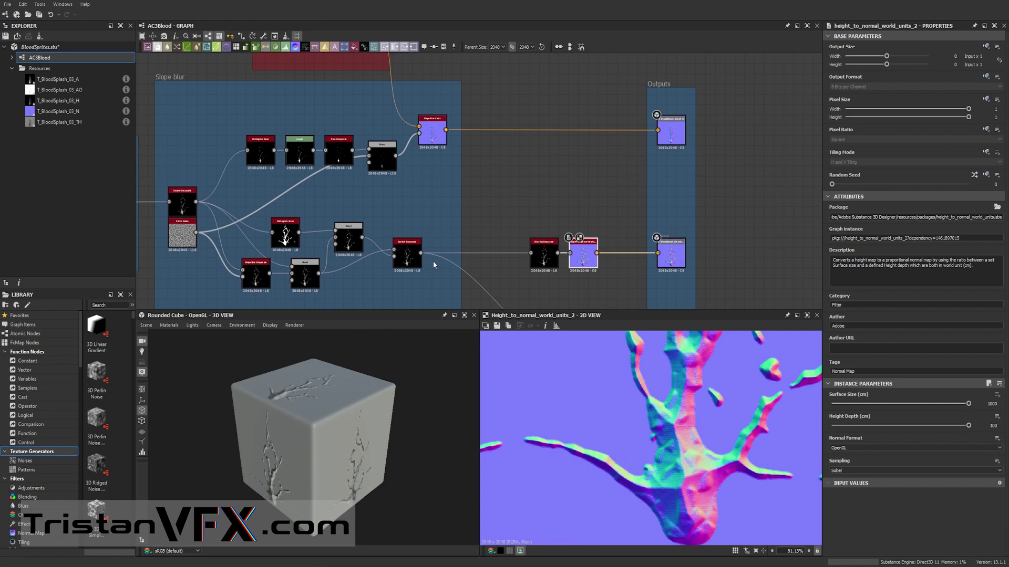
scroll(440, 183, "down", 1)
middle_click_drag(440, 183, 489, 267)
scroll(489, 268, "down", 1)
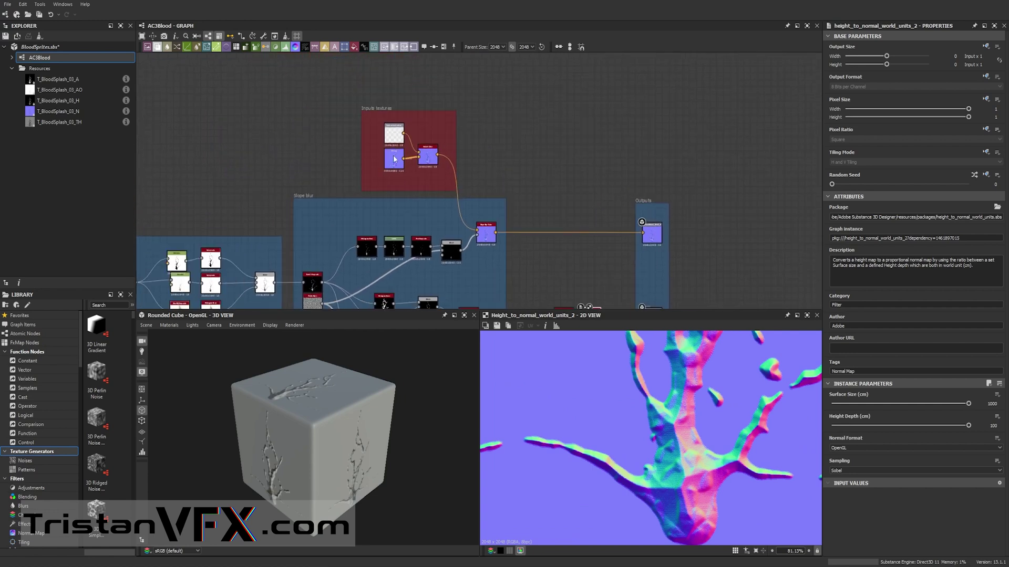
scroll(392, 157, "up", 4)
left_click(393, 157)
double_click(393, 161)
middle_click_drag(593, 453, 608, 438)
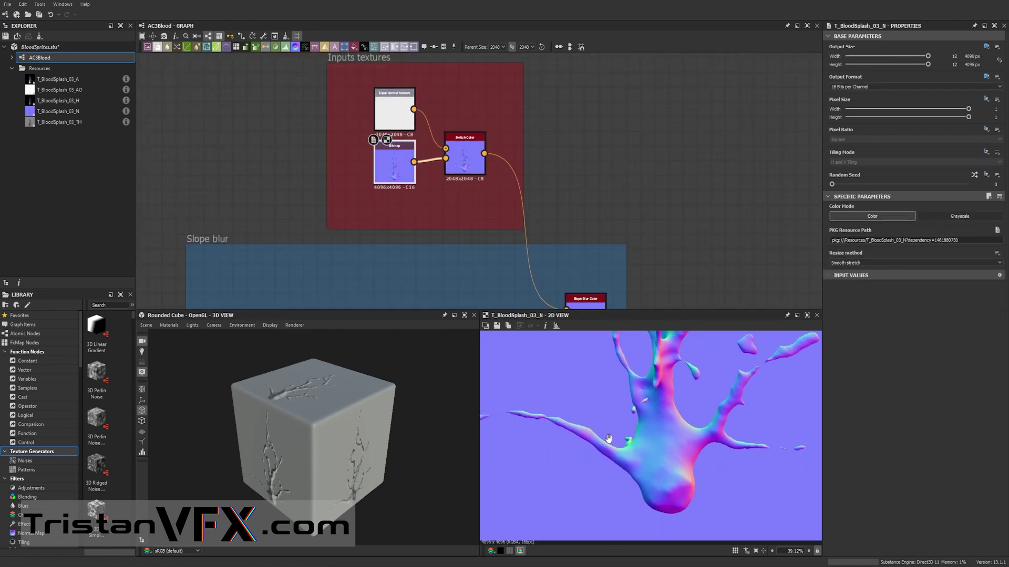
scroll(662, 477, "up", 5)
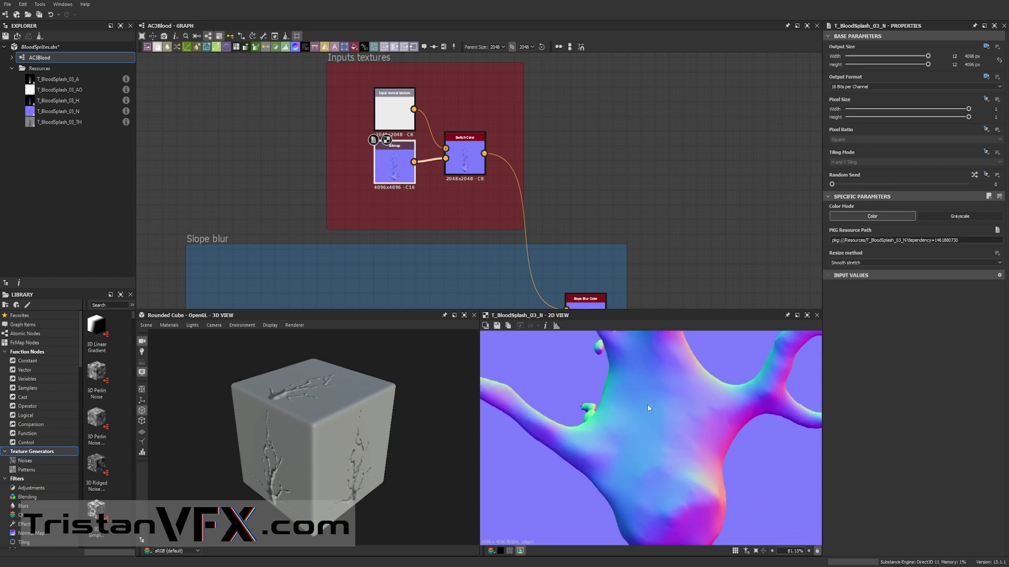
- Inspect the Histogram Scan and Levels outputs that start the upper branch of the Slope blur frame
scroll(455, 243, "down", 2)
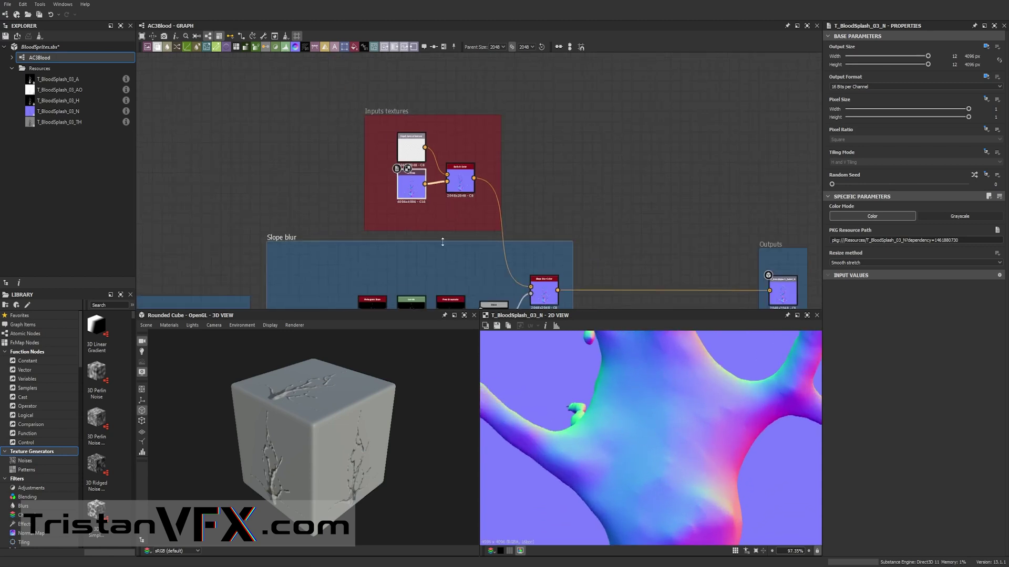
middle_click_drag(441, 241, 465, 119)
scroll(392, 216, "up", 4)
double_click(399, 181)
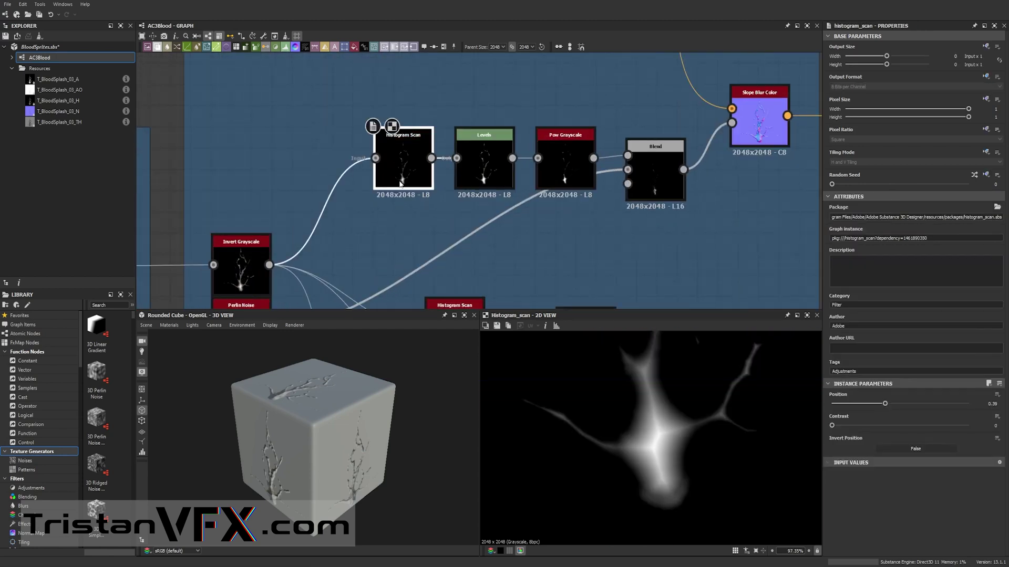
scroll(609, 405, "up", 4)
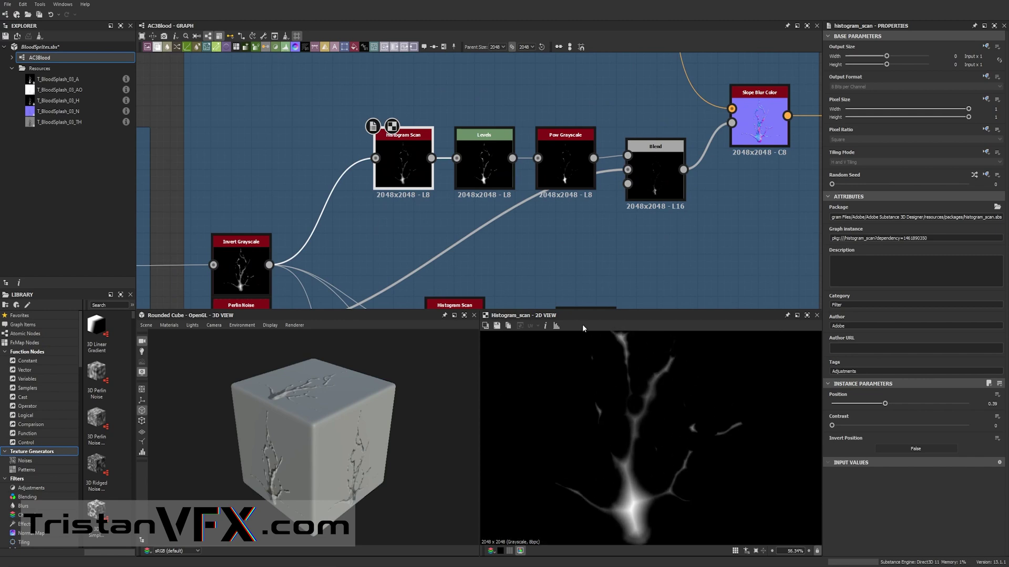
middle_click_drag(492, 187, 456, 223)
double_click(451, 200)
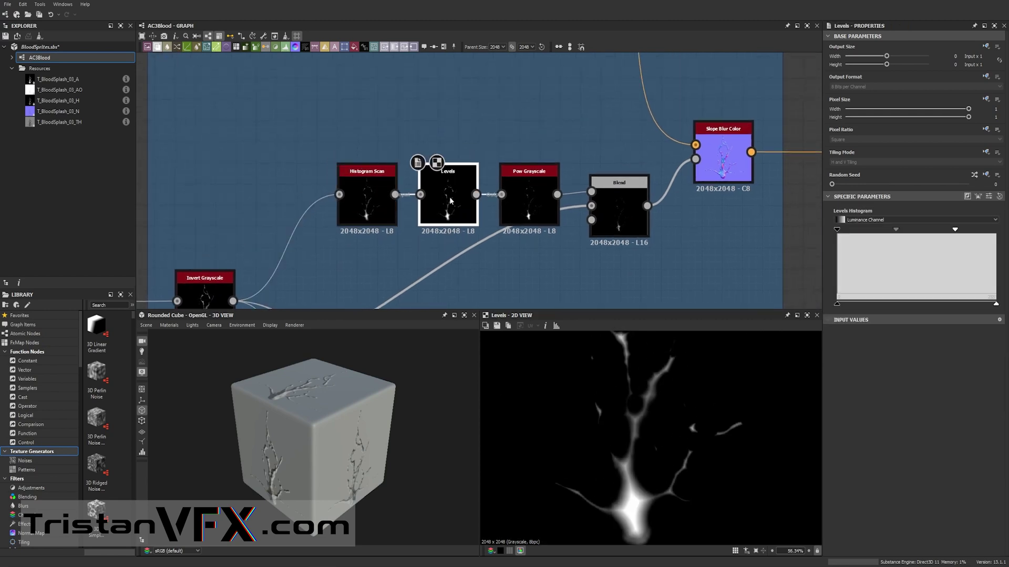
- Inspect the upper branch's Pow Grayscale and Blend outputs, ending with the Slope Blur Color normal map
double_click(532, 198)
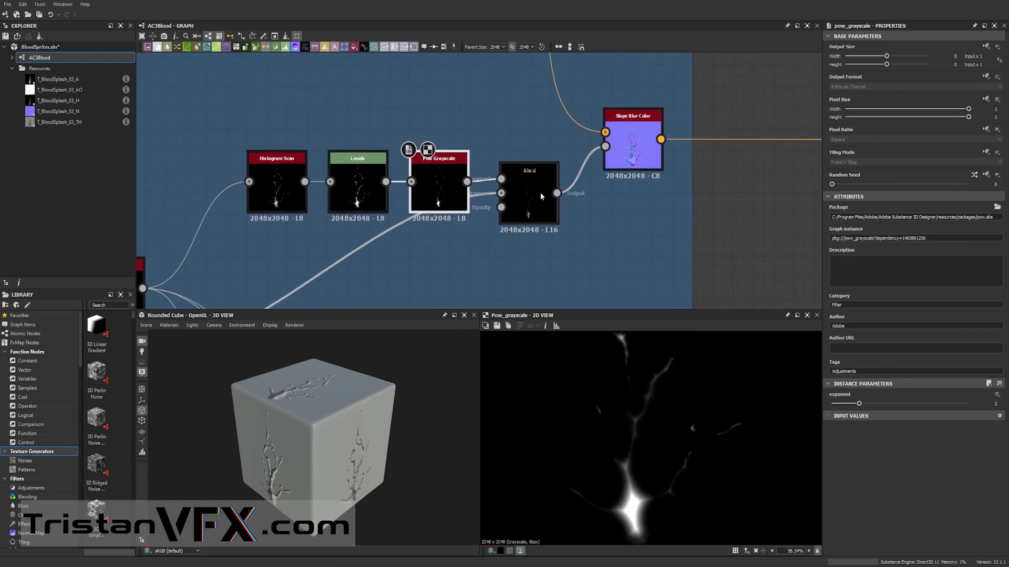
double_click(540, 192)
scroll(642, 443, "up", 3)
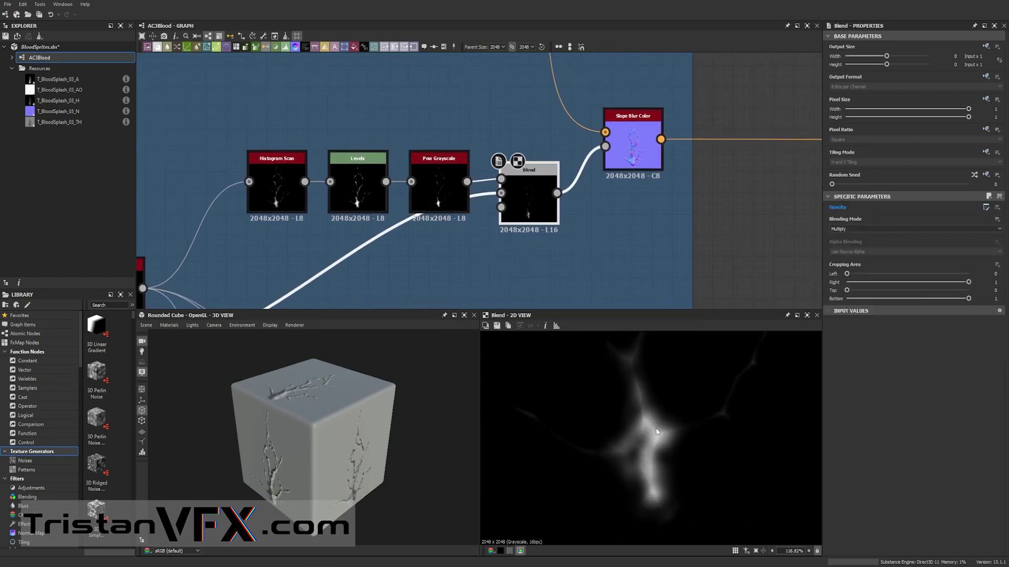
middle_click_drag(638, 153, 541, 197)
double_click(541, 198)
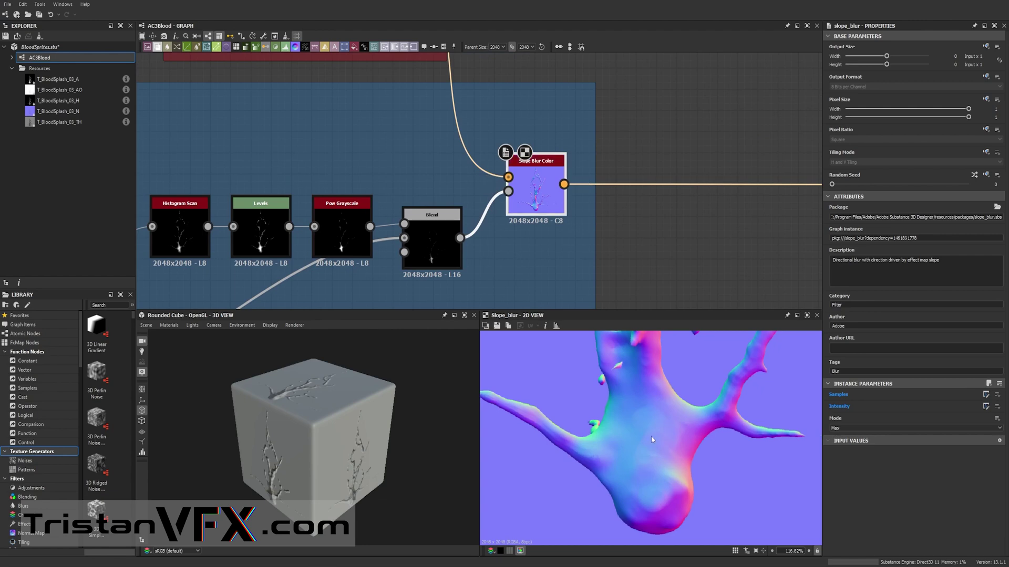
- In the lower Inputs textures frame, preview the T_BloodSplash_03_TH thickness and T_BloodSplash_03_H height bitmaps
scroll(610, 231, "down", 6)
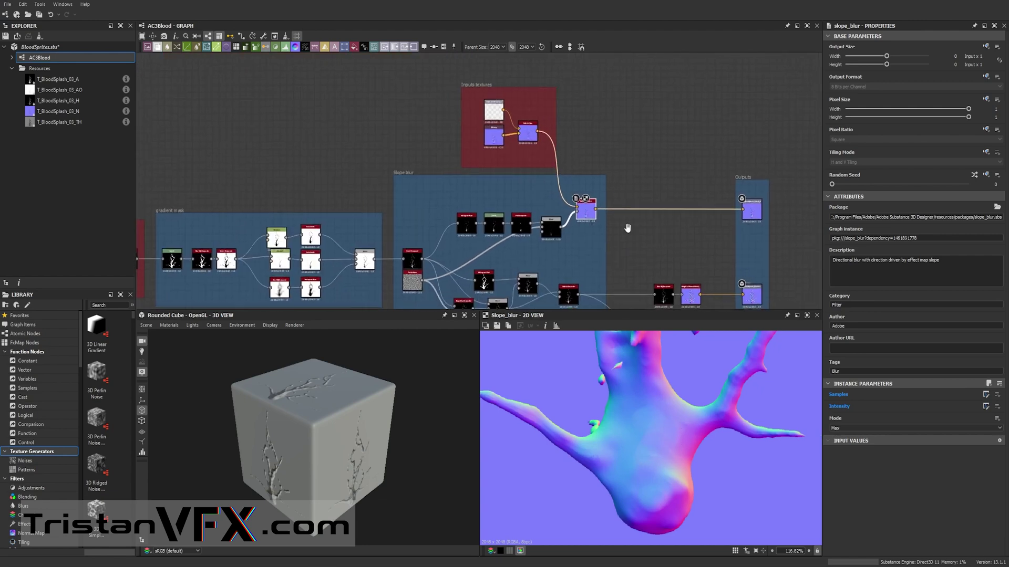
middle_click_drag(663, 237, 504, 150)
scroll(596, 165, "down", 2)
scroll(504, 151, "up", 2)
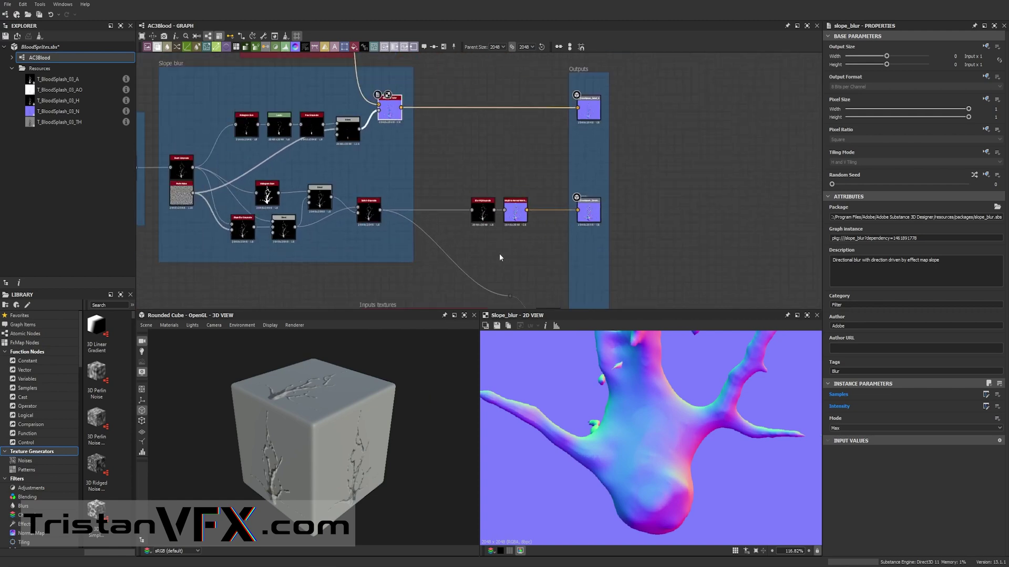
middle_click_drag(499, 253, 507, 153)
scroll(397, 196, "up", 3)
middle_click_drag(397, 198, 415, 135)
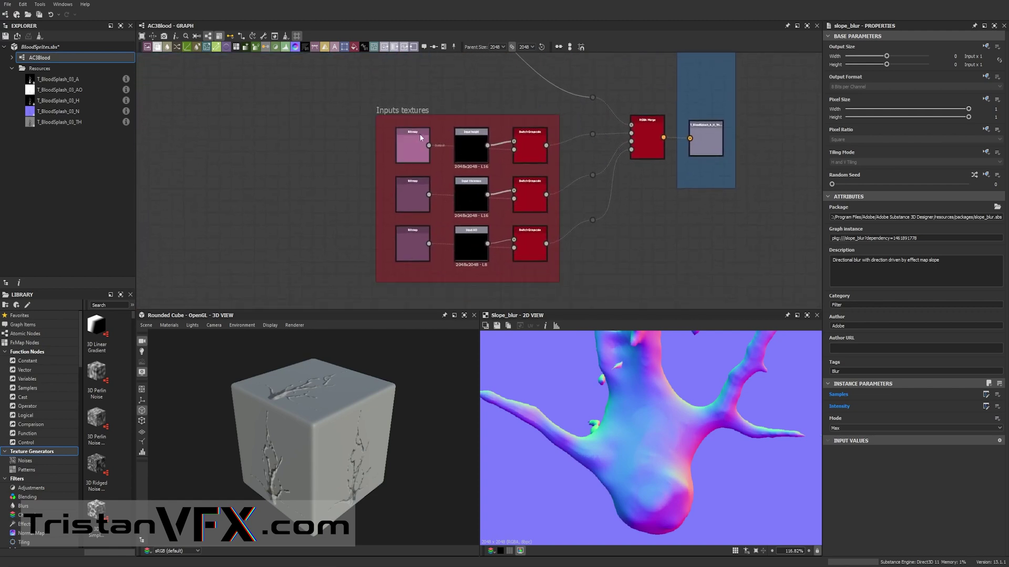
scroll(418, 168, "up", 3)
left_click(415, 204)
double_click(415, 127)
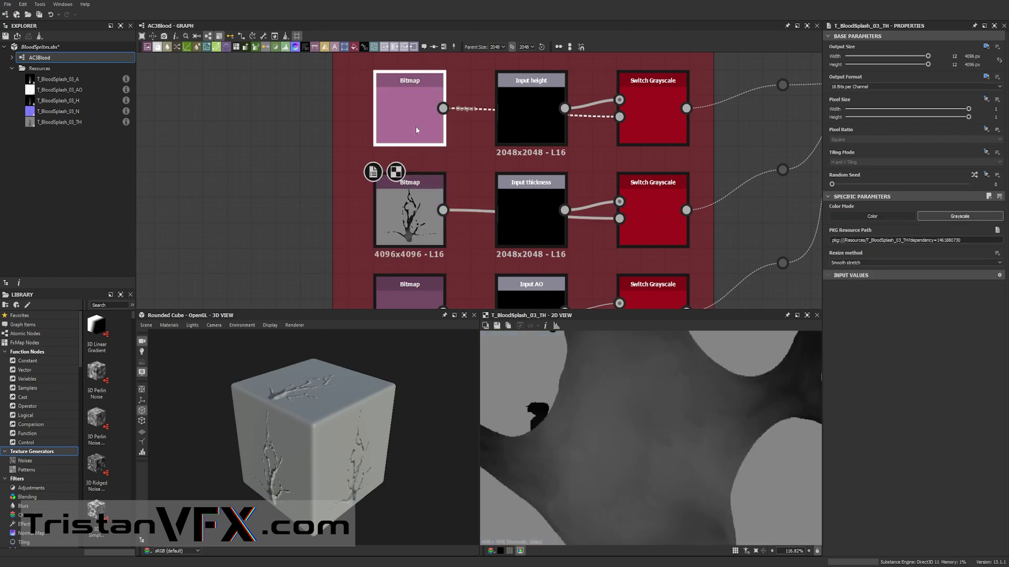
- Preview the thickness bitmap again, followed by the T_BloodSplash_03_AO bitmap below it
scroll(351, 208, "down", 2)
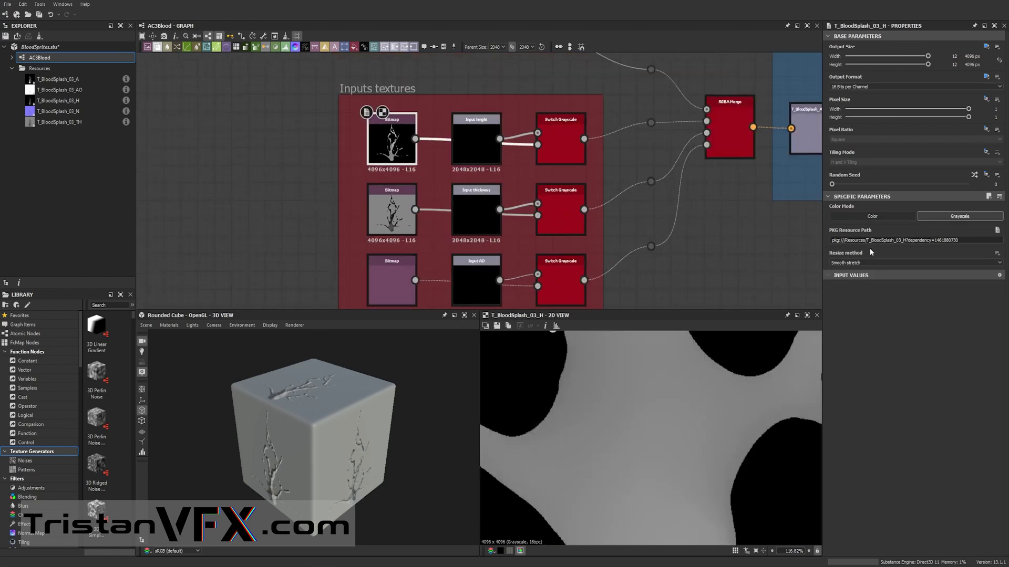
double_click(389, 221)
middle_click_drag(389, 221, 387, 157)
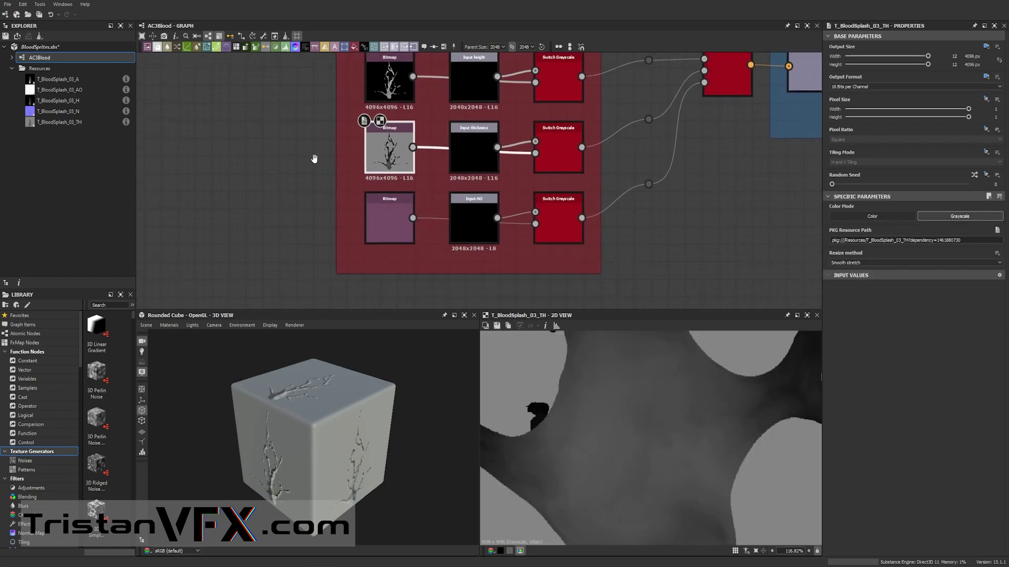
double_click(392, 216)
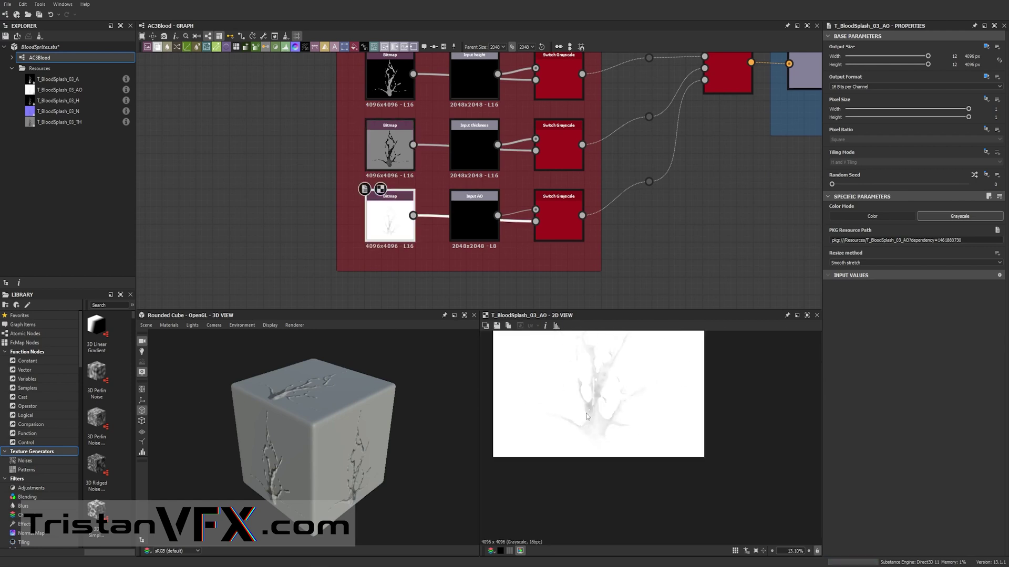
- Preview the RGBA Merge node that packs the mask, height, thickness and AO channels
scroll(526, 173, "down", 2)
middle_click_drag(513, 176, 481, 250)
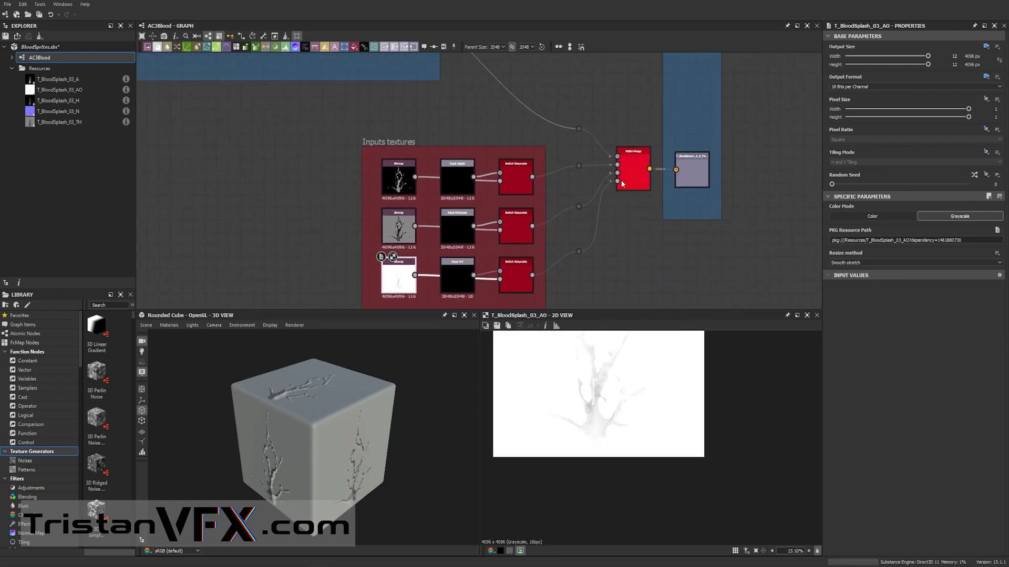
double_click(630, 180)
double_click(631, 180)
scroll(627, 164, "up", 1)
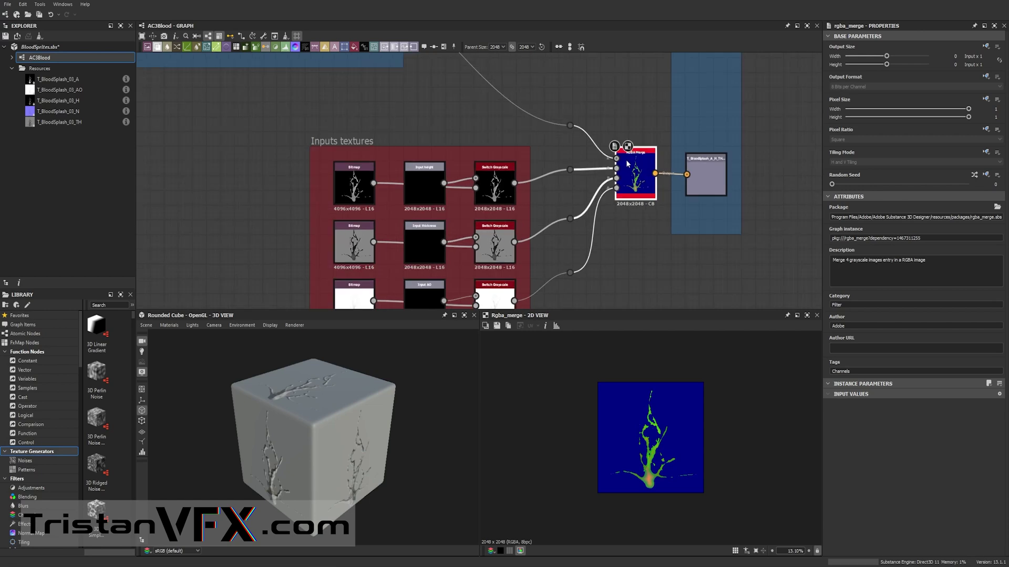
scroll(568, 113, "down", 1)
- Trace the first RGBA Merge input back to the Slope blur frame's Switch Grayscale and examine that node's output up close
middle_click_drag(568, 108, 535, 225)
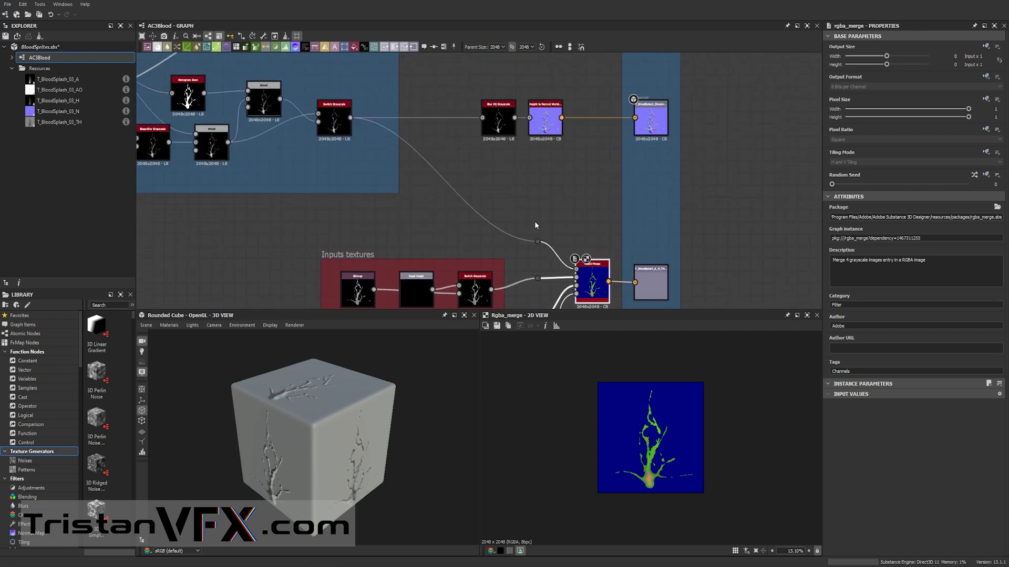
scroll(570, 272, "up", 5)
scroll(431, 210, "down", 3)
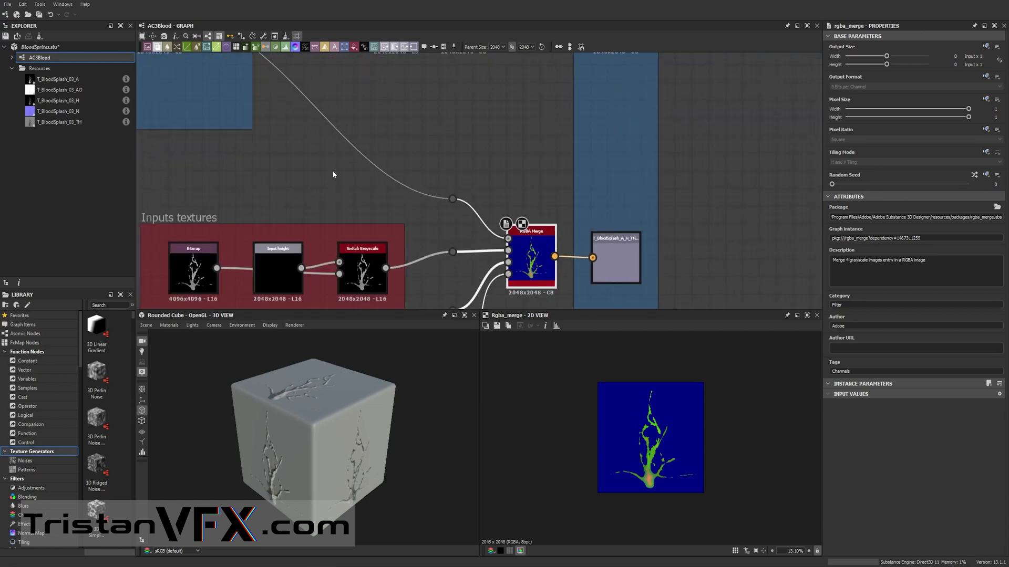
middle_click_drag(333, 174, 534, 306)
double_click(364, 162)
scroll(645, 474, "up", 5)
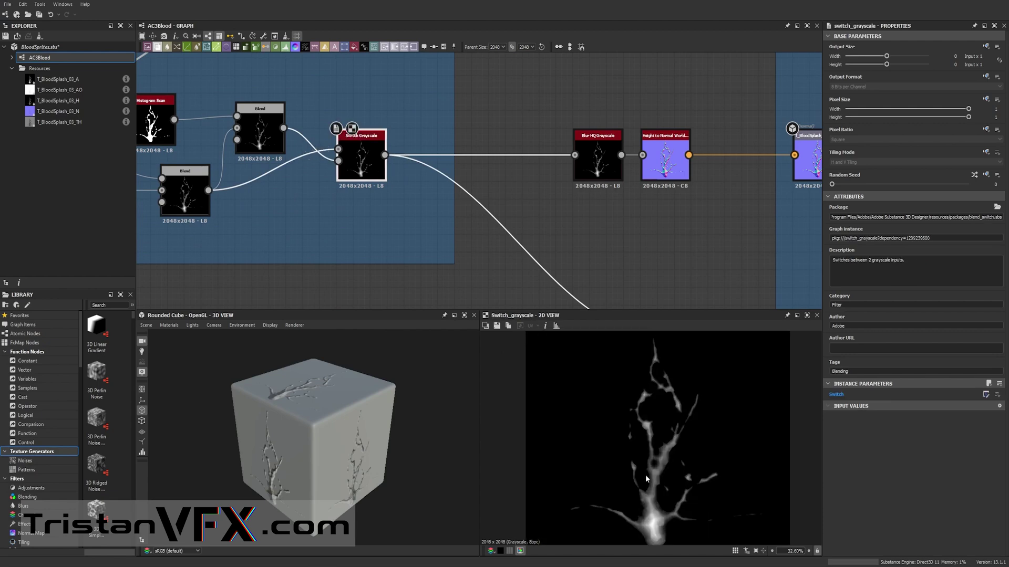
- Follow the Switch Grayscale connection into RGBA Merge and select the packed texture's output node
scroll(574, 226, "down", 3)
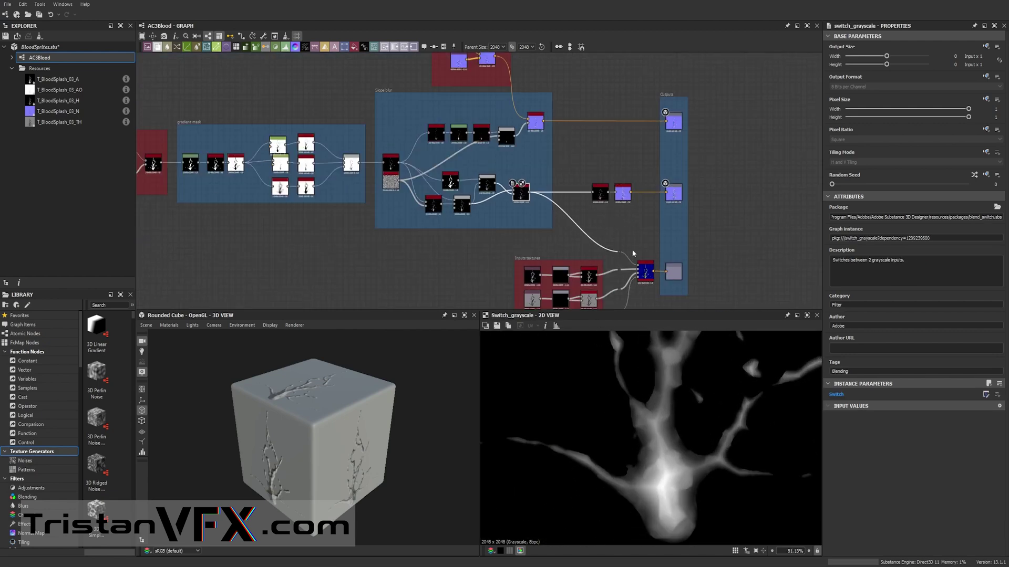
scroll(608, 206, "up", 4)
scroll(644, 158, "down", 2)
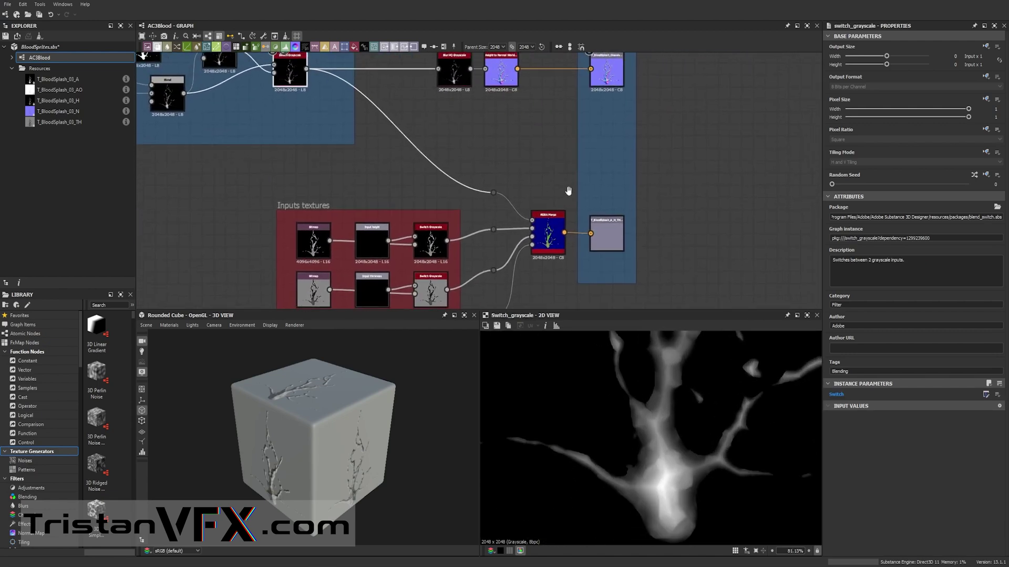
left_click(610, 237)
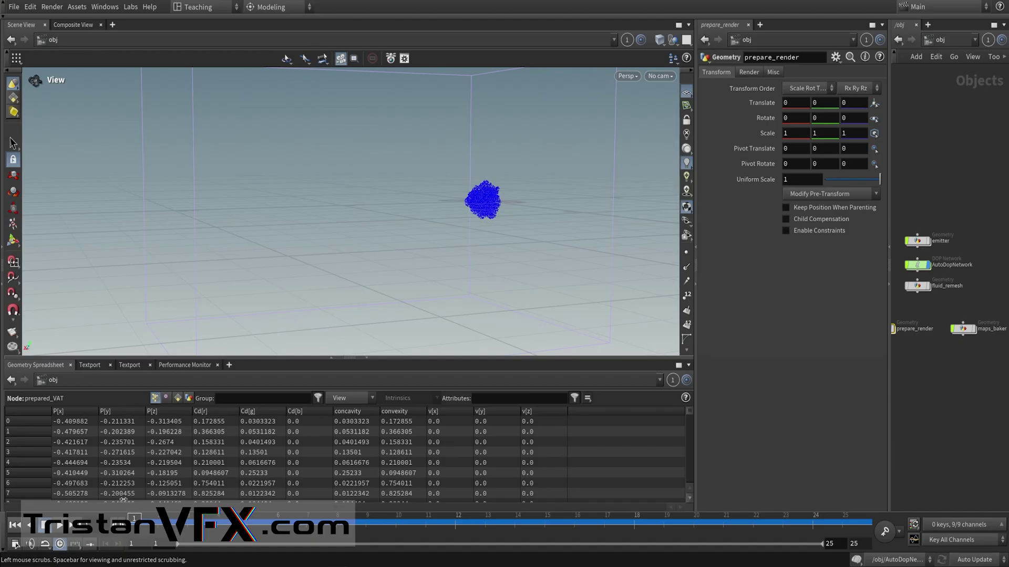
- Switch to the Houdini scene and scrub the timeline forward from frame 1 to view the particle simulation
left_click_drag(132, 517, 657, 536)
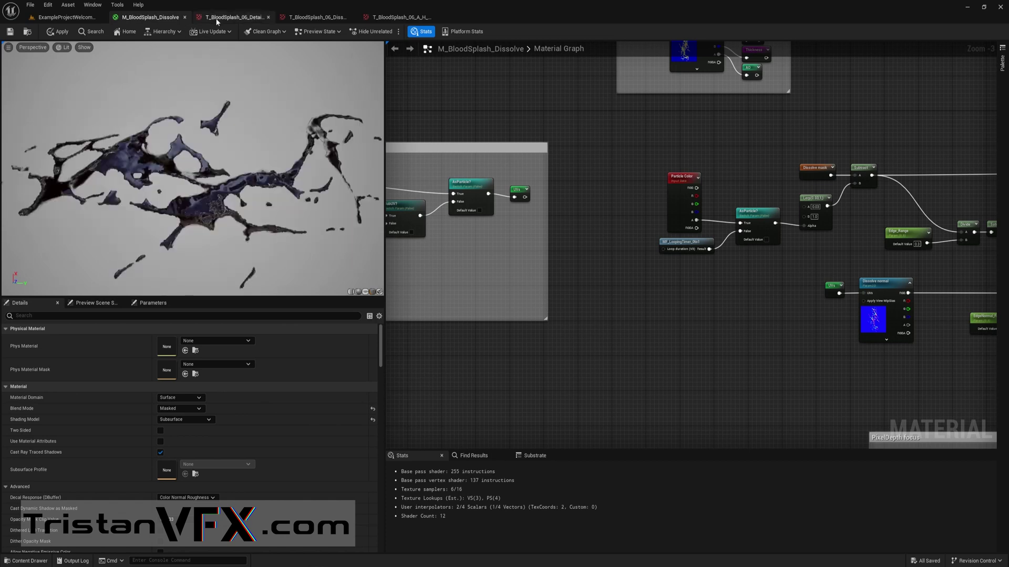
- View the imported blood splash textures in turn: detail normal, dissolve normal and the packed T_BloodSplash_06_A_H_TH_AO
left_click(219, 19)
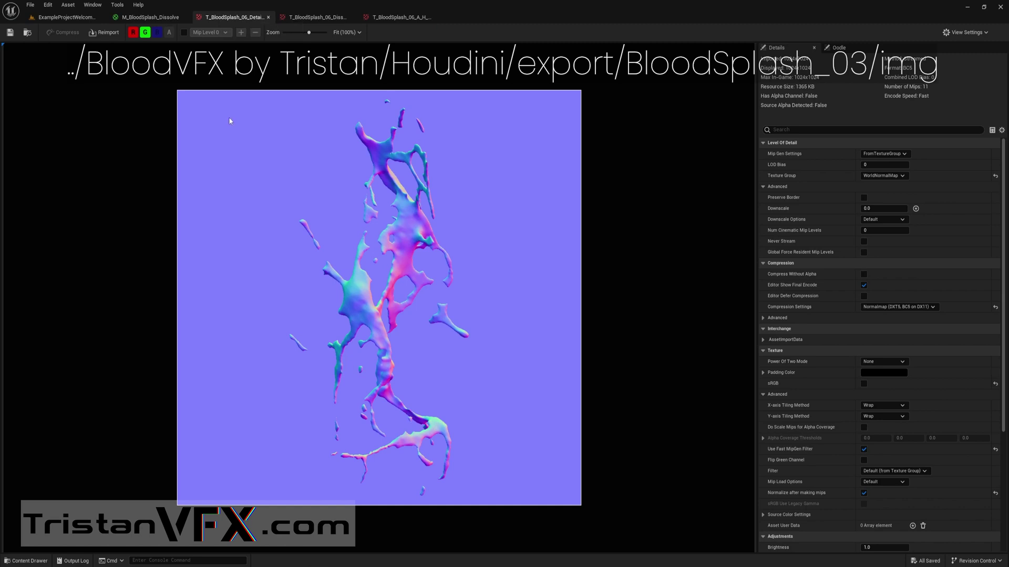
left_click(317, 17)
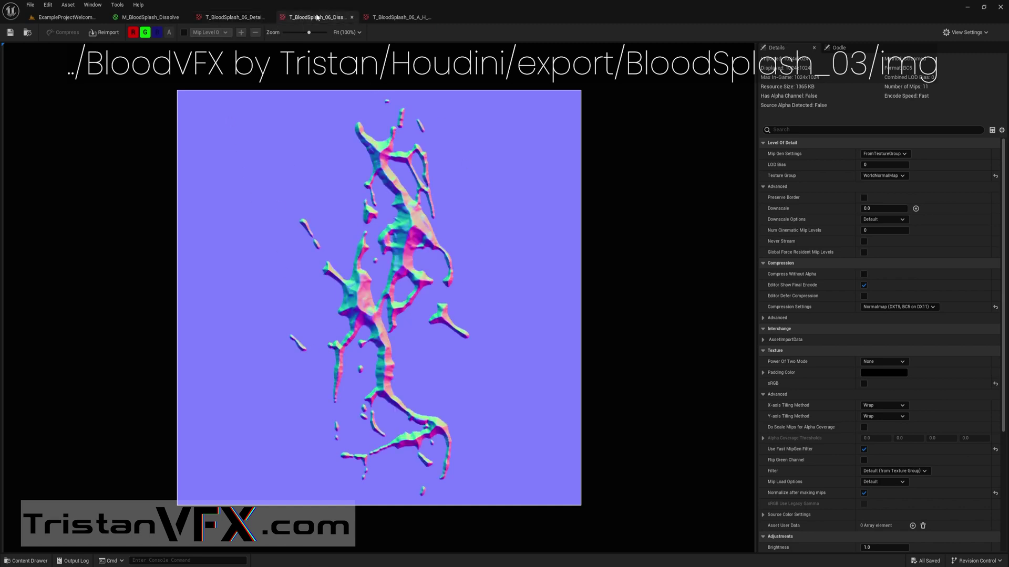
left_click(397, 18)
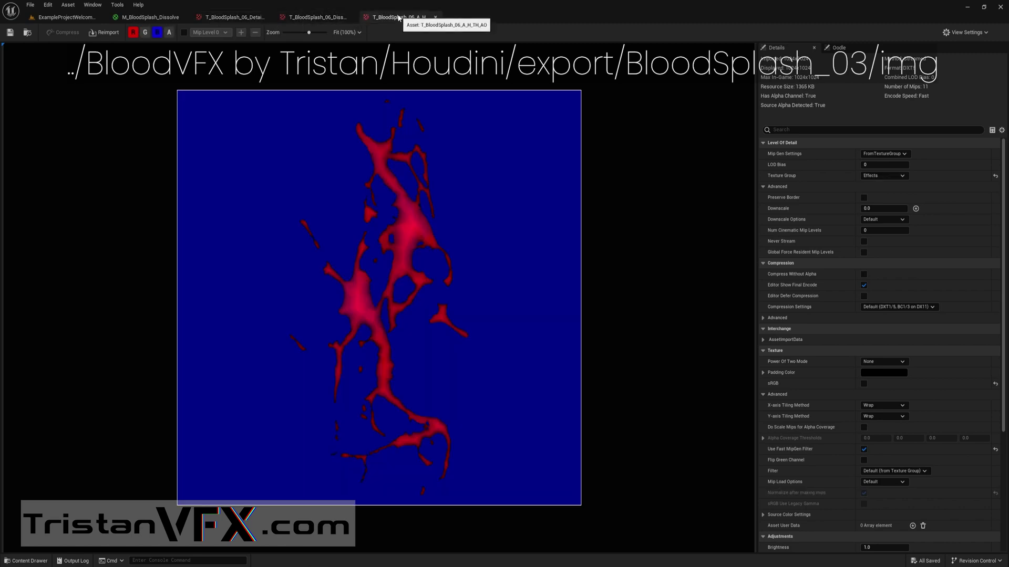
- Isolate the packed texture's red, green and blue channels one at a time to inspect each mask
left_click(157, 32)
left_click(133, 32)
left_click(146, 33)
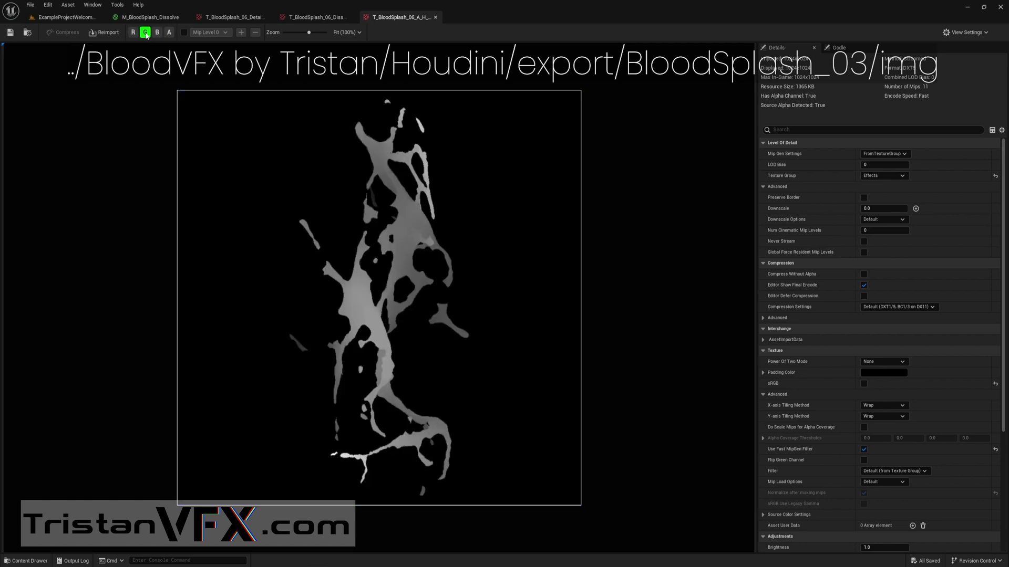
left_click(145, 32)
left_click(157, 33)
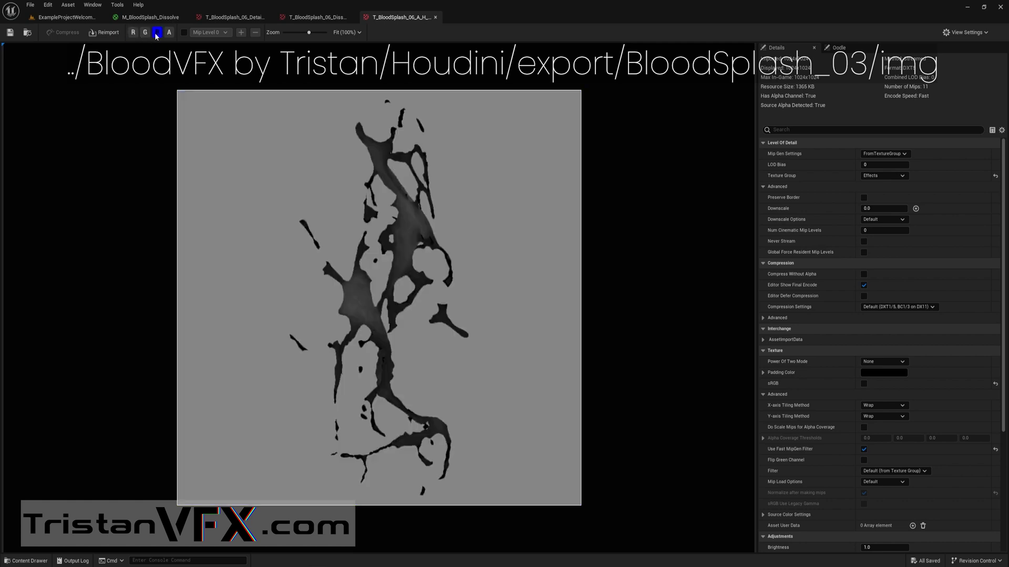
left_click(154, 33)
- Return to the M_BloodSplash_Dissolve graph and examine the TexCoord and UVs reroute nodes in the "Use subUV for non particle?" group
left_click(144, 16)
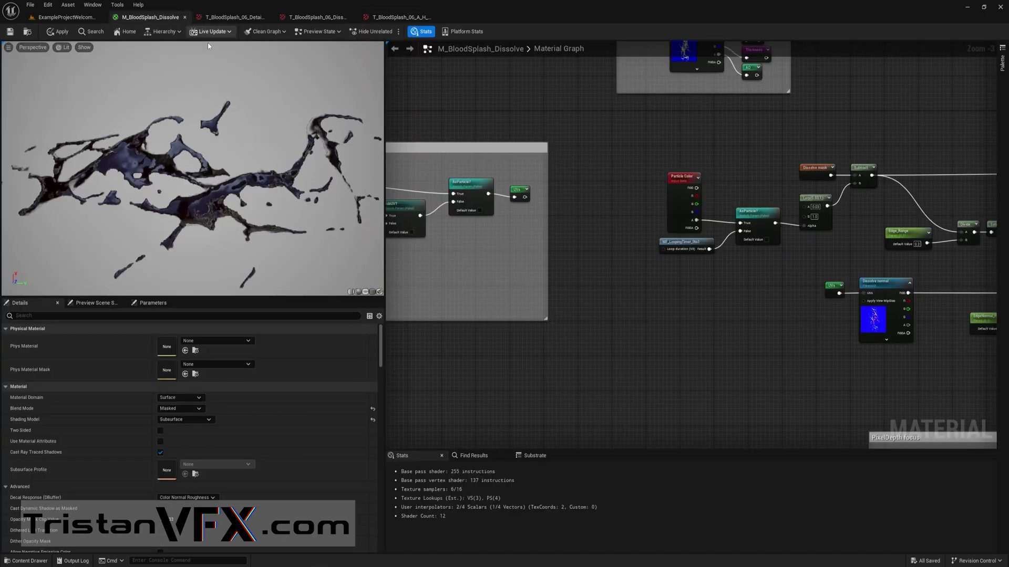
right_click_drag(564, 169, 777, 202)
scroll(754, 207, "up", 4)
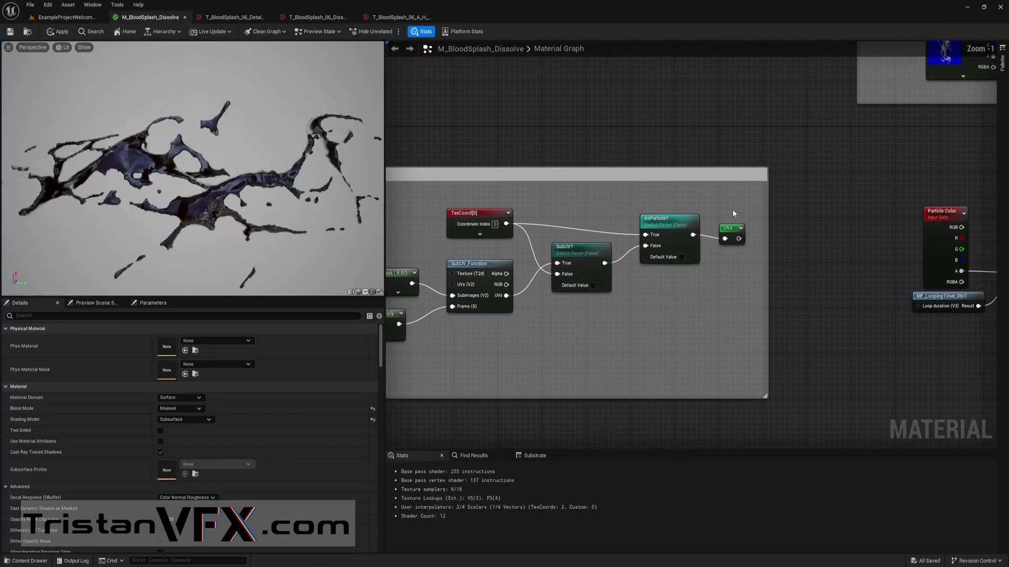
right_click_drag(667, 216, 806, 206)
left_click(588, 206)
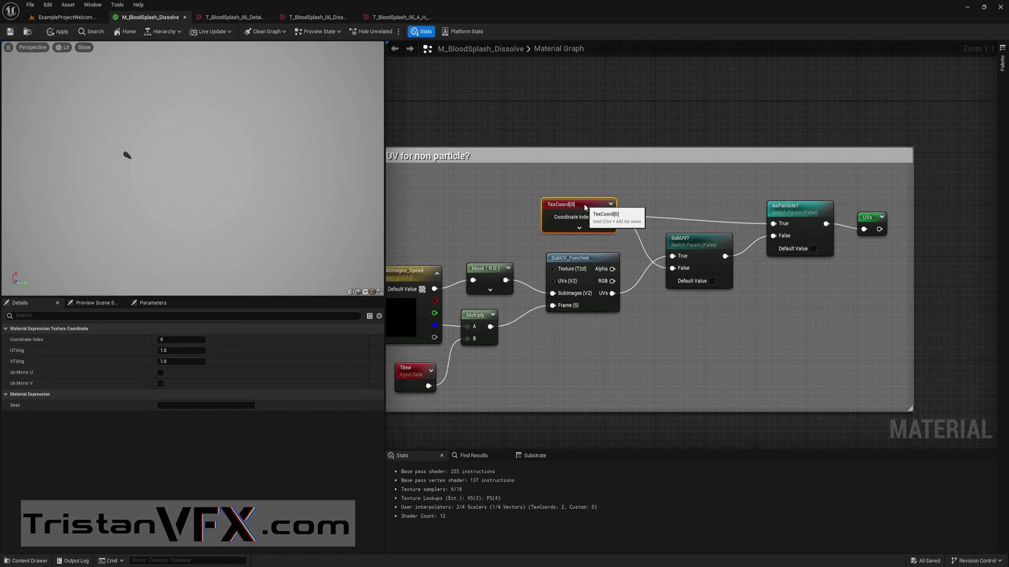
right_click_drag(636, 209, 573, 183)
left_click(813, 184)
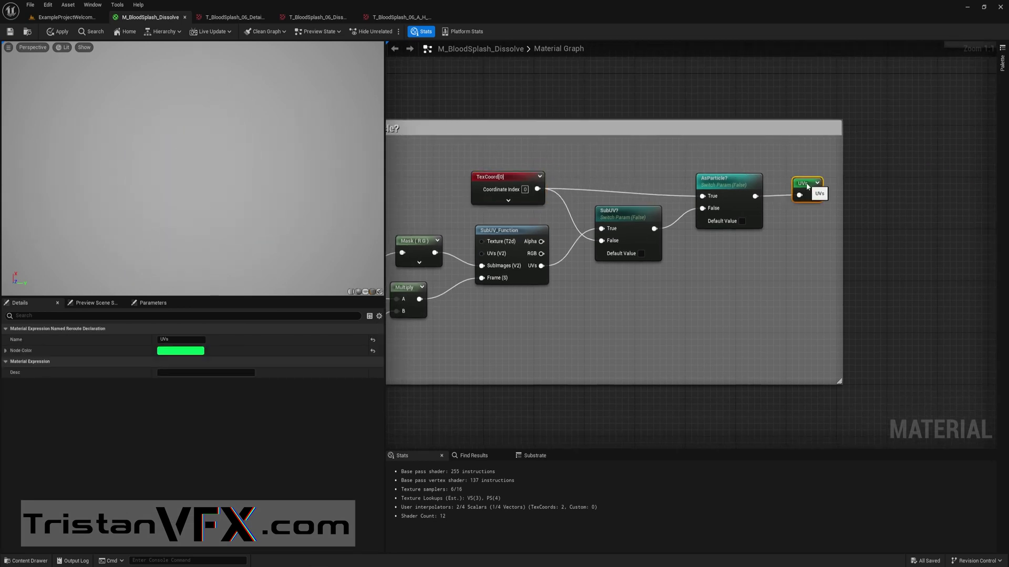
right_click_drag(640, 233, 781, 217)
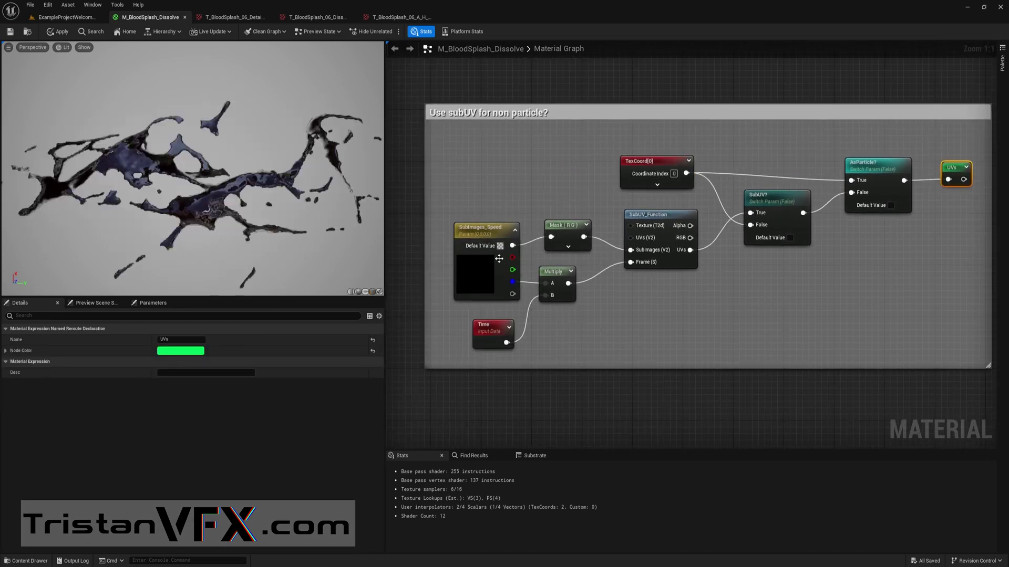
- Examine the SubUV_Function node and trace its path through the SubUV? and AsParticle? switches to the UVs reroute
left_click(660, 212)
left_click_drag(607, 200, 701, 270)
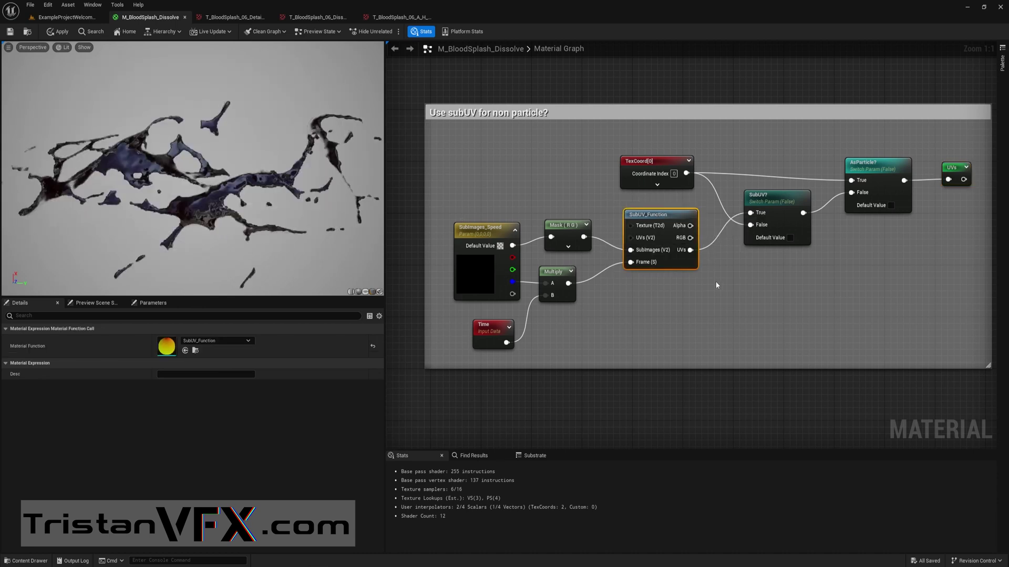
right_click_drag(734, 268, 584, 318)
left_click_drag(535, 224, 799, 231)
left_click(801, 218)
- Inspect the Masks group's UVs reroute and its Masks texture parameter
scroll(840, 262, "down", 1)
right_click_drag(839, 262, 525, 263)
scroll(665, 267, "down", 1)
right_click_drag(653, 269, 495, 238)
right_click_drag(576, 232, 625, 402)
scroll(553, 172, "up", 2)
left_click(551, 179)
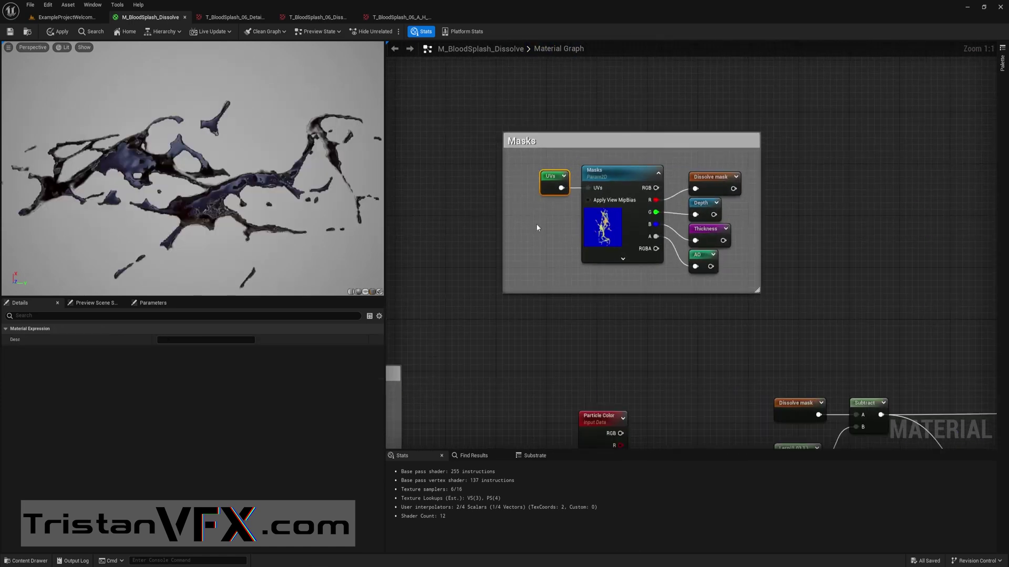
left_click(594, 194)
- Inspect the UVs reroute that feeds the Dissolve normal texture sample
right_click_drag(550, 297, 401, 56)
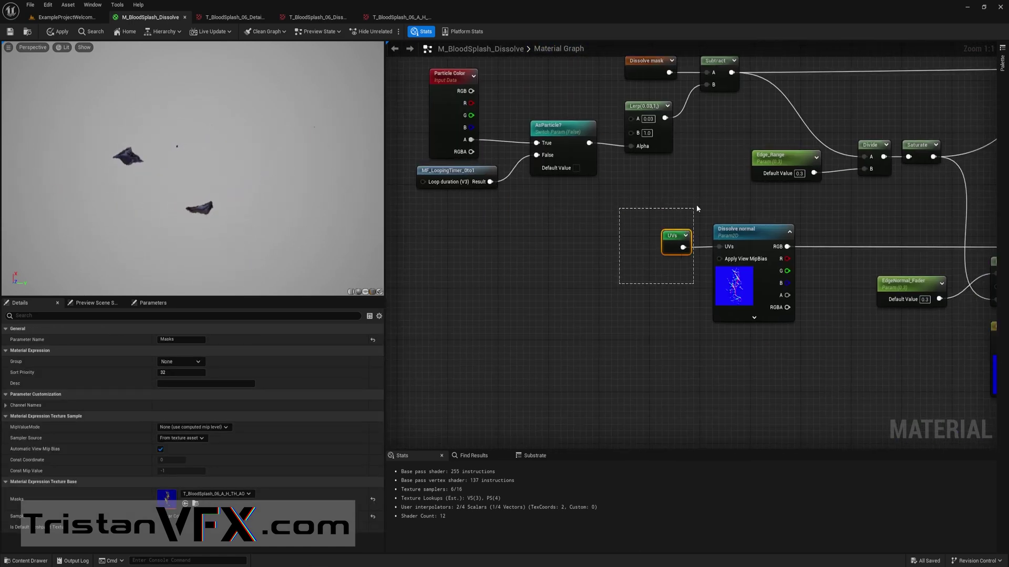
left_click_drag(696, 208, 690, 202)
right_click_drag(689, 203, 324, 328)
right_click_drag(612, 274, 848, 253)
- Inspect the AsParticle? switch beside Particle Color and move the MF_LoopingTimer_0to1 node slightly away from Particle Color
right_click_drag(551, 194, 757, 175)
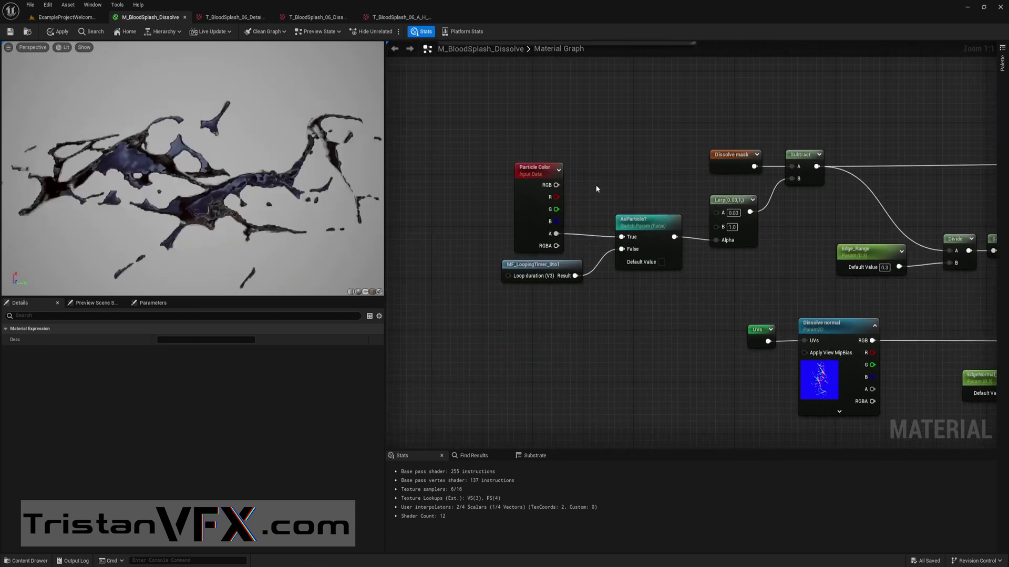
right_click_drag(595, 188, 568, 174)
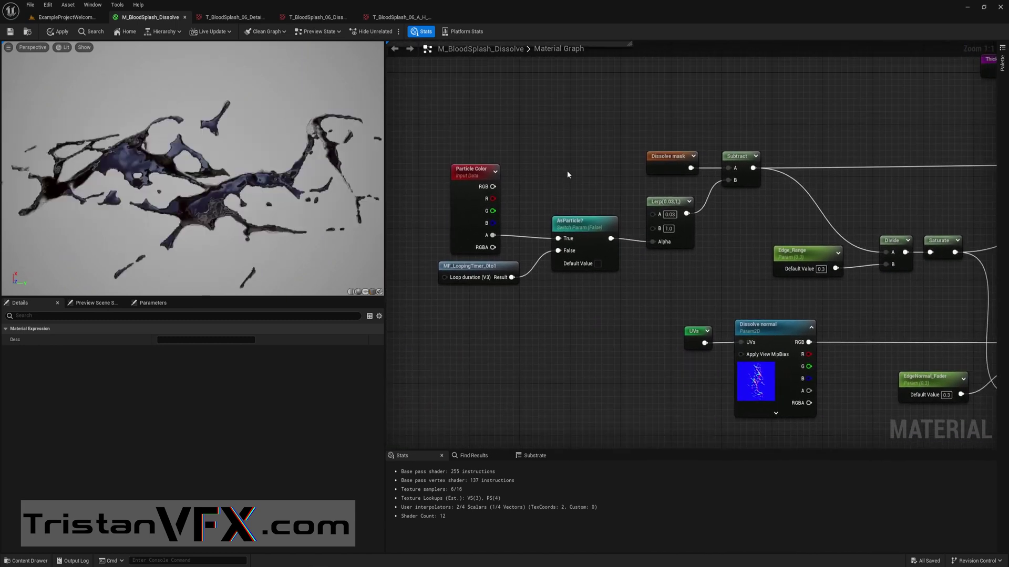
left_click_drag(605, 279, 604, 278)
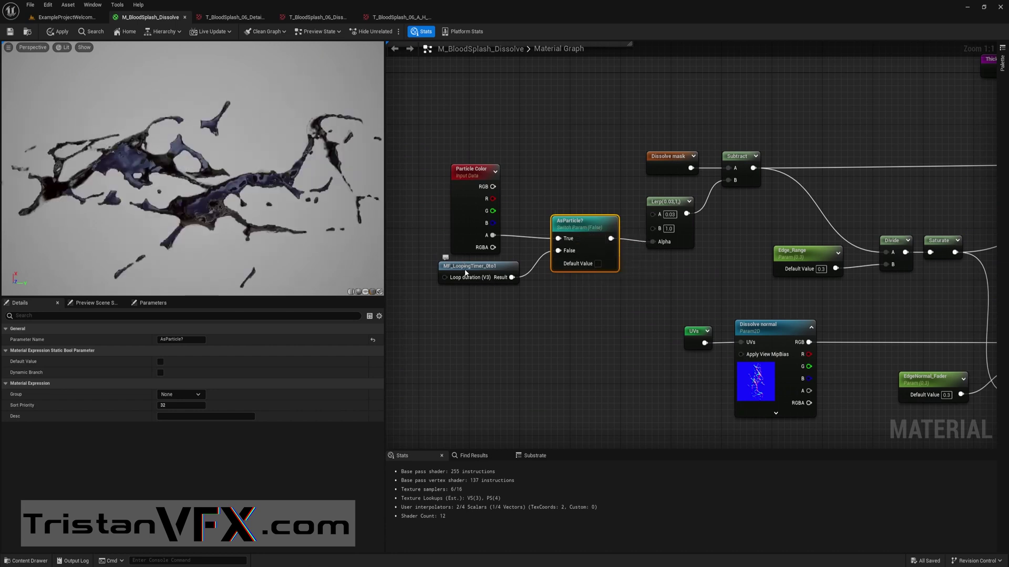
left_click_drag(464, 272, 455, 289)
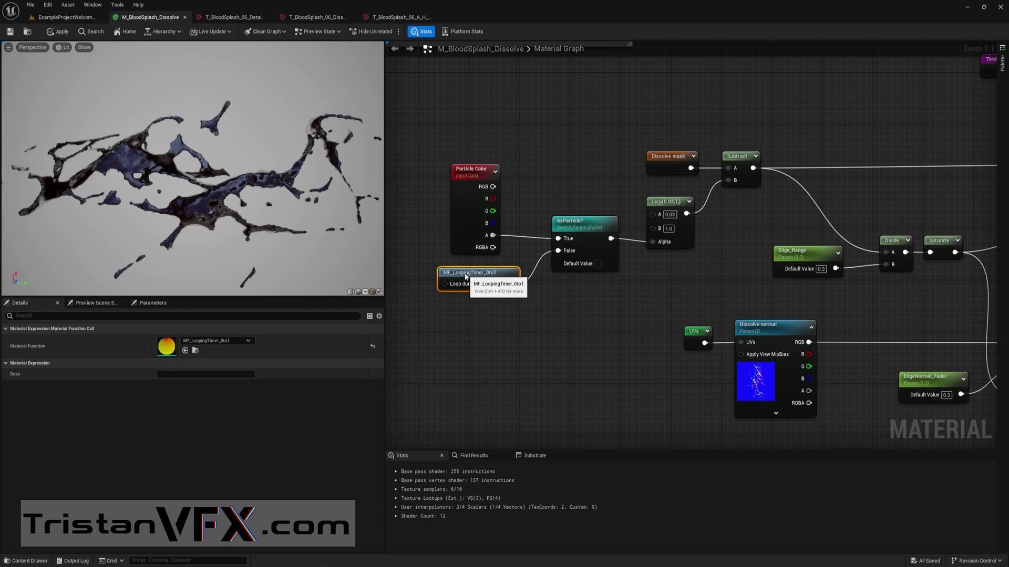
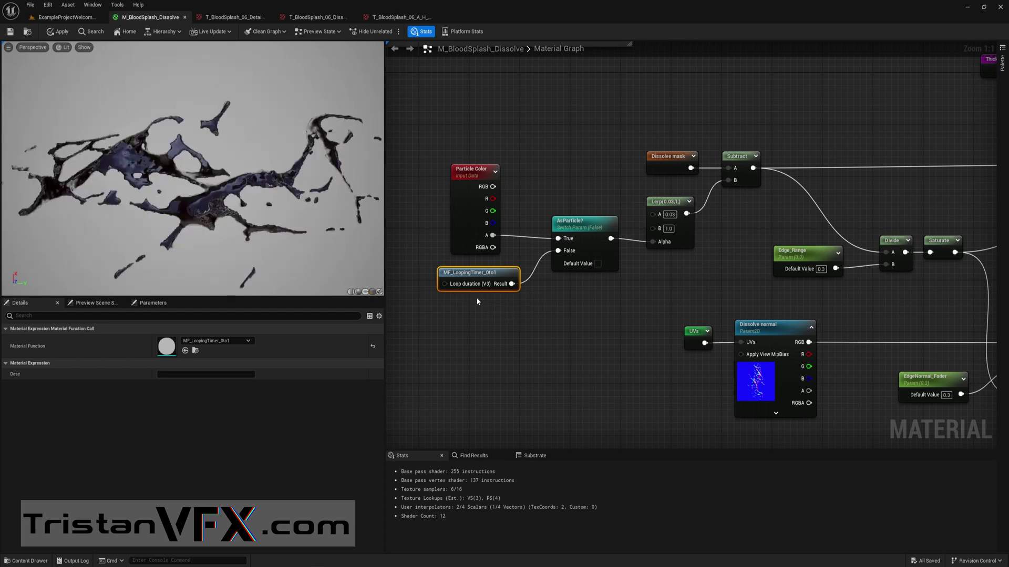
- Preview the Dissolve mask node that feeds the Subtract node
scroll(614, 279, "down", 1)
right_click_drag(614, 278, 549, 306)
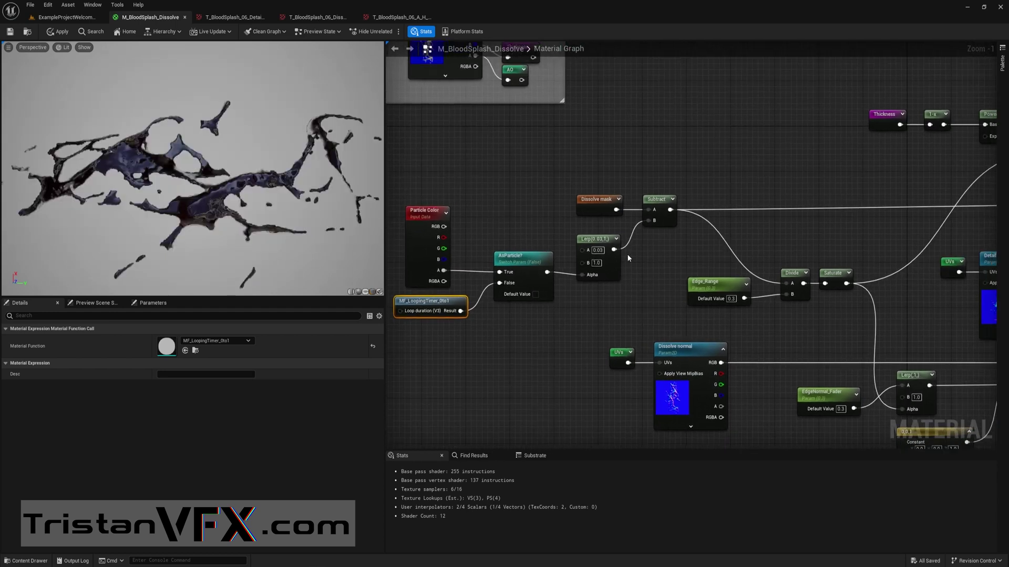
right_click(592, 208)
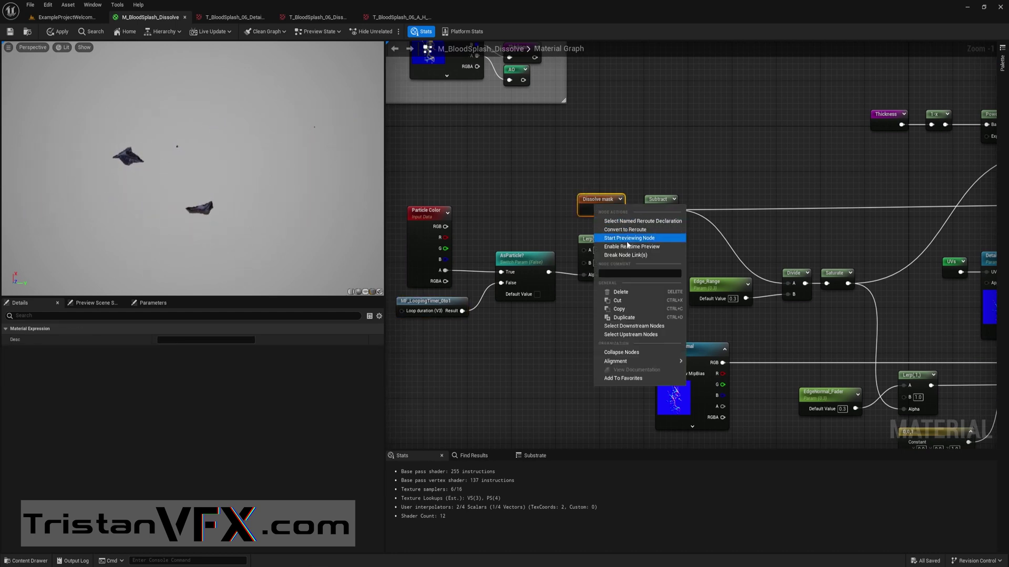
left_click(629, 238)
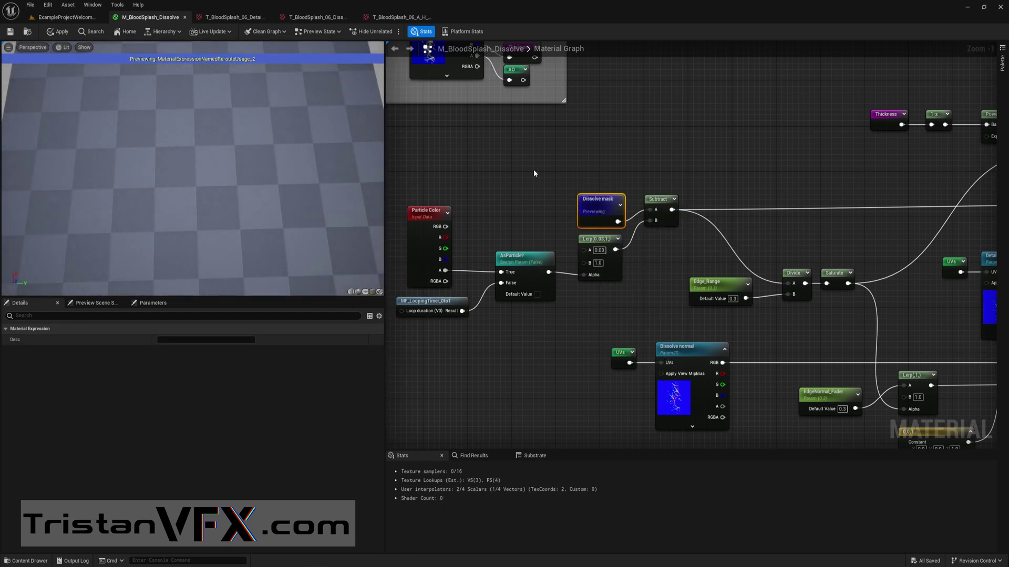
right_click_drag(534, 169, 546, 170)
right_click_drag(476, 205, 485, 156)
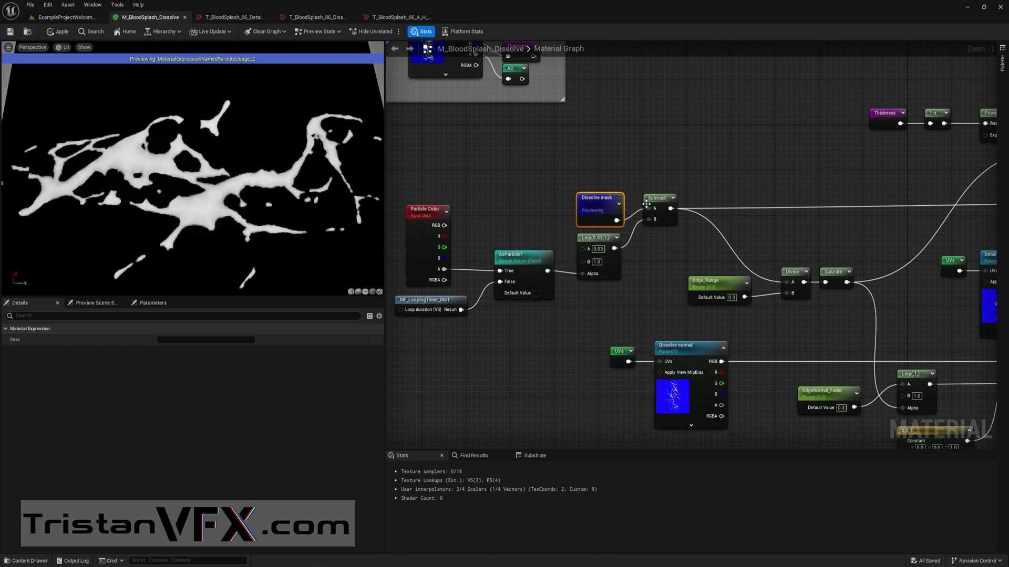
- Move the Subtract node slightly away from the Dissolve mask node and preview its output
left_click_drag(656, 199, 667, 205)
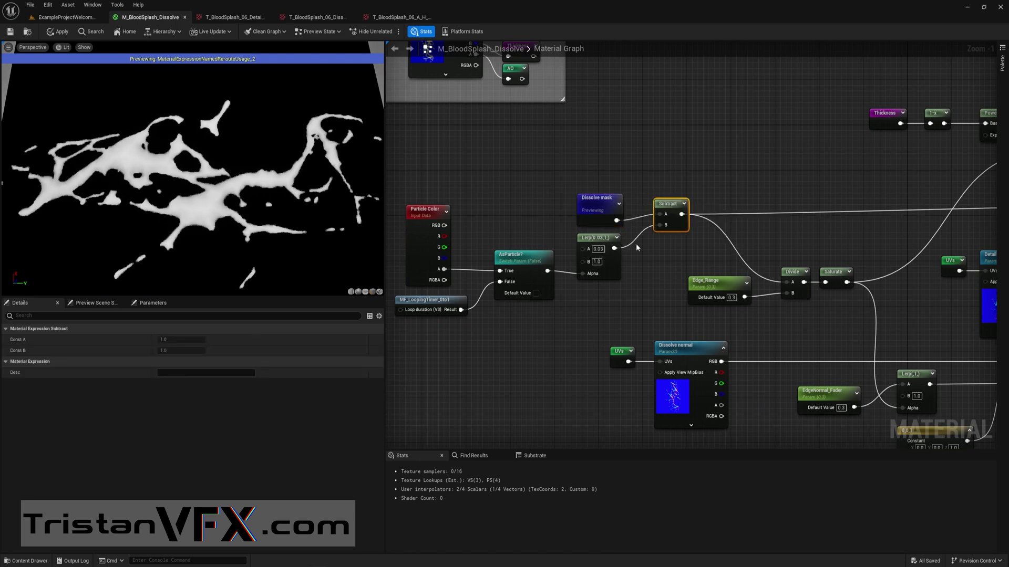
right_click(671, 211)
left_click(703, 222)
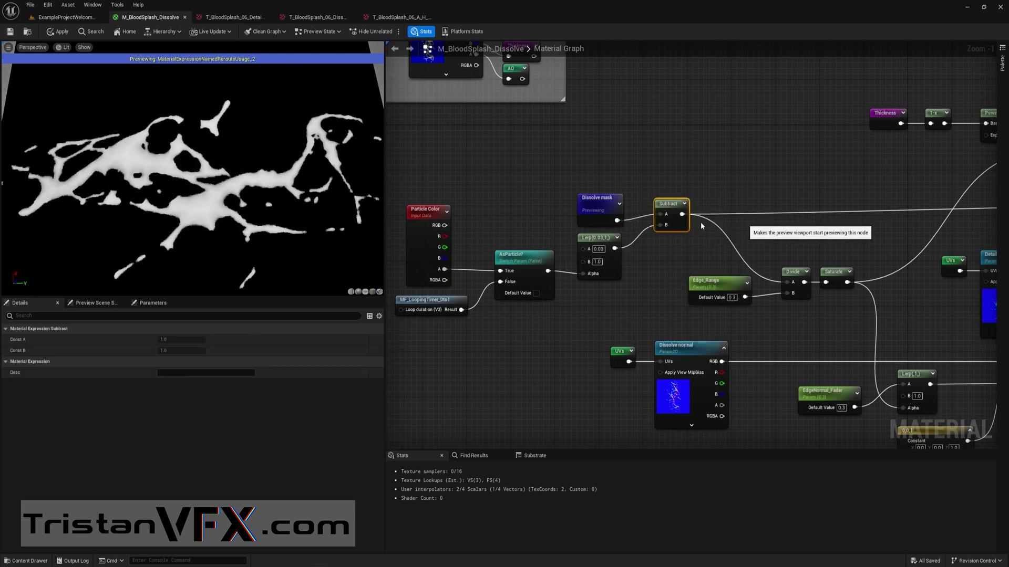
- Follow the Subtract output past Edge_Range and Divide and preview the Saturate node
right_click_drag(663, 278, 535, 271)
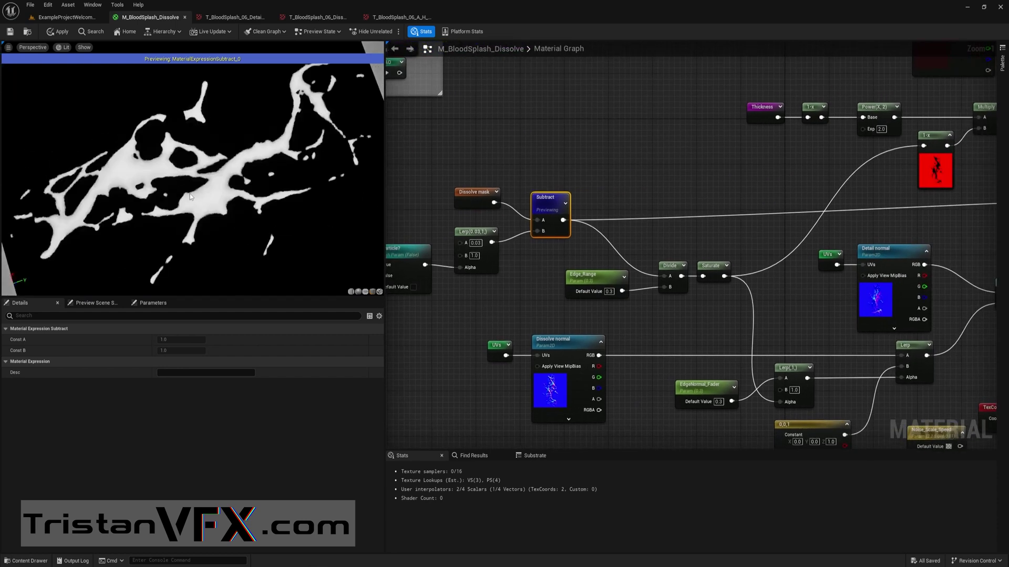
right_click_drag(599, 269, 508, 236)
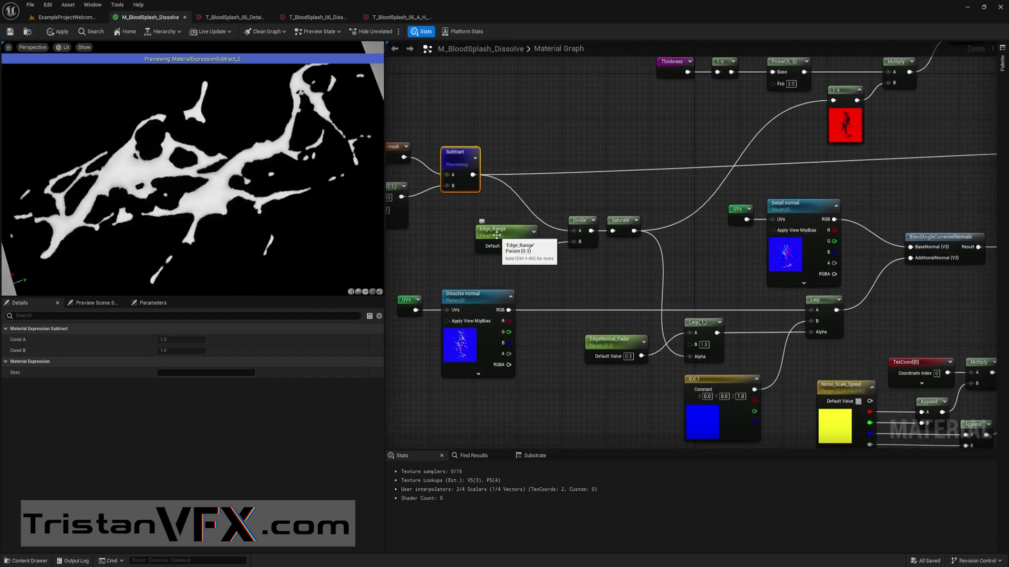
scroll(508, 236, "up", 1)
left_click(640, 229)
right_click(646, 232)
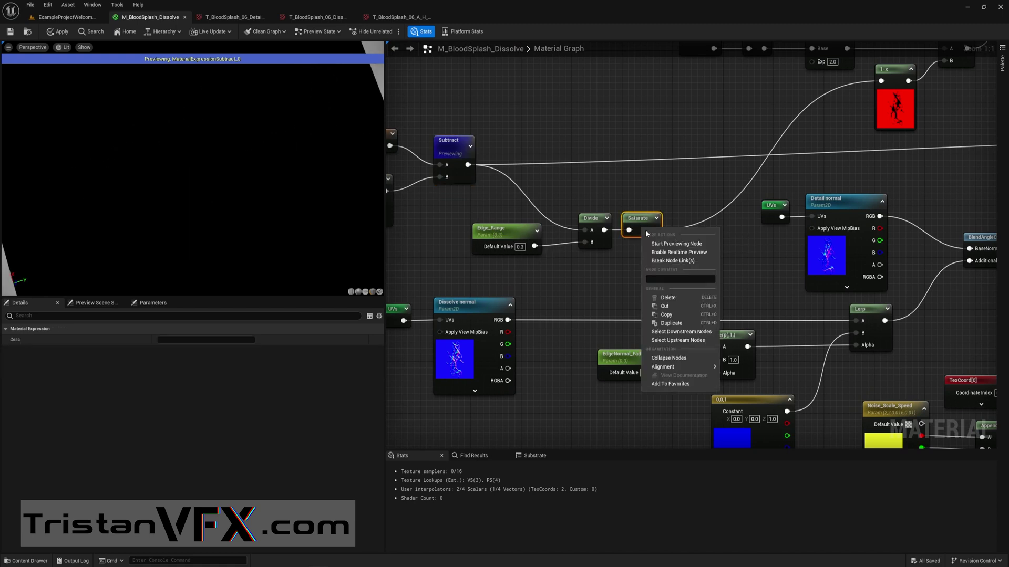
left_click(659, 245)
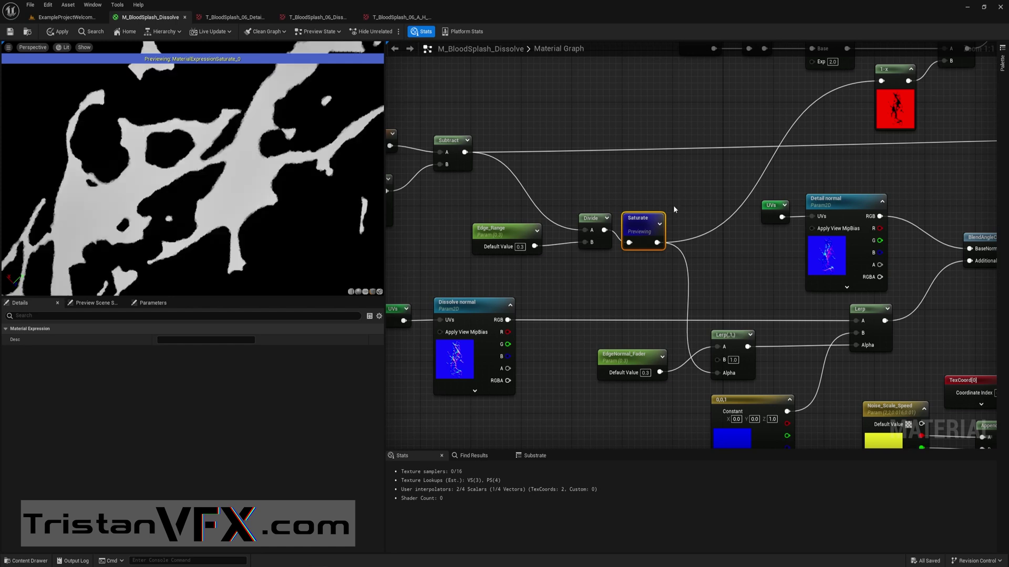
- Select the Dissolve normal texture sample to inspect its settings and connections
scroll(643, 223, "down", 1)
scroll(625, 243, "down", 1)
right_click_drag(644, 223, 607, 197)
scroll(497, 257, "up", 2)
right_click_drag(519, 274, 692, 283)
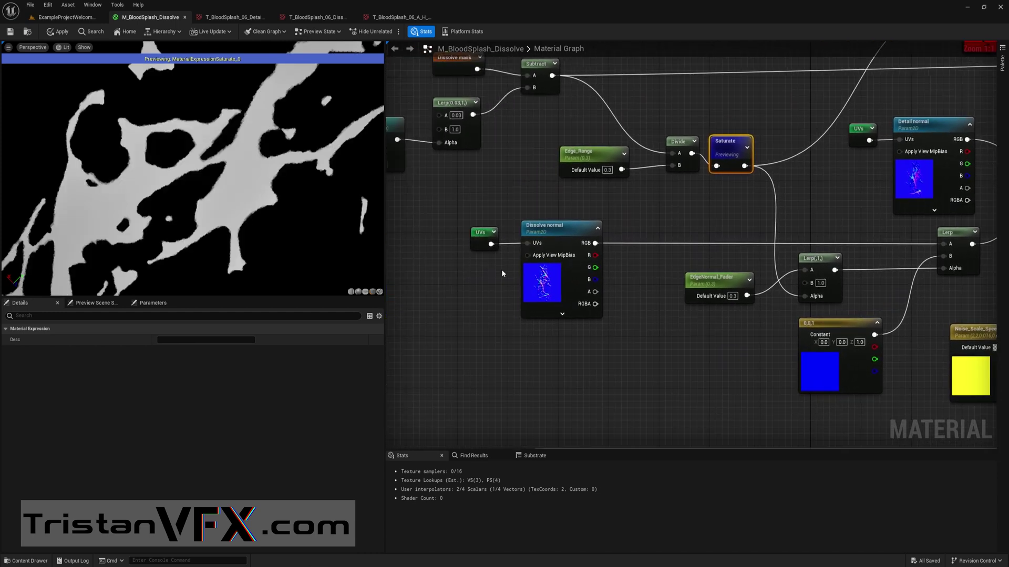
left_click(541, 274)
- Preview the Lerp node that blends the Dissolve normal with the 0,0,1 constant
right_click_drag(630, 263, 834, 235)
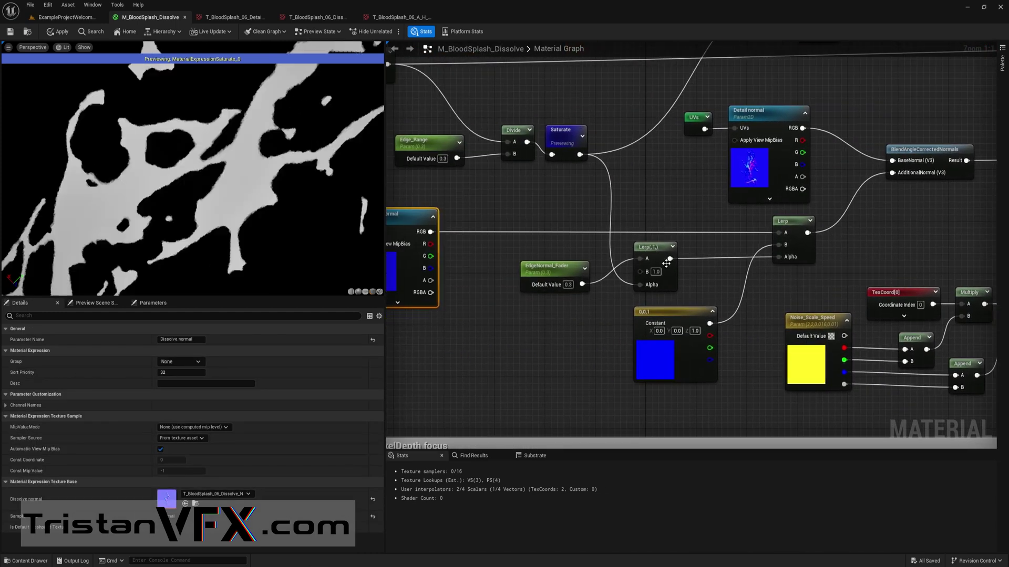
right_click(812, 253)
left_click(829, 262)
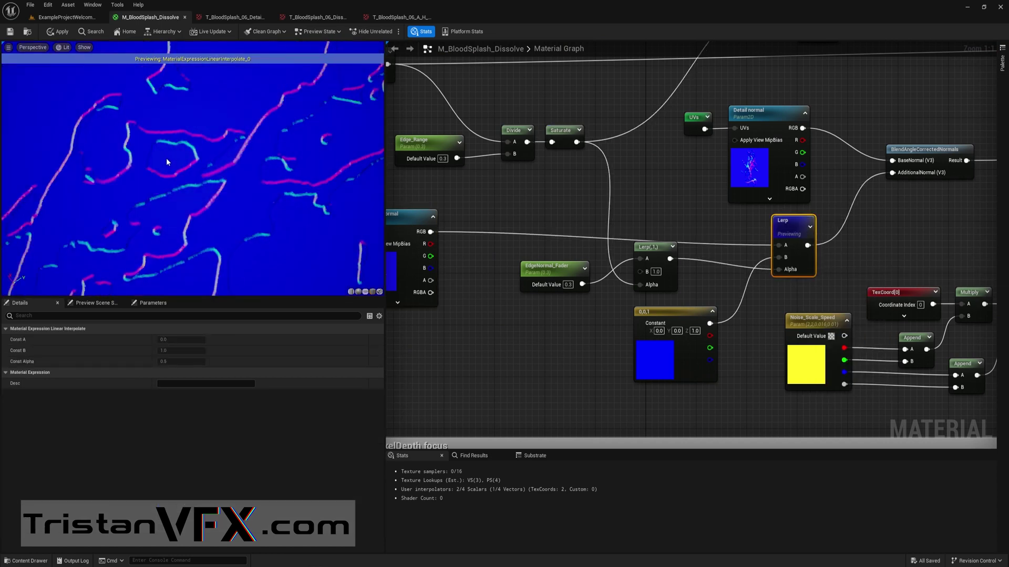
- Preview the BlendAngleCorrectedNormals node that combines the Detail normal with the Lerp output
right_click_drag(454, 221, 276, 242)
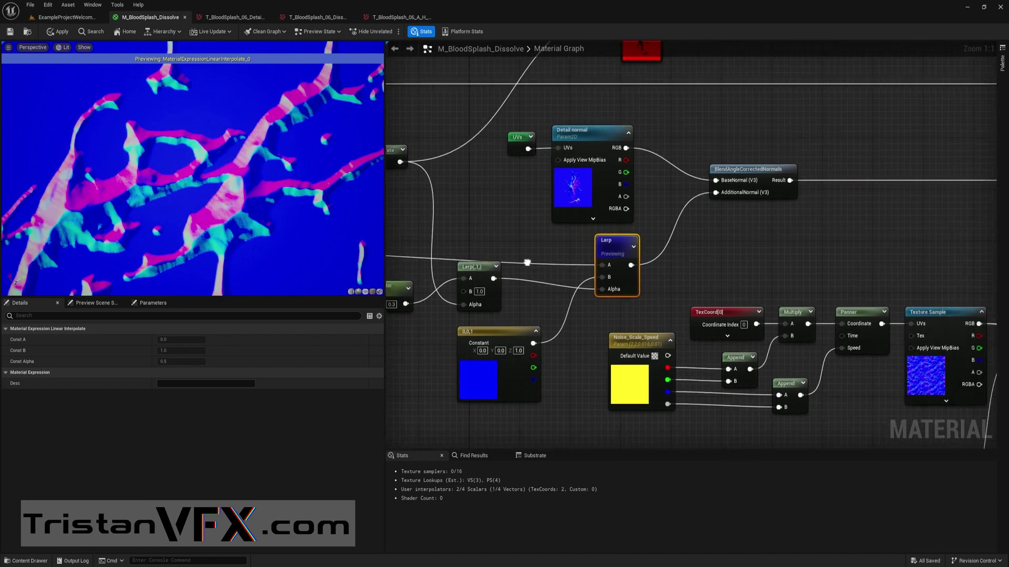
left_click(730, 182)
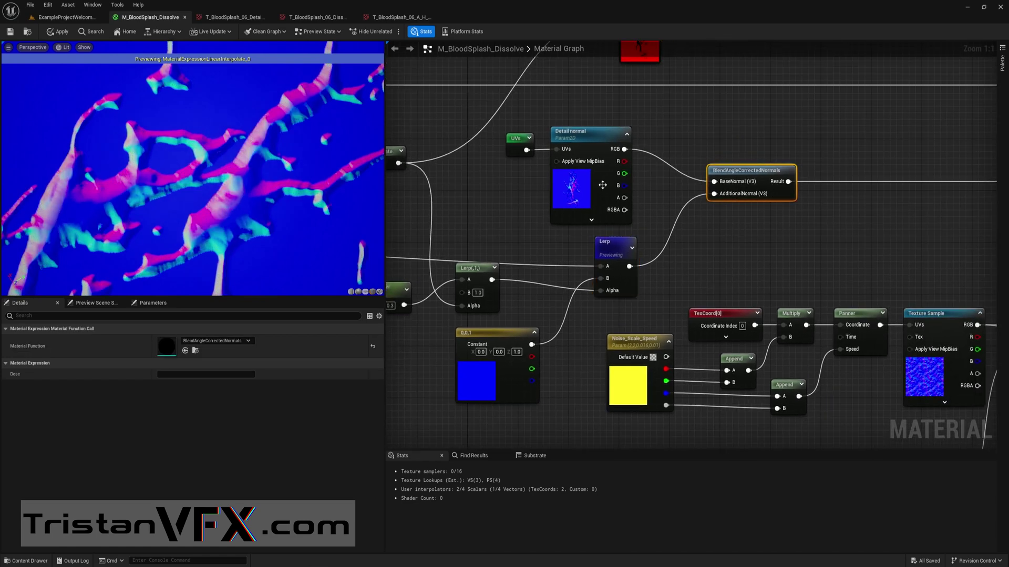
right_click(745, 176)
left_click(772, 196)
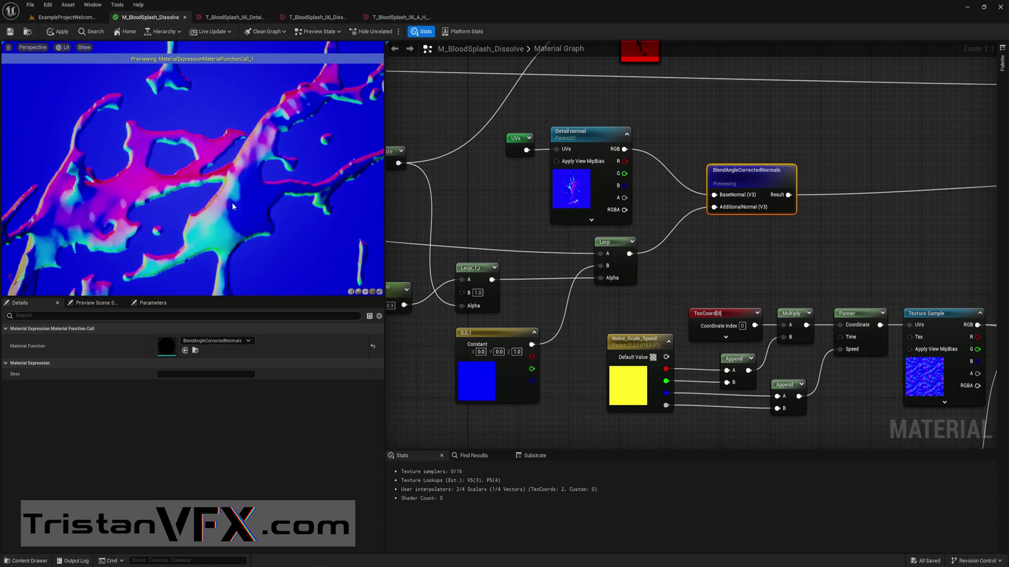
- Follow the blended normal to the second BlendAngleCorrectedNormals node and examine the panning noise texture branch feeding it
scroll(732, 210, "down", 2)
right_click_drag(762, 210, 531, 213)
right_click_drag(671, 226, 605, 236)
right_click_drag(727, 207, 778, 162)
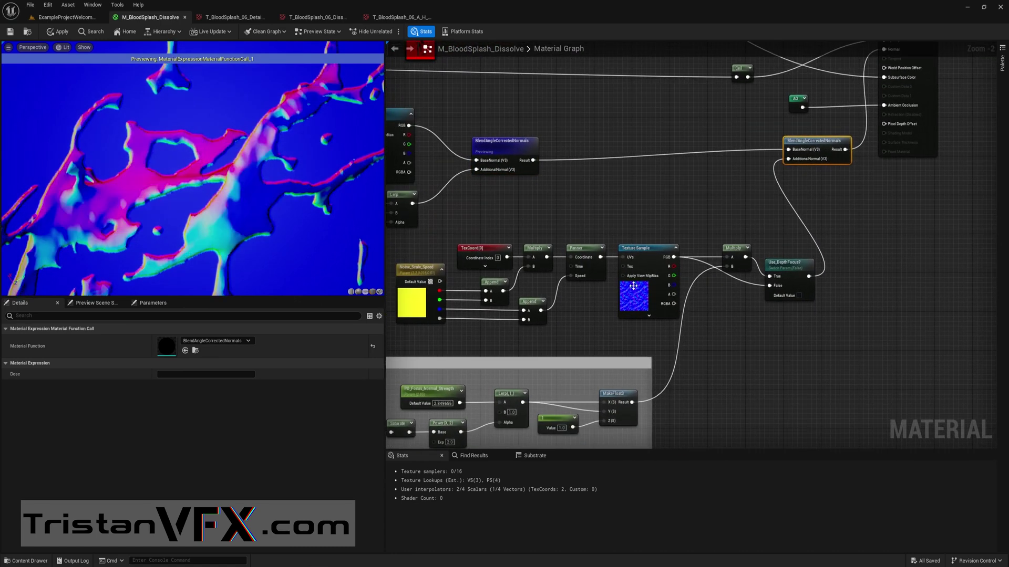
- Preview the second BlendAngleCorrectedNormals node, which adds the panning noise normal to the blended splash normals
left_click(637, 298)
right_click(815, 152)
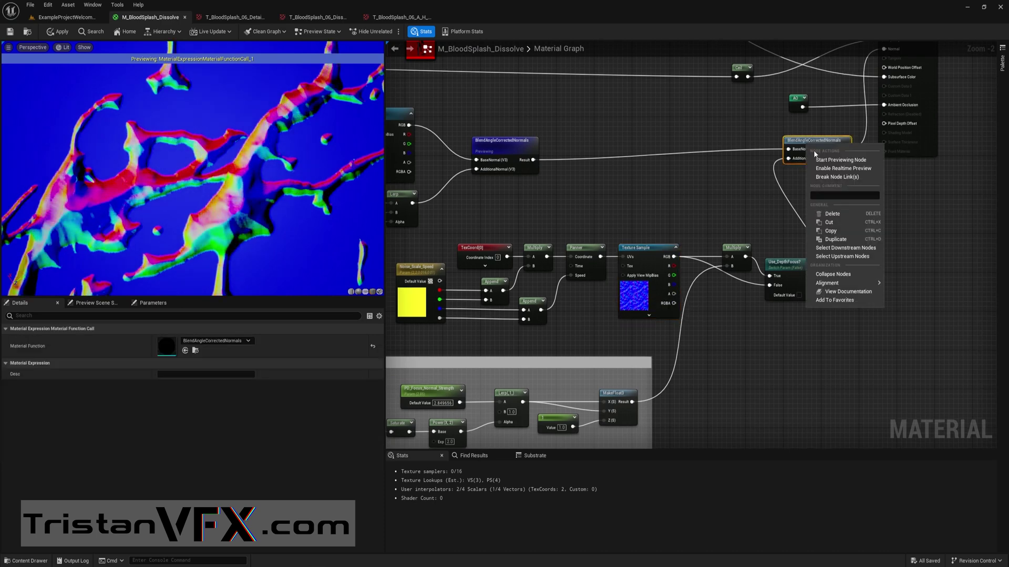
left_click(839, 160)
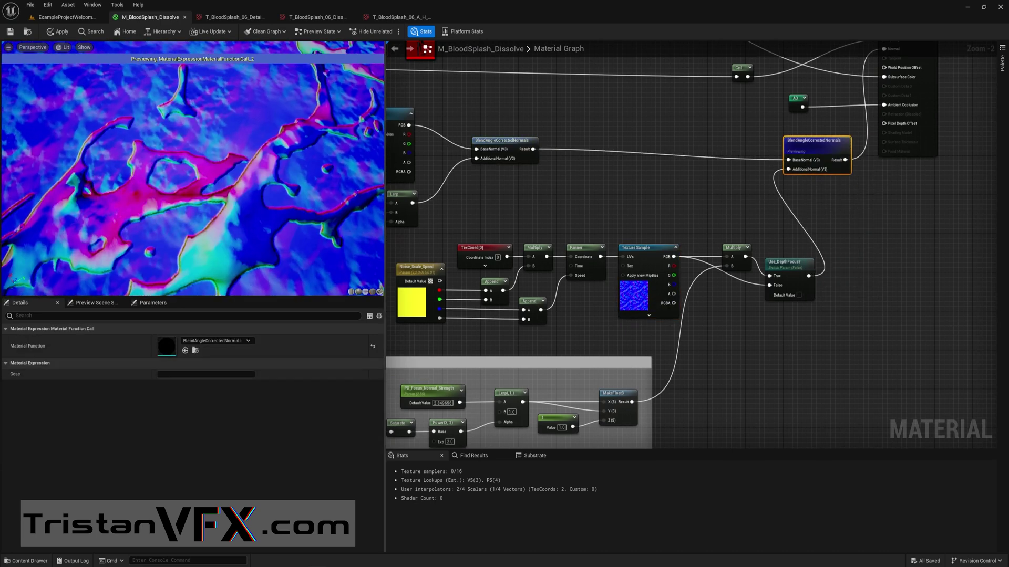
- Select all the nodes in the PixelDepth focus comment group below the noise texture branch
right_click_drag(602, 331, 757, 204)
scroll(668, 287, "down", 1)
right_click_drag(699, 220, 776, 229)
scroll(776, 228, "down", 1)
left_click_drag(468, 228, 586, 274)
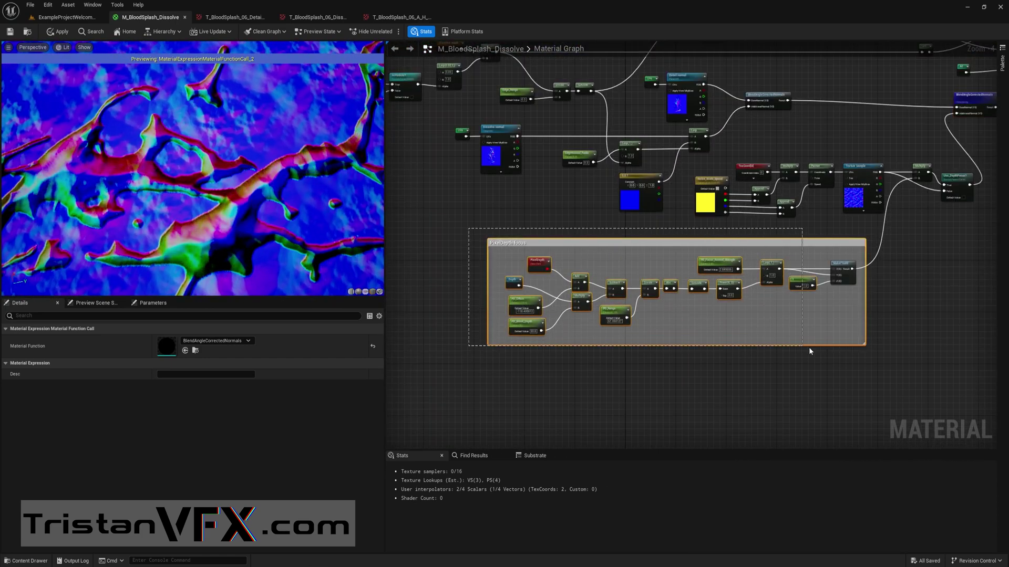
left_click_drag(915, 368, 915, 368)
scroll(901, 275, "up", 3)
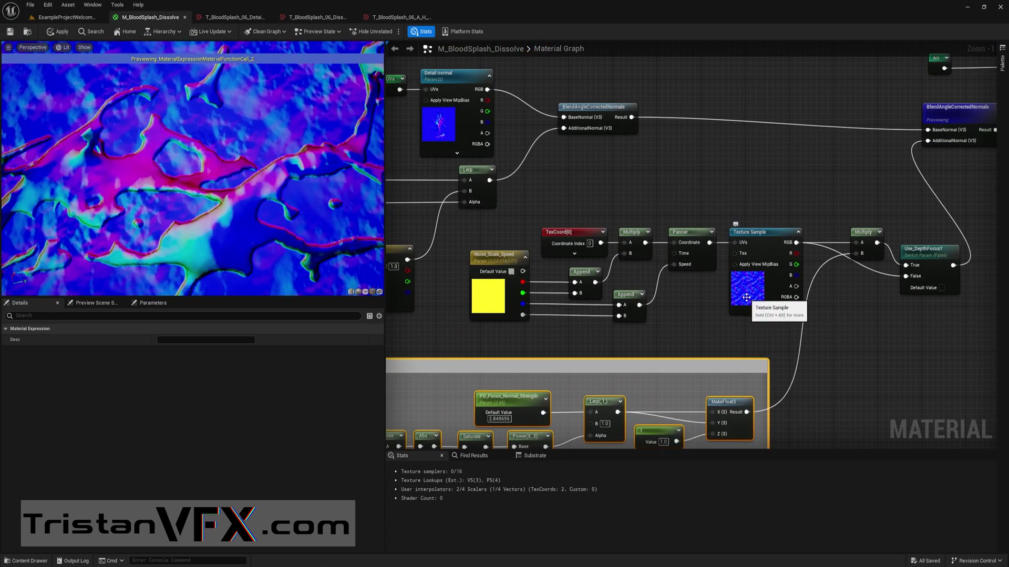
- Trace back to the Masks group and examine the Depth output of the Masks texture sample
scroll(612, 344, "down", 1)
right_click_drag(611, 341, 704, 289)
right_click_drag(537, 285, 611, 273)
scroll(547, 263, "down", 1)
right_click_drag(500, 247, 697, 414)
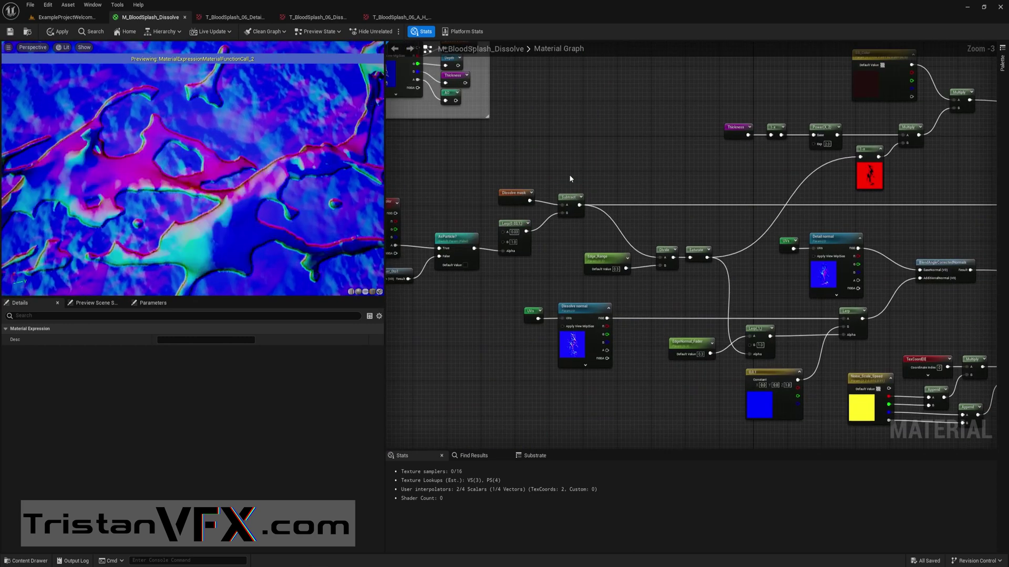
right_click_drag(569, 176, 718, 353)
scroll(610, 263, "up", 3)
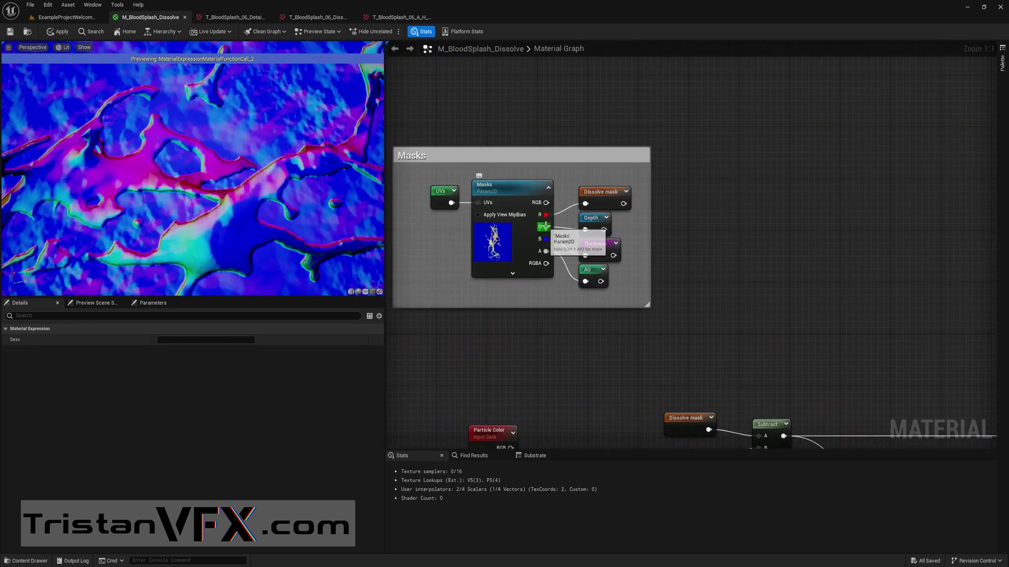
scroll(621, 358, "down", 3)
right_click_drag(619, 372, 587, 176)
right_click_drag(614, 310, 592, 241)
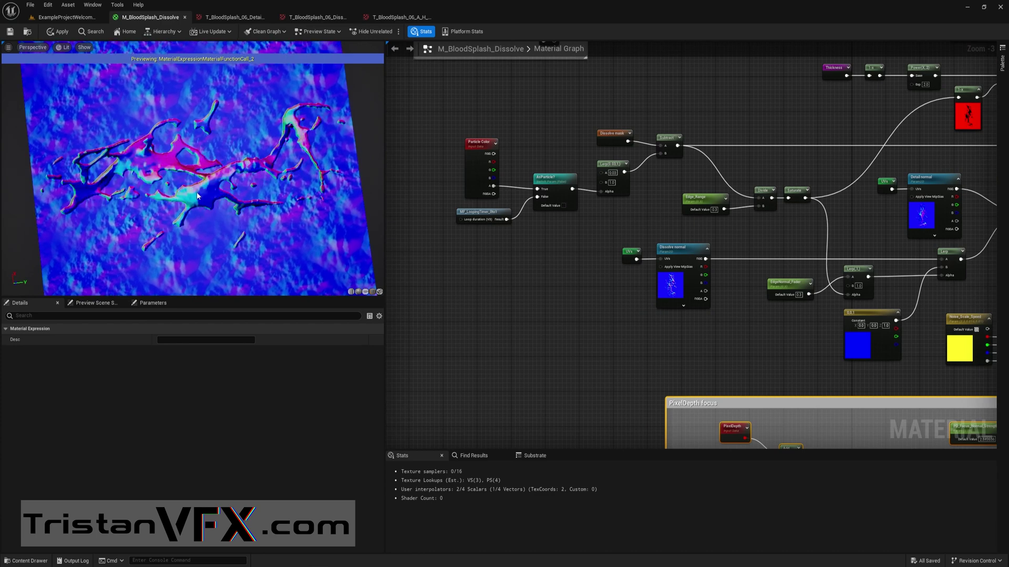
- Orbit the material preview and follow the PixelDepth focus chain from its PixelDepth and Depth inputs to MakeFloat3
left_click_drag(200, 196, 199, 236)
scroll(714, 336, "down", 2)
right_click_drag(766, 378, 668, 236)
scroll(661, 266, "up", 4)
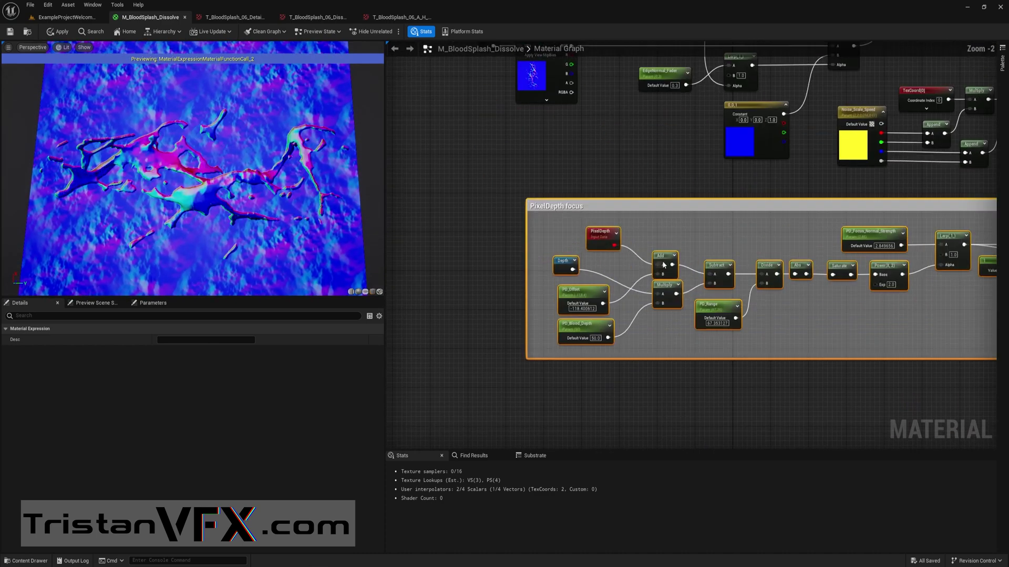
right_click_drag(700, 261, 491, 270)
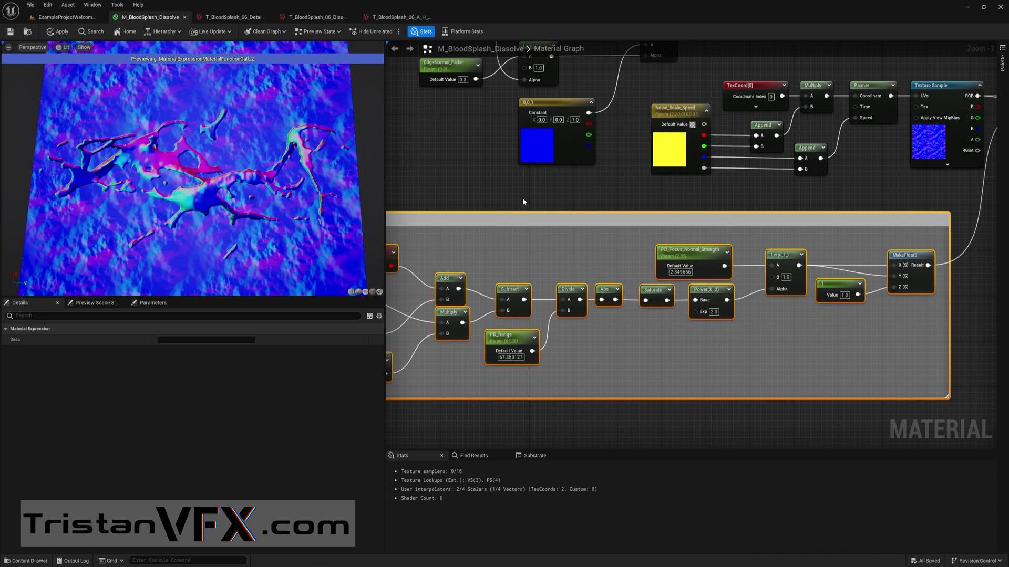
- Inspect the Use_DepthFocus? switch fed by the noise normal and reselect the PixelDepth focus group
scroll(523, 202, "down", 1)
right_click_drag(478, 199, 607, 193)
right_click_drag(987, 155, 661, 241)
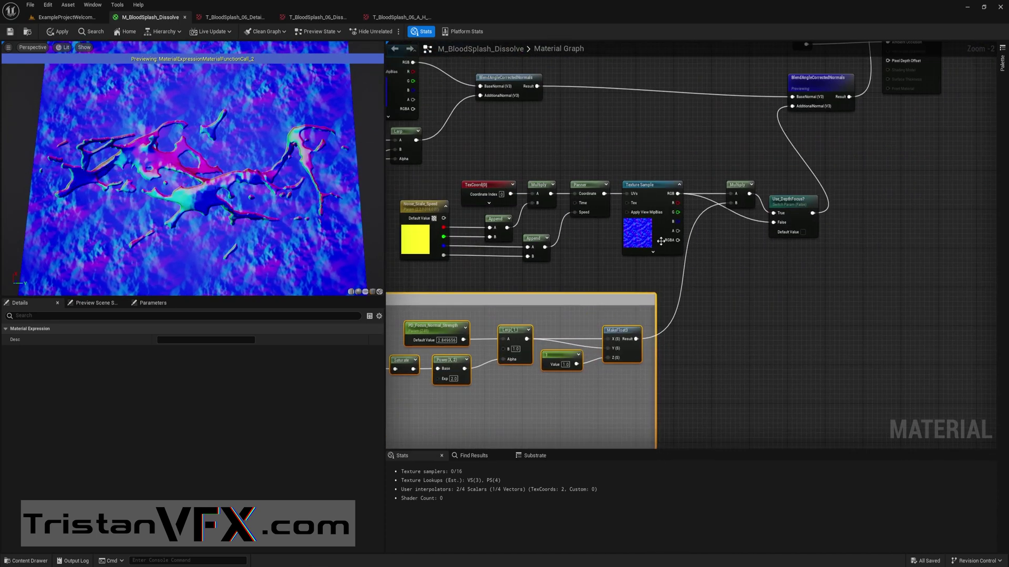
scroll(772, 215, "up", 2)
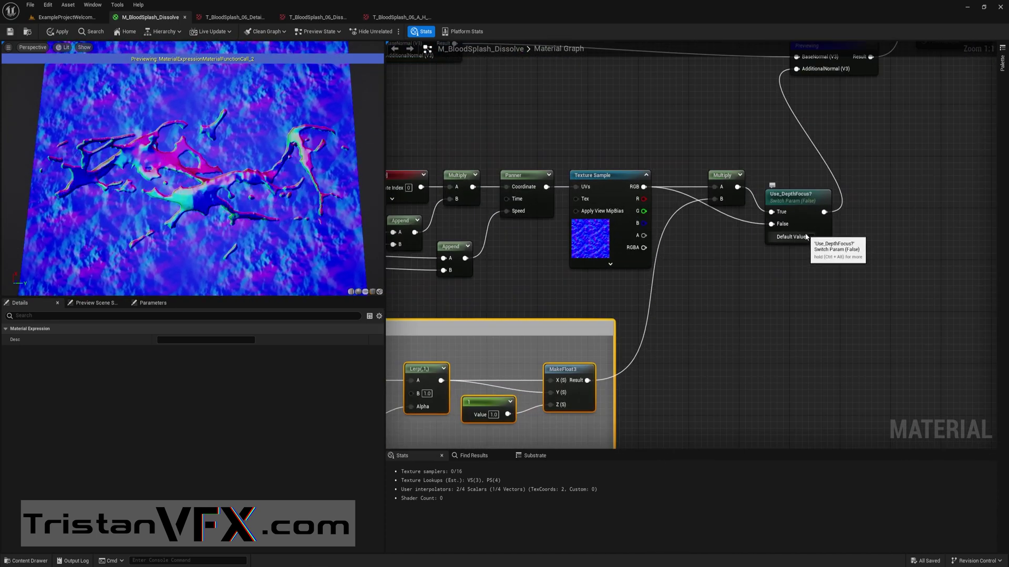
scroll(656, 304, "down", 4)
right_click_drag(689, 285, 854, 179)
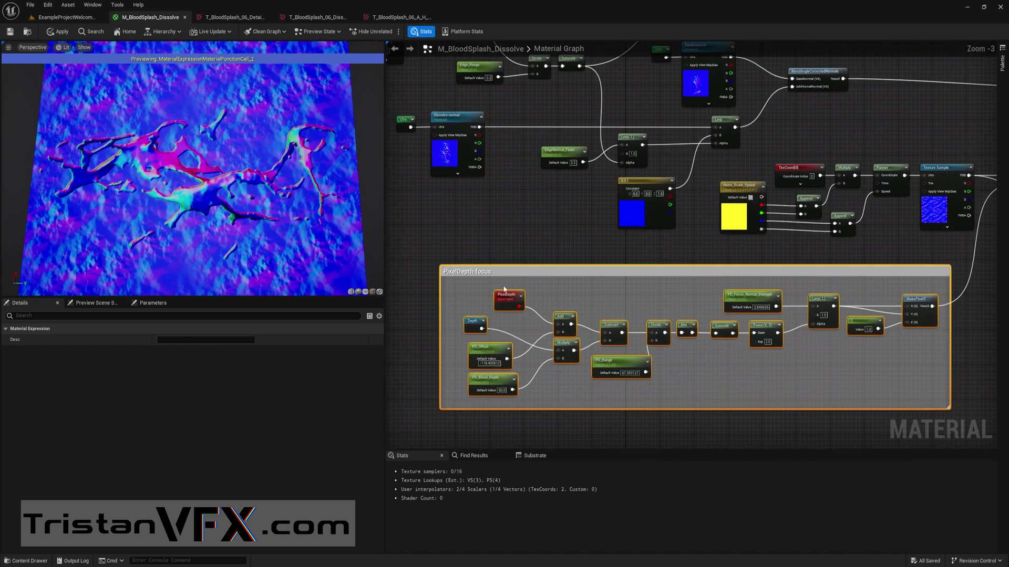
left_click_drag(403, 251, 980, 430)
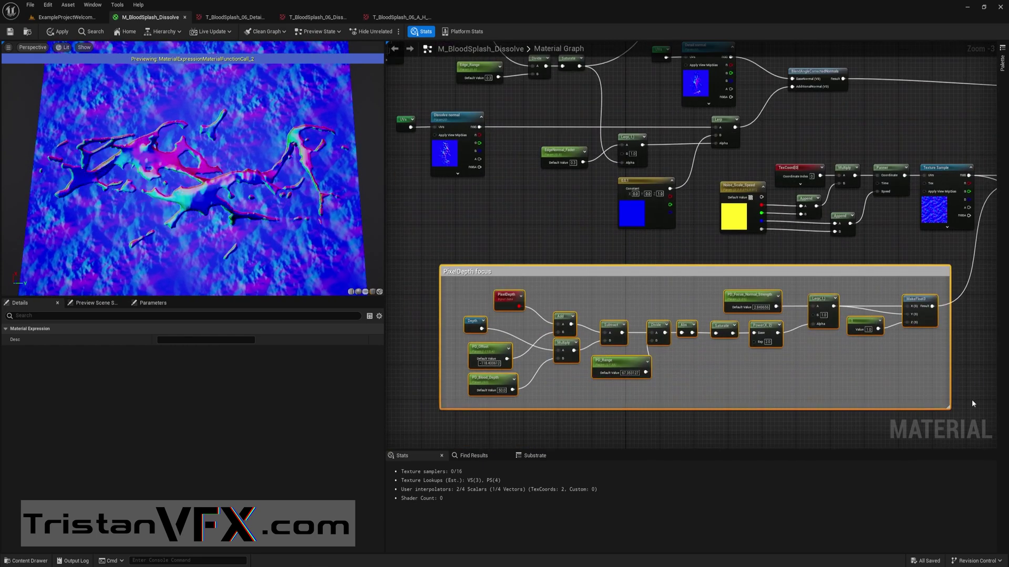
- Preview the Saturate node that follows the Edge_Range Divide
scroll(749, 225, "down", 1)
right_click_drag(749, 224, 683, 362)
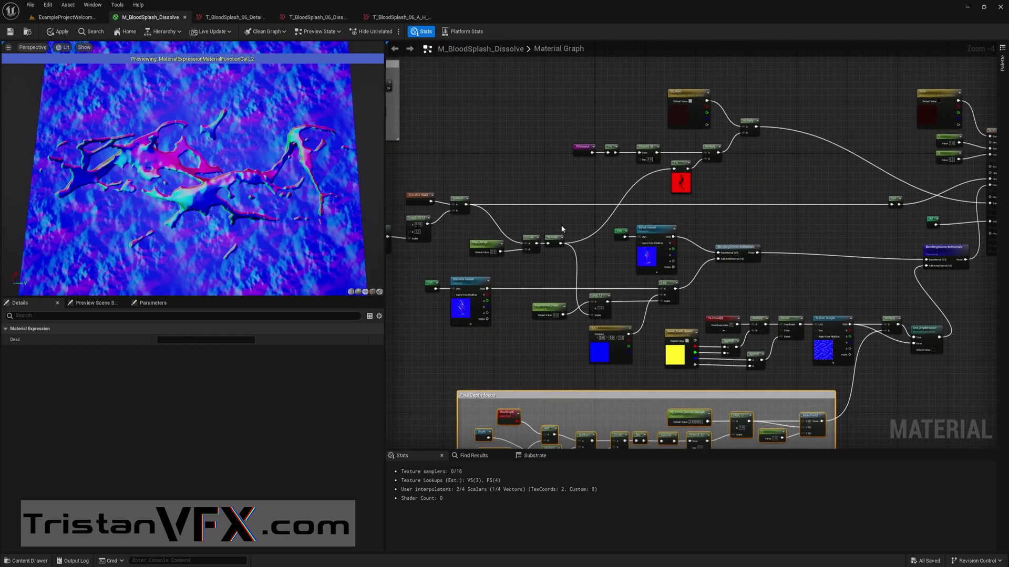
scroll(550, 217, "up", 2)
left_click(550, 216)
scroll(572, 280, "up", 3)
right_click_drag(572, 280, 577, 300)
left_click_drag(577, 300, 588, 361)
right_click(580, 335)
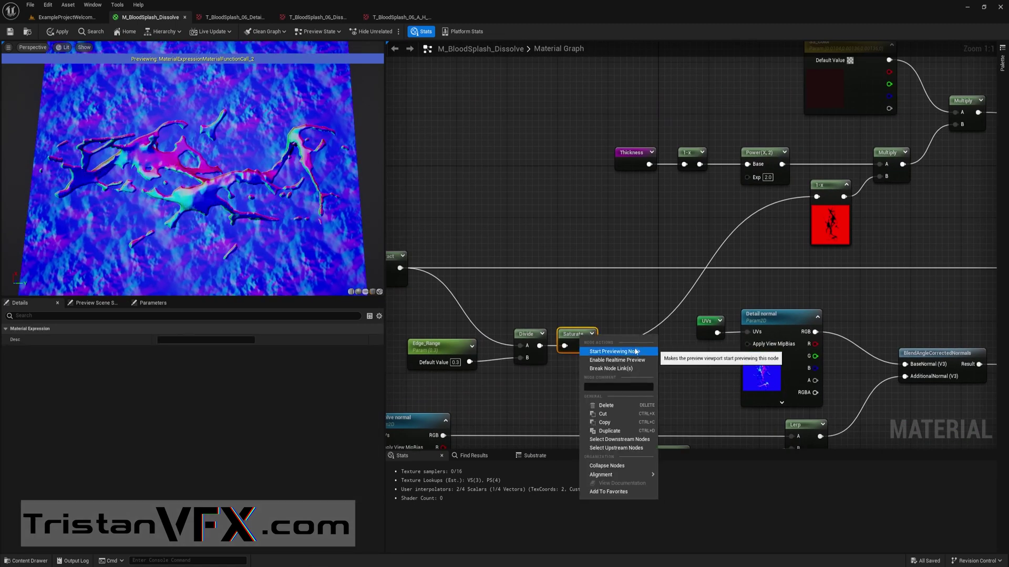
left_click(635, 351)
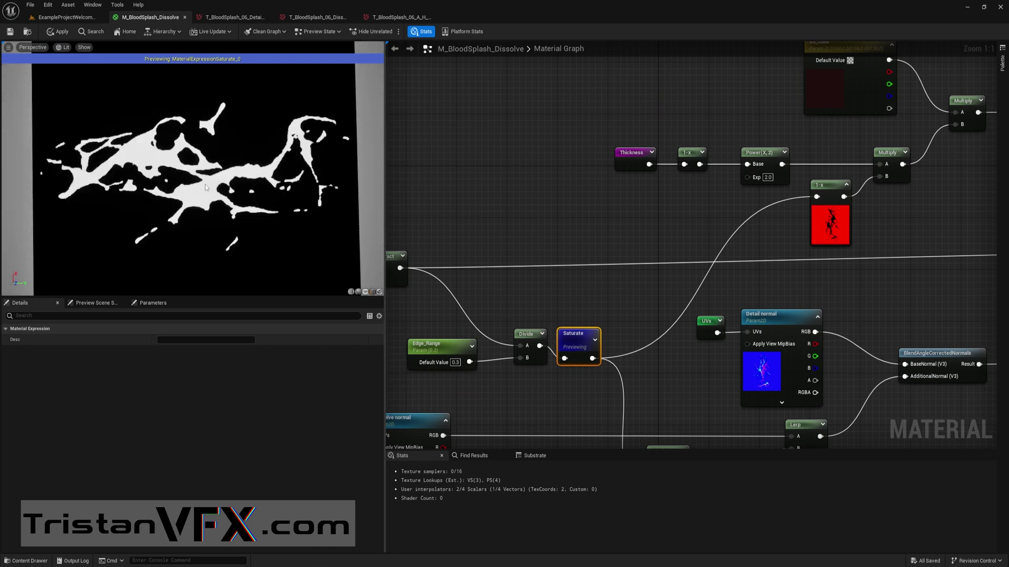
- Preview the Multiply node that combines the powered inverse Thickness with the inverted edge mask
right_click_drag(862, 196, 753, 297)
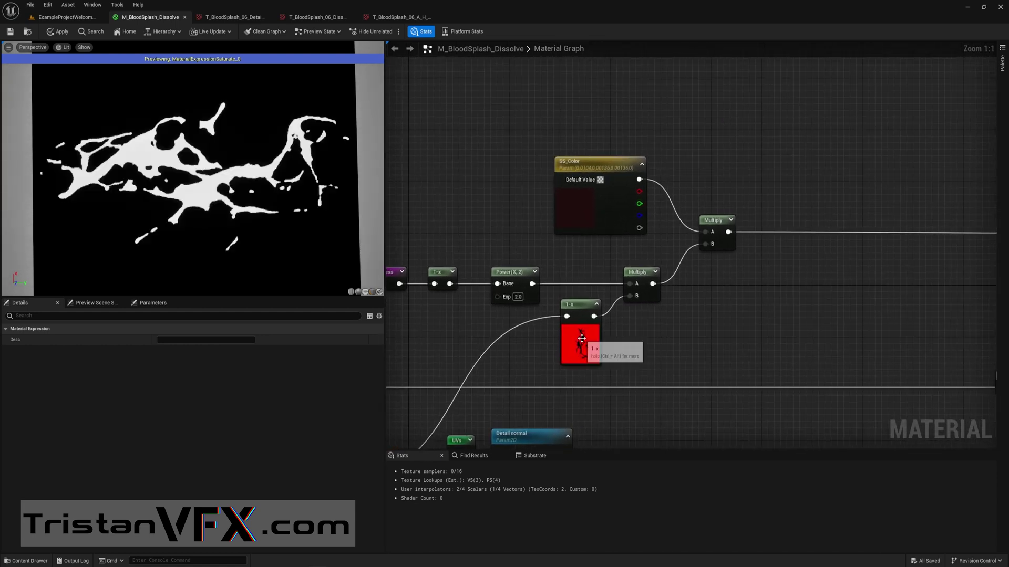
left_click(582, 337)
left_click(746, 261)
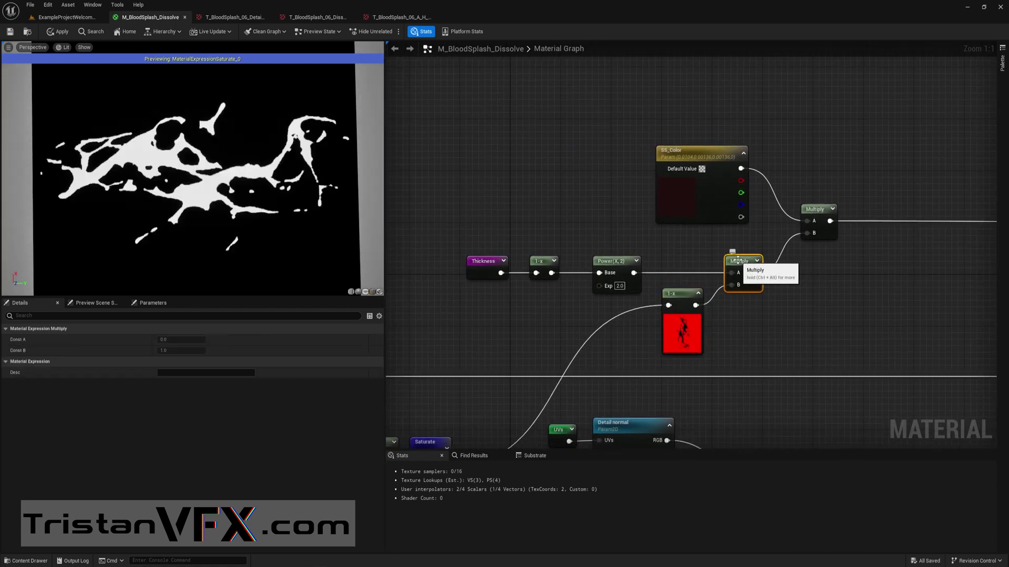
right_click(739, 263)
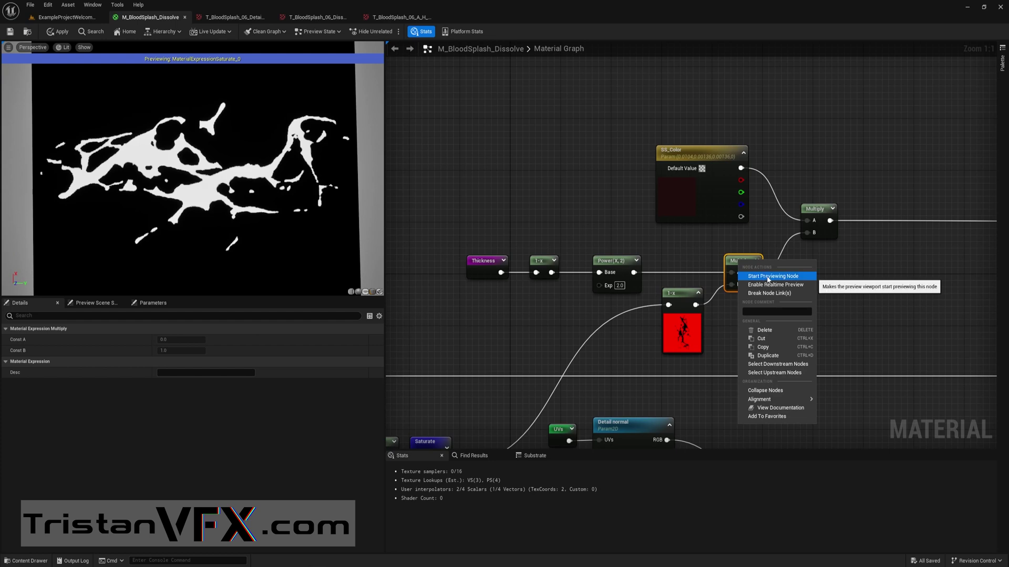
left_click(770, 277)
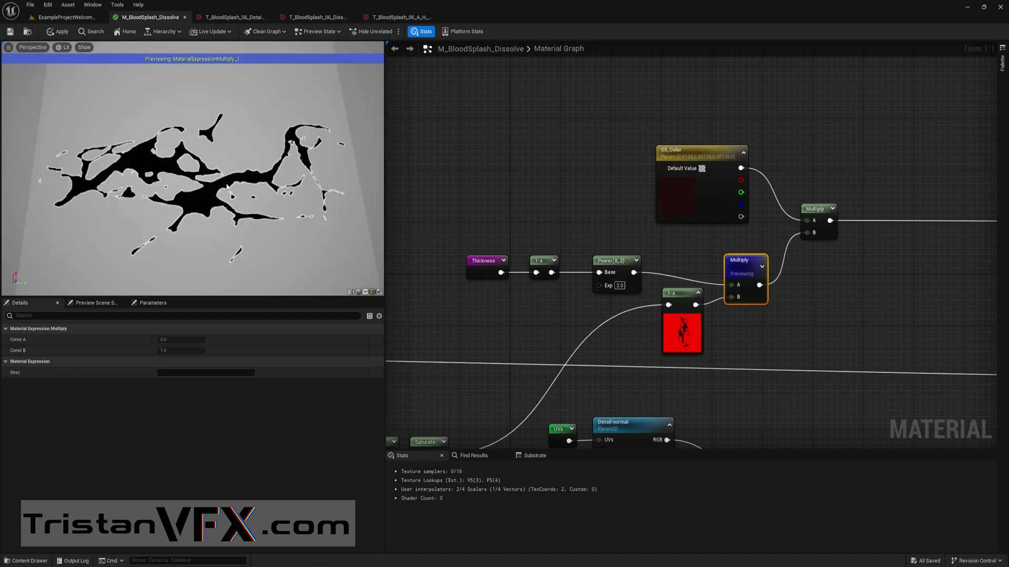
- Preview the Multiply node that tints the thickness mask with SS_Color
right_click_drag(731, 238, 584, 260)
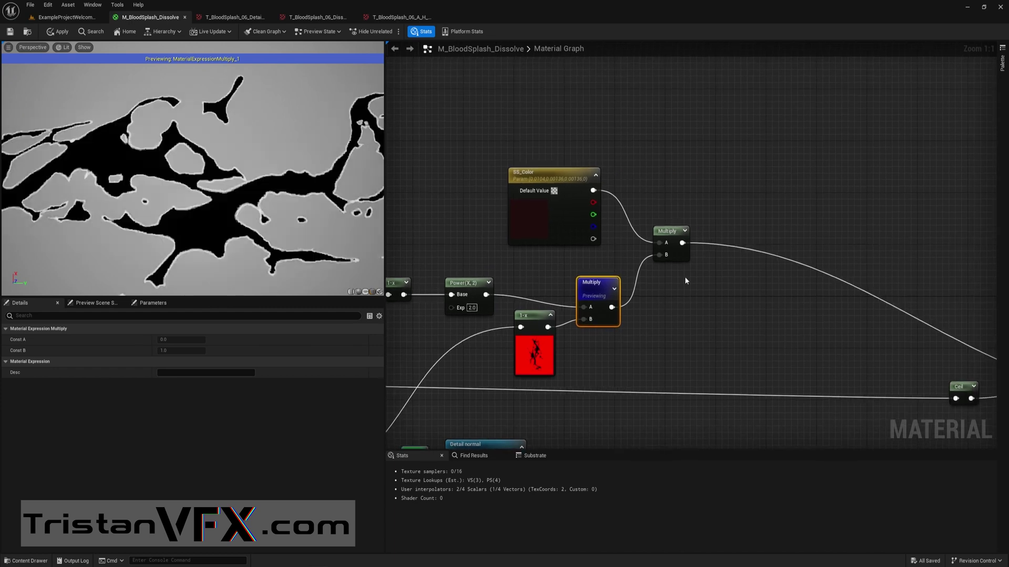
left_click(667, 232)
right_click(666, 236)
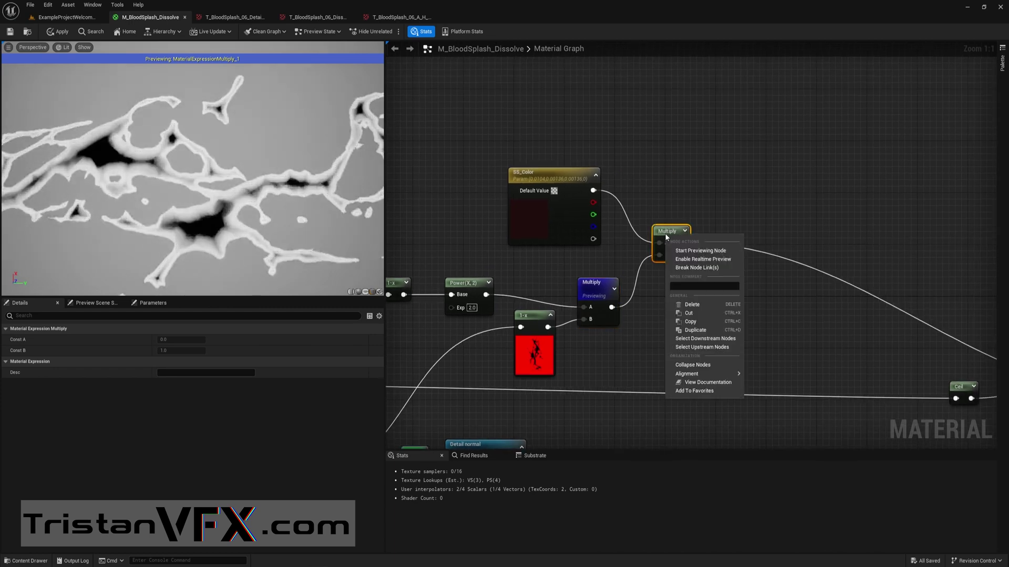
left_click(702, 251)
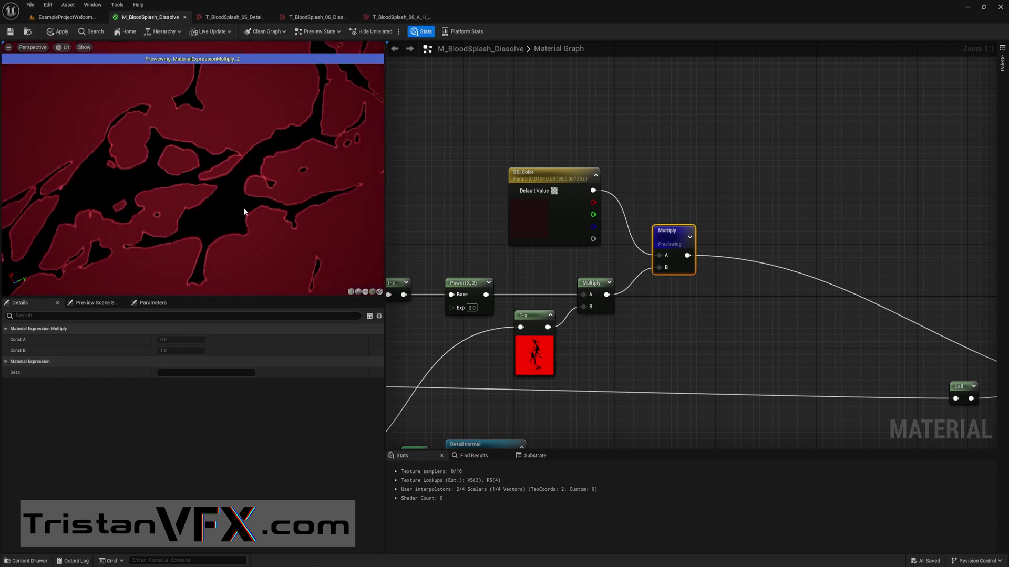
- Stop previewing the SS_Color Multiply node to restore the full material preview
right_click(674, 234)
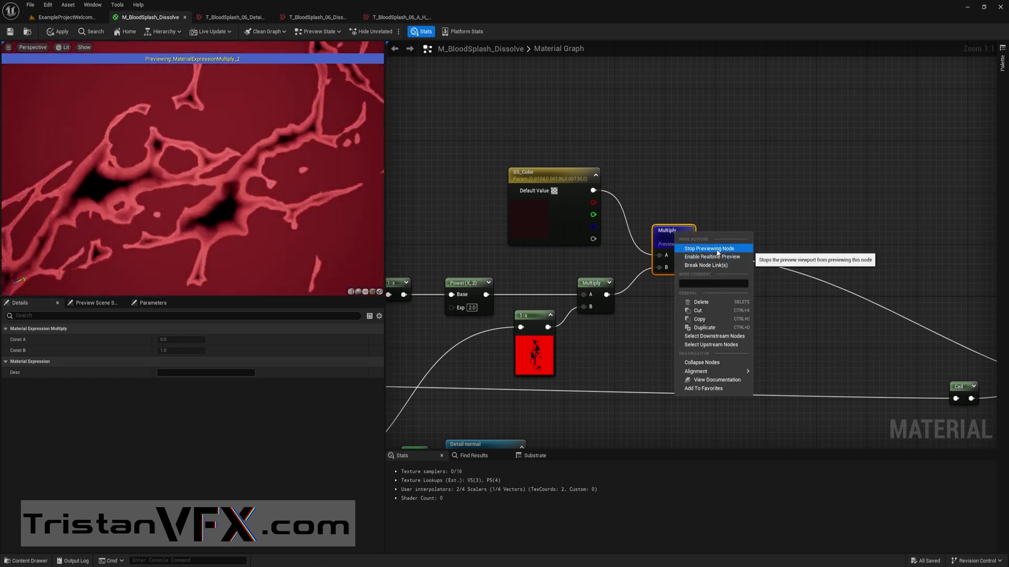
left_click(717, 249)
scroll(754, 298, "down", 2)
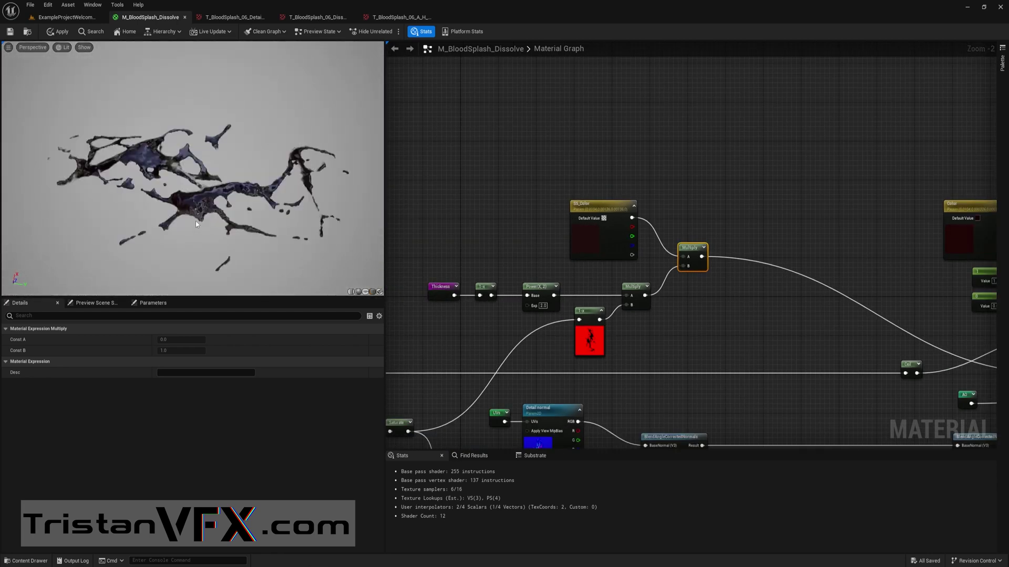
- Switch to the example level and move the camera to view the animated BloodSplash_08 display
left_click(67, 16)
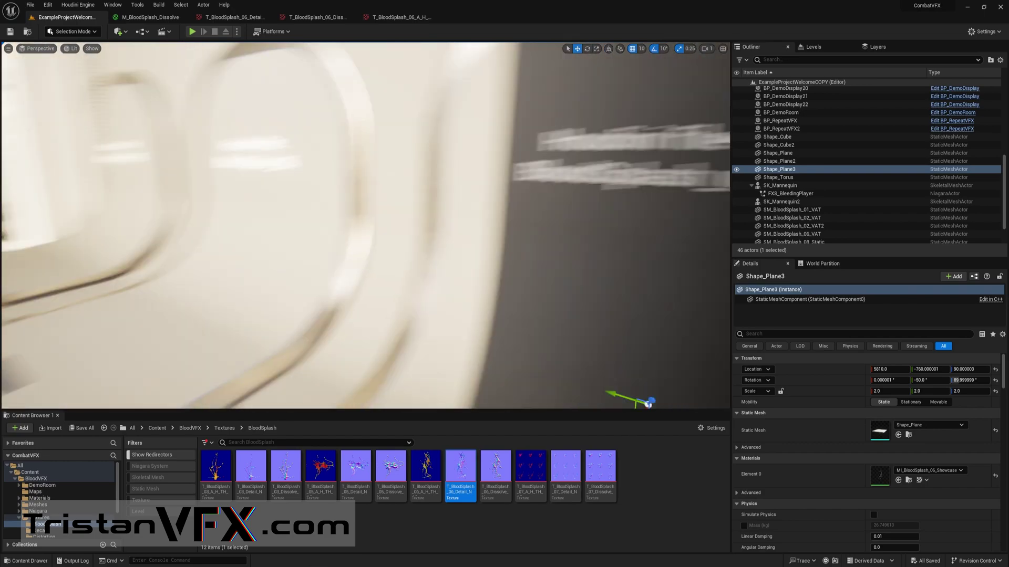
mouse_move(365, 225)
right_mouse_down()
mouse_move(399, 225)
mouse_move(326, 231)
mouse_move(483, 231)
mouse_move(366, 225)
right_mouse_up()
scroll(366, 226, "up", 1)
right_click_drag(438, 231, 447, 245)
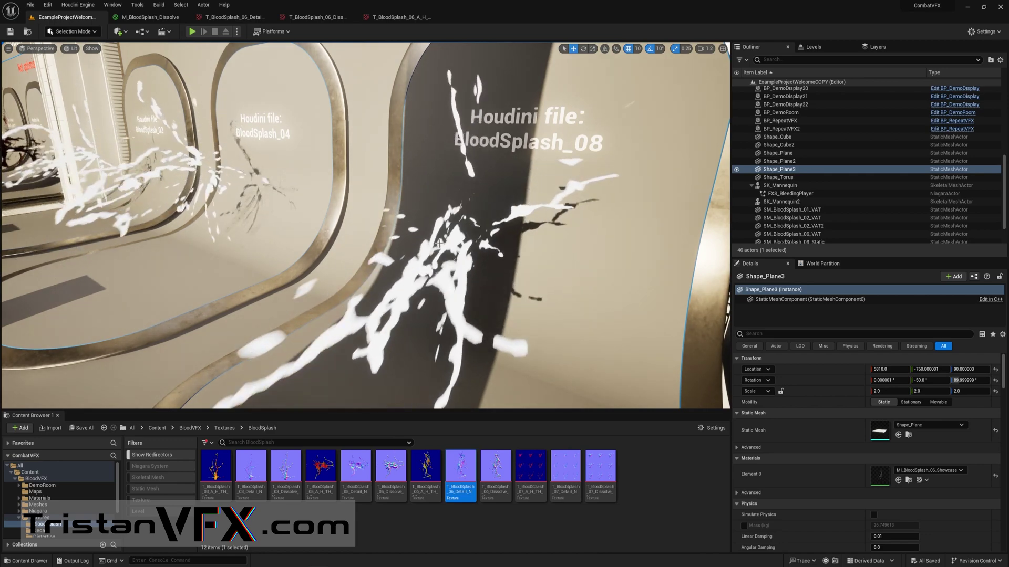
right_click_drag(431, 243, 422, 231)
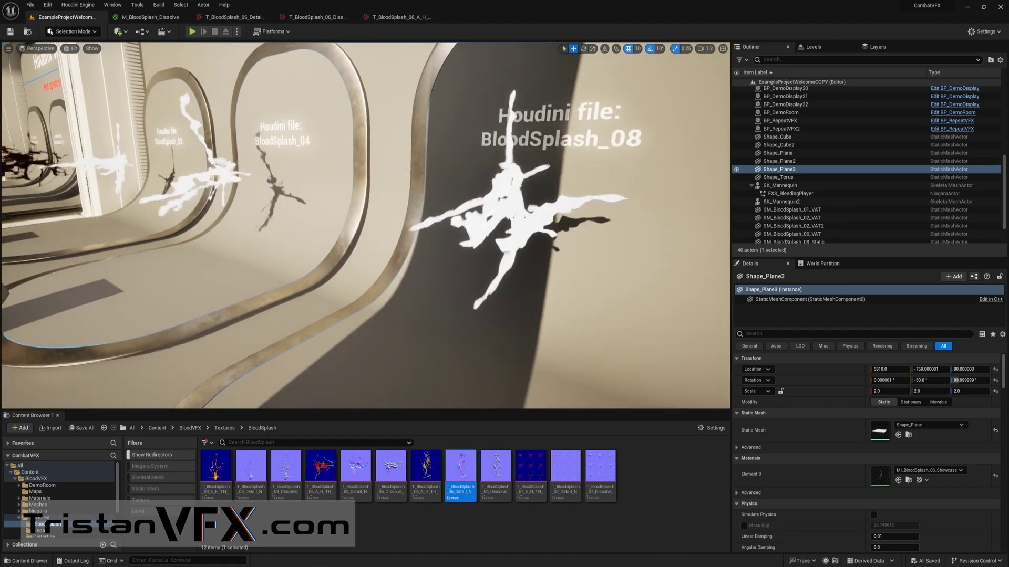